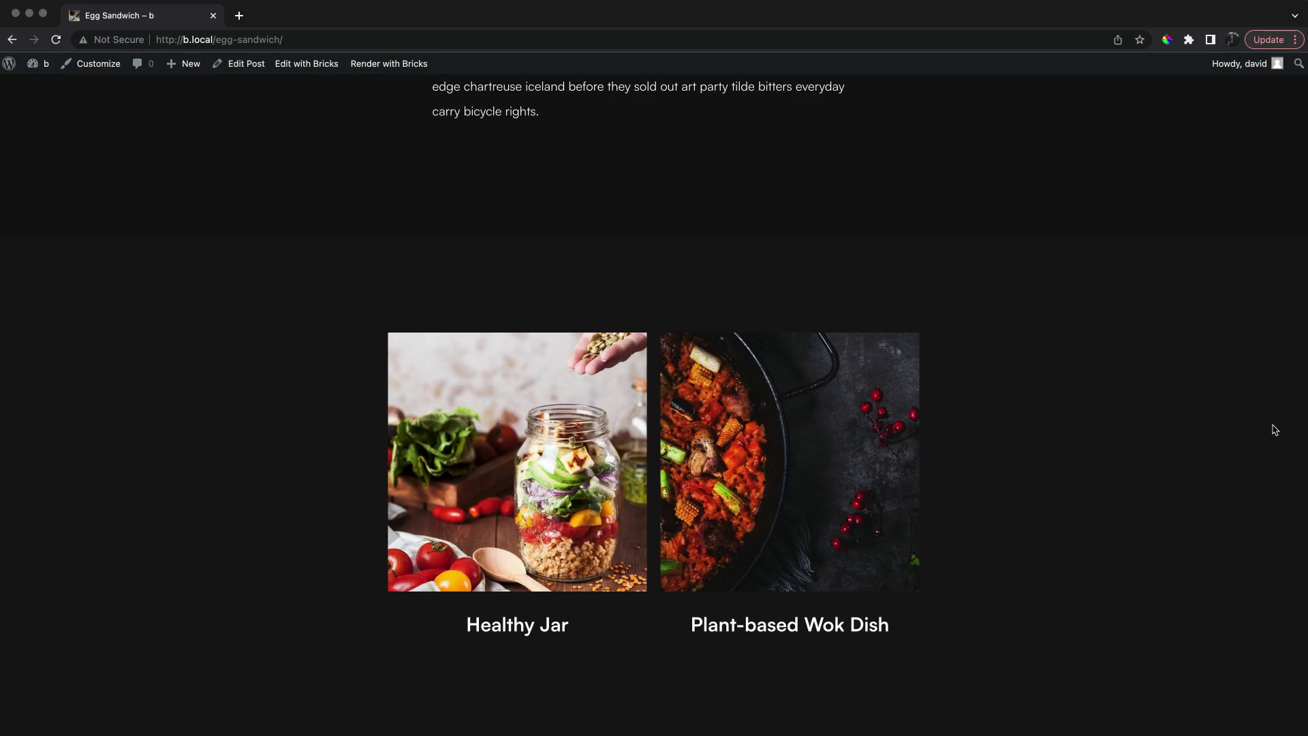
- Check the related recipes slider on the Egg Sandwich page at a narrow browser width, then restore the full width
drag(1301, 426, 305, 326)
scroll(281, 368, down, 2)
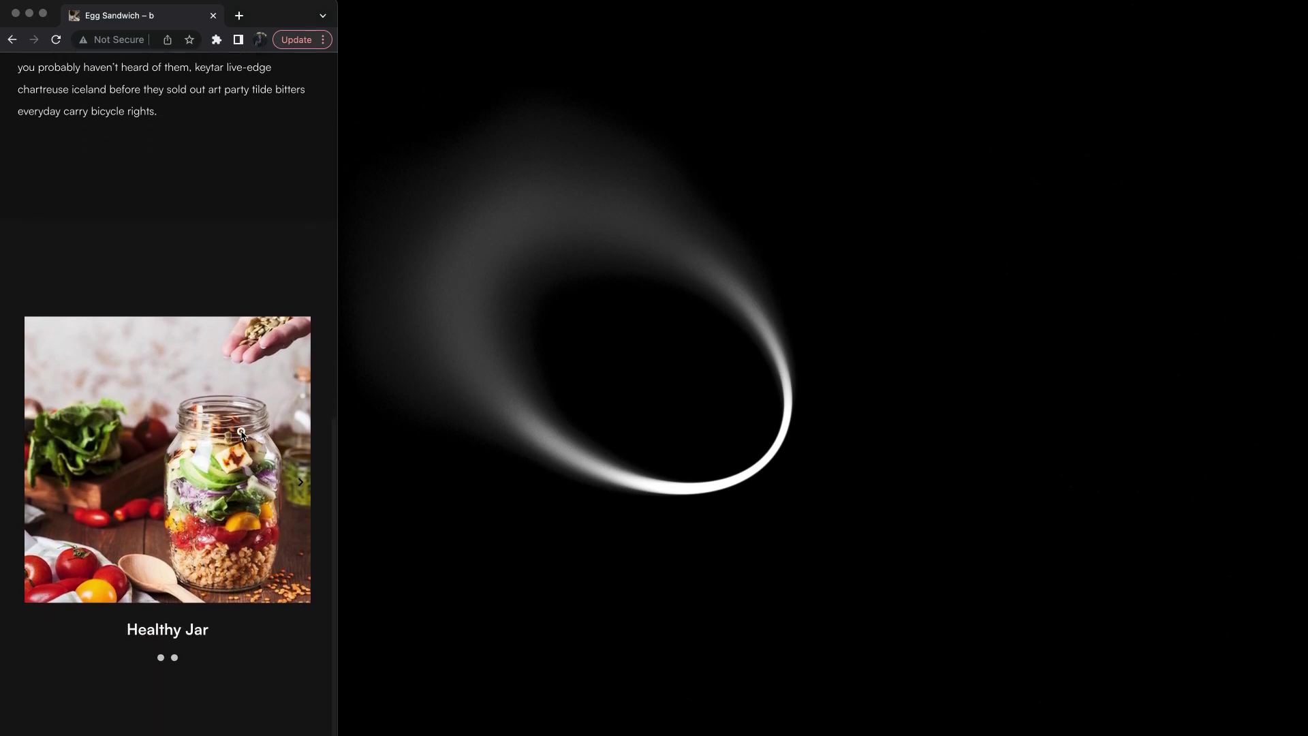
drag(97, 440, 300, 440)
drag(340, 347, 1305, 288)
scroll(1112, 393, down, 3)
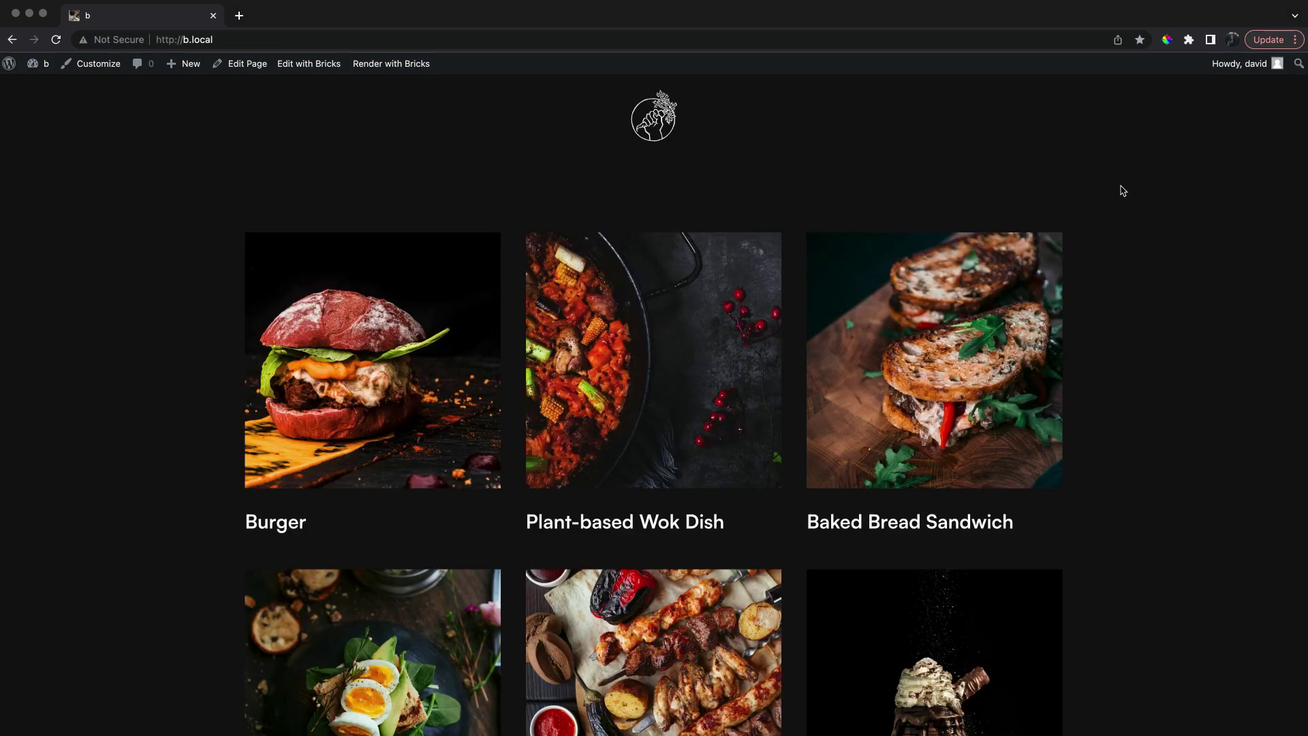
- Review the recipe grid on the home page and the site's posts and post categories in the WordPress admin
scroll(1117, 190, down, 4)
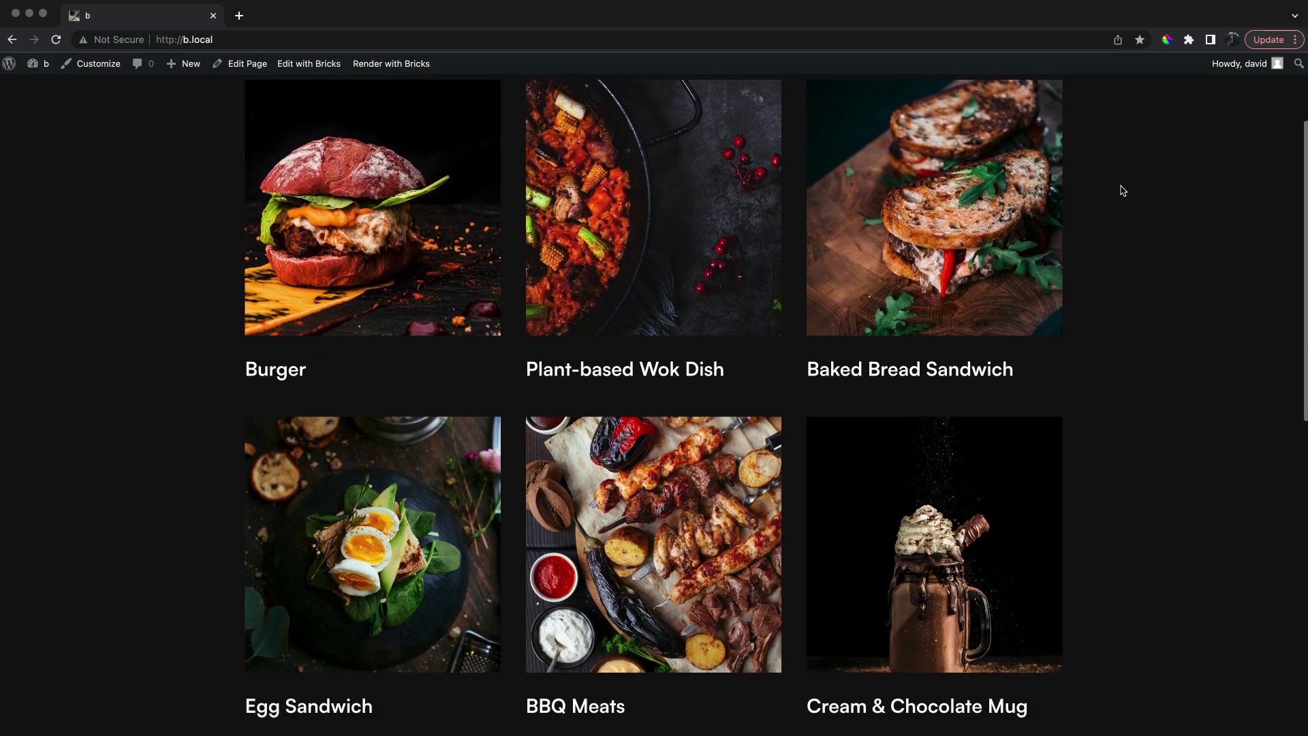
scroll(1122, 191, down, 8)
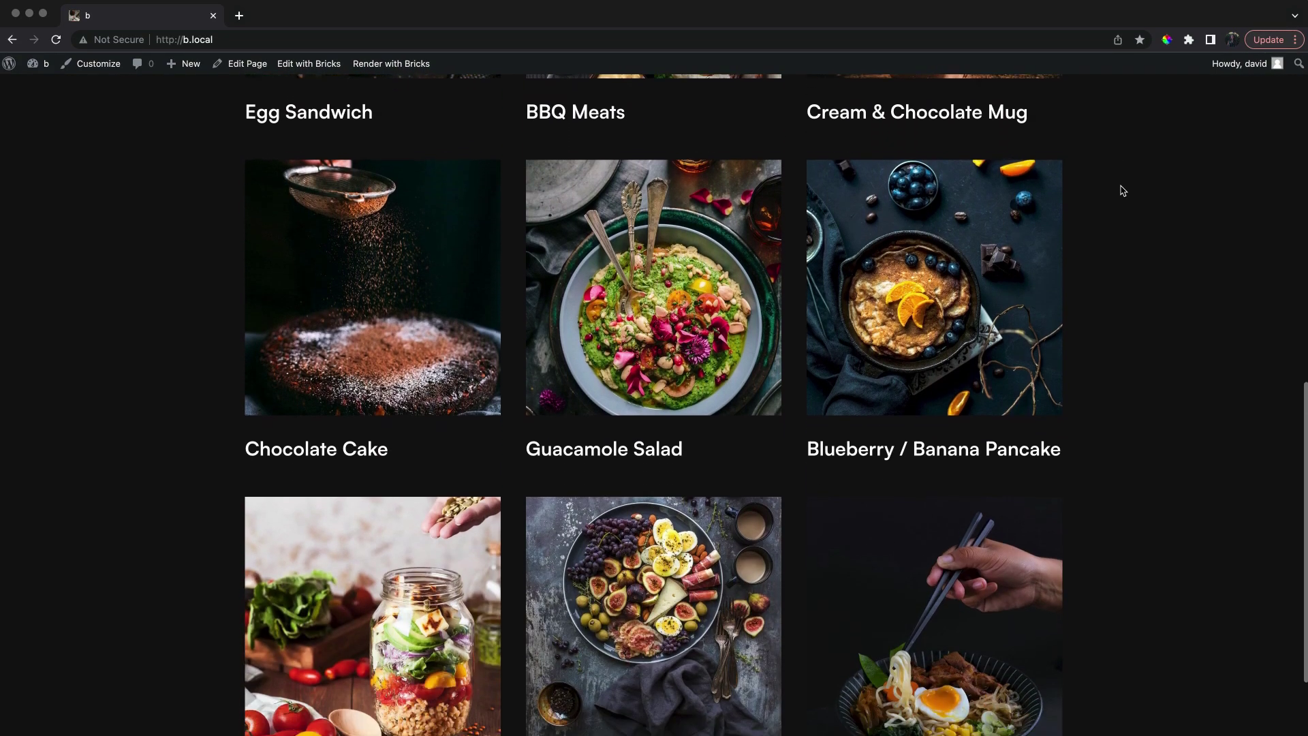
scroll(1122, 190, up, 10)
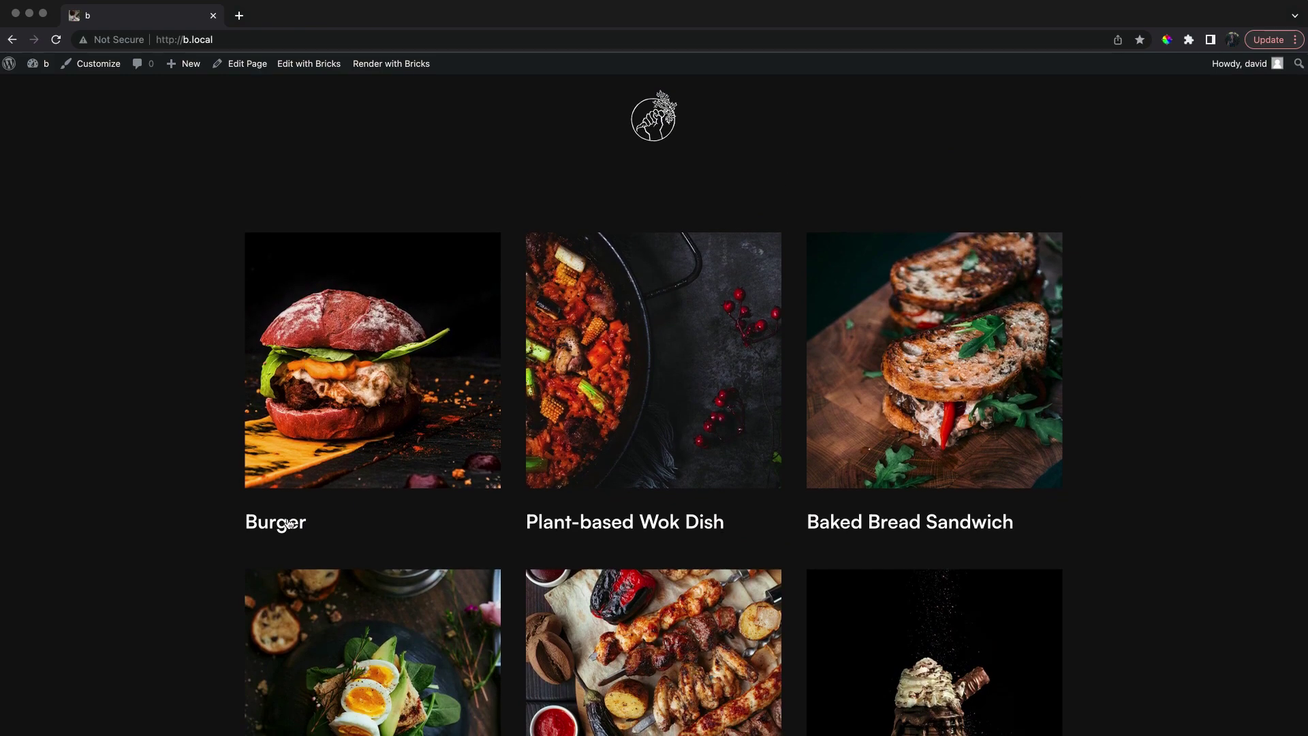
click(37, 71)
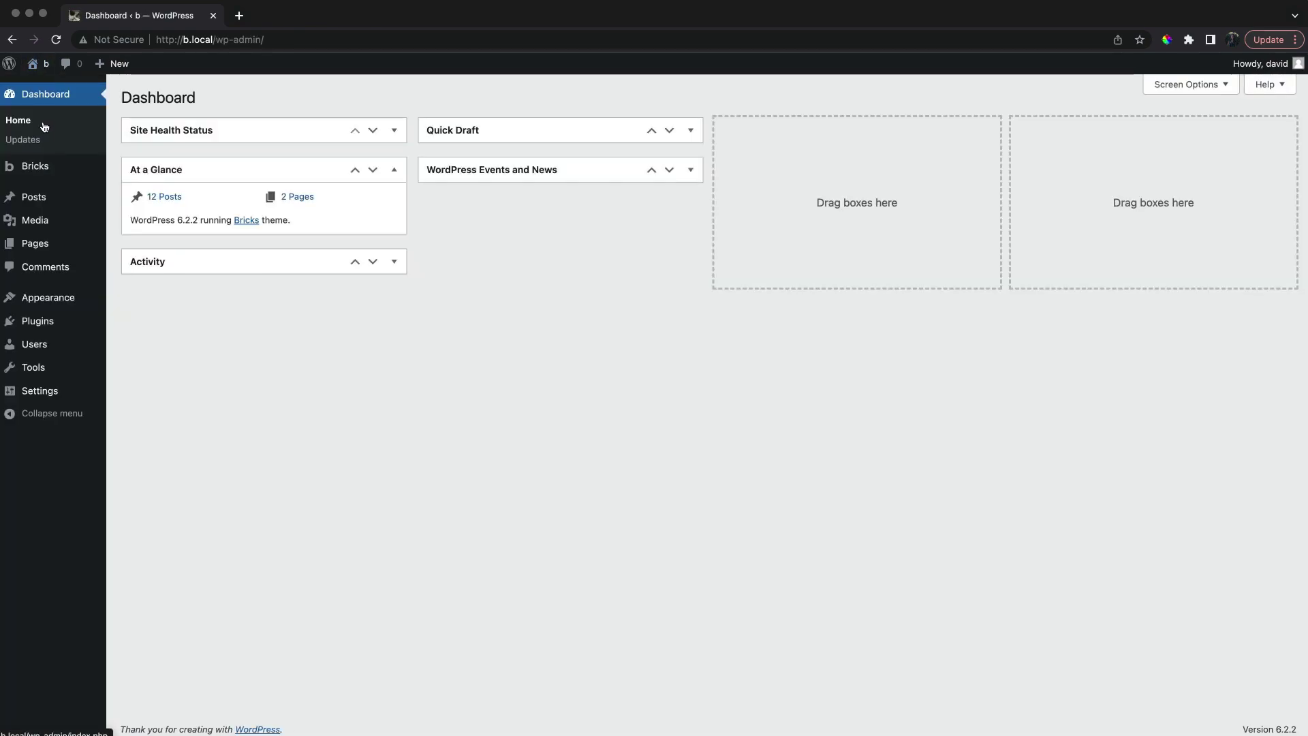
click(46, 198)
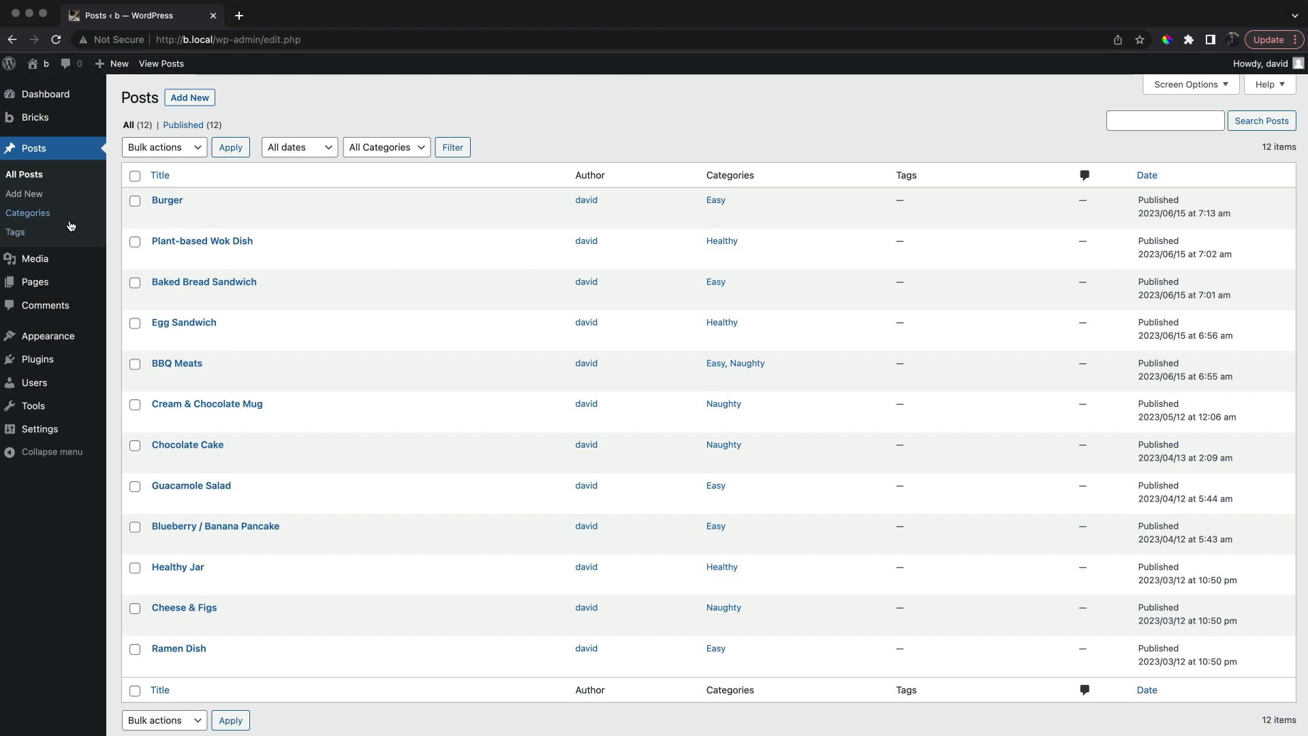
click(28, 213)
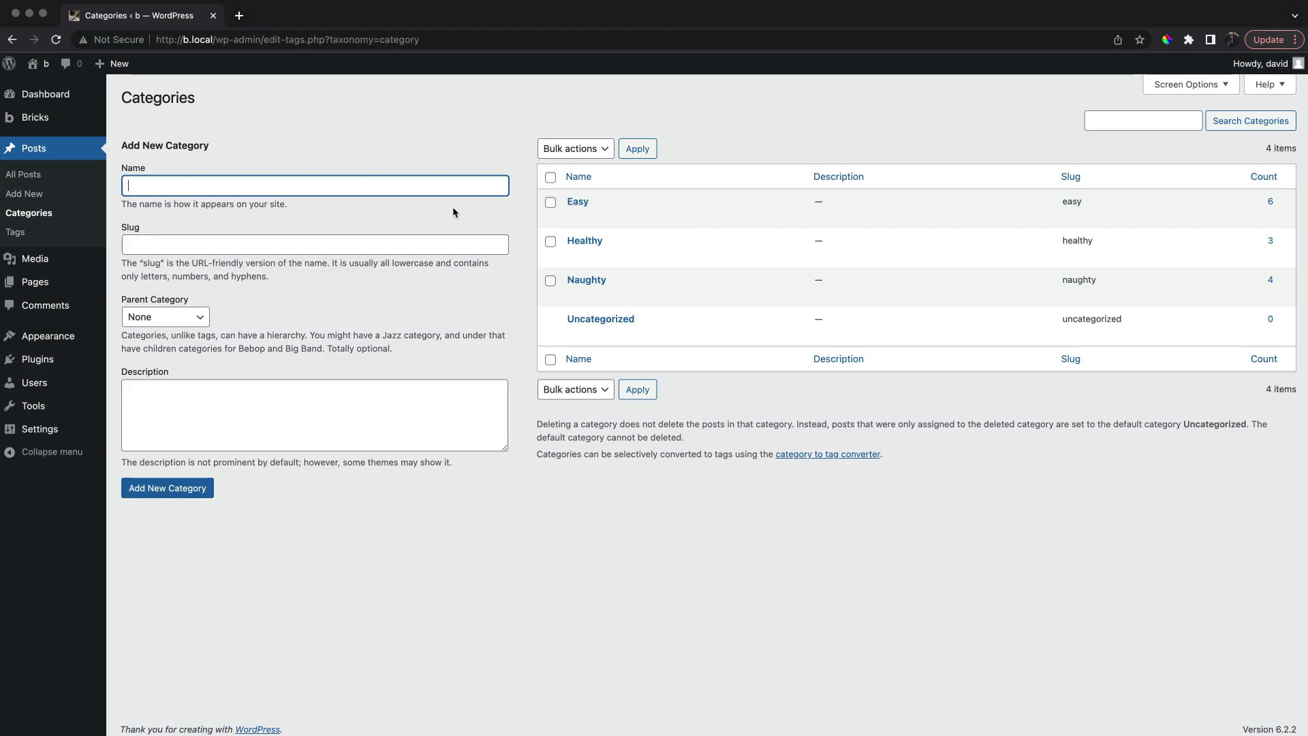
- Return to the site and view the Burger recipe page from its title down to the empty area below the content
click(38, 65)
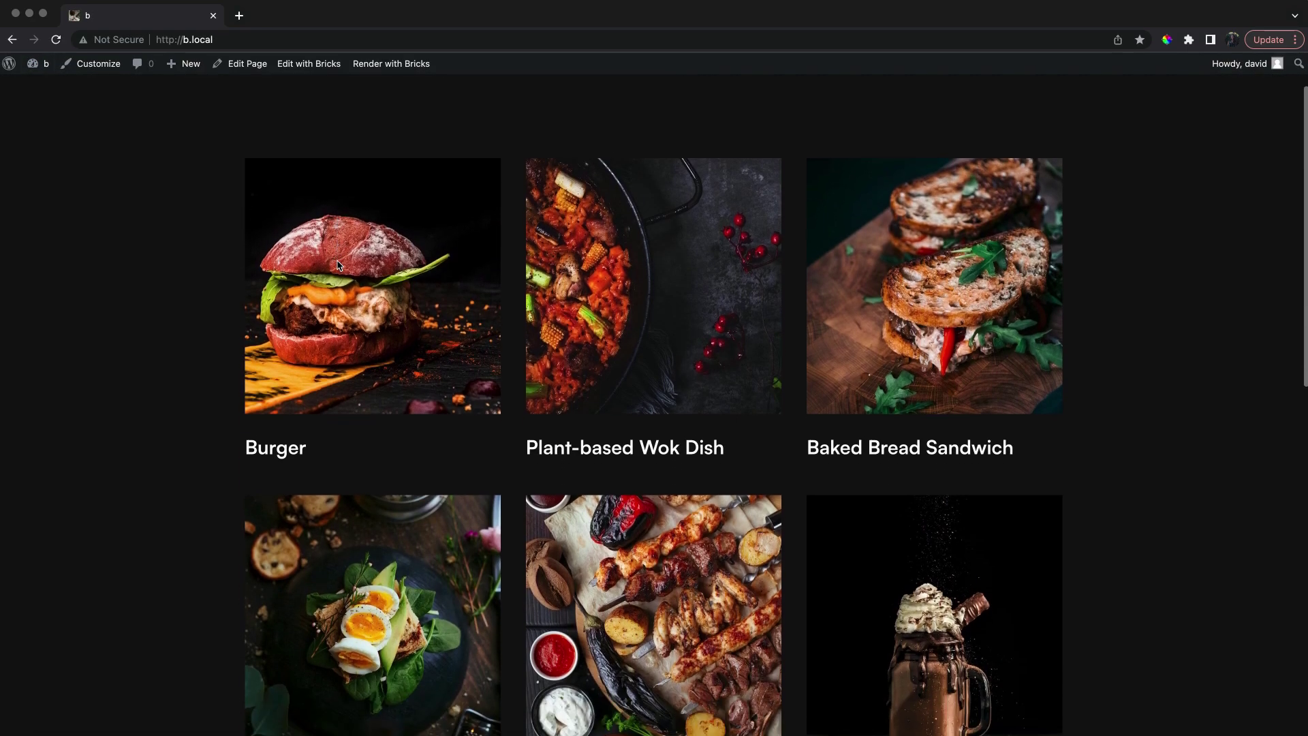
click(282, 441)
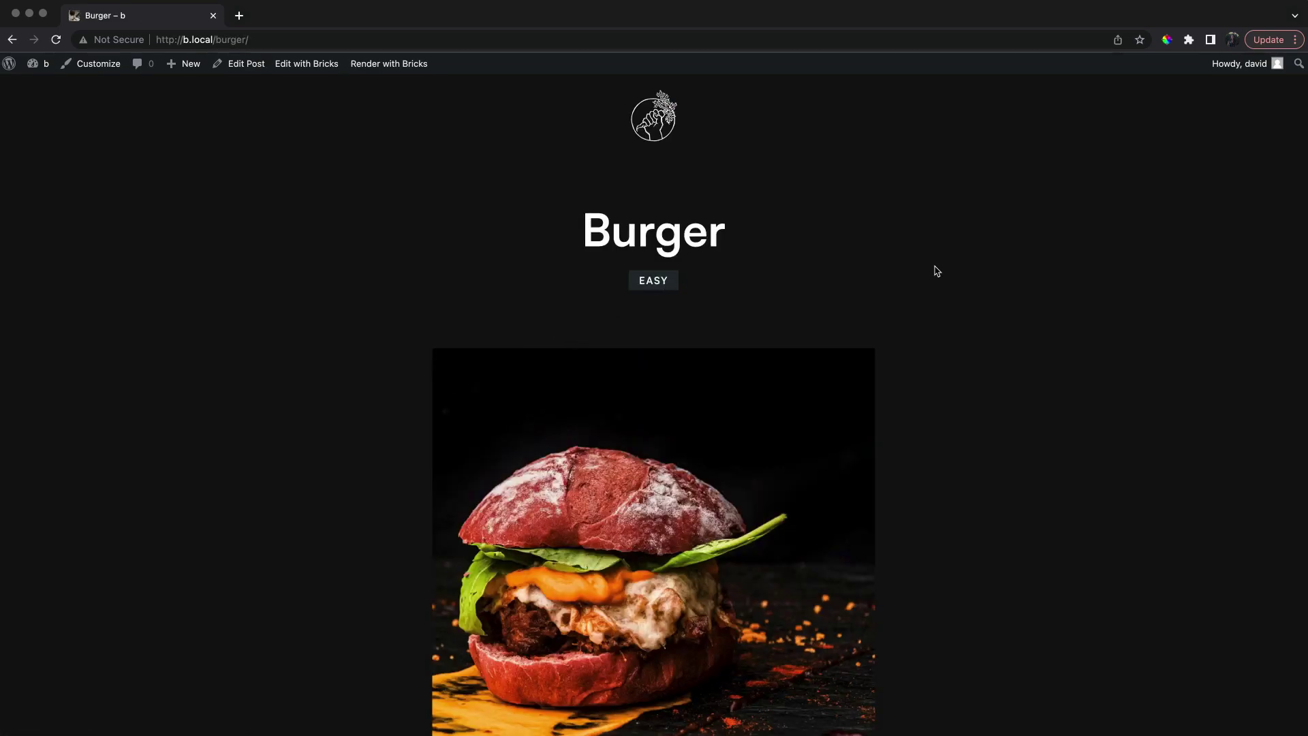
scroll(936, 271, down, 9)
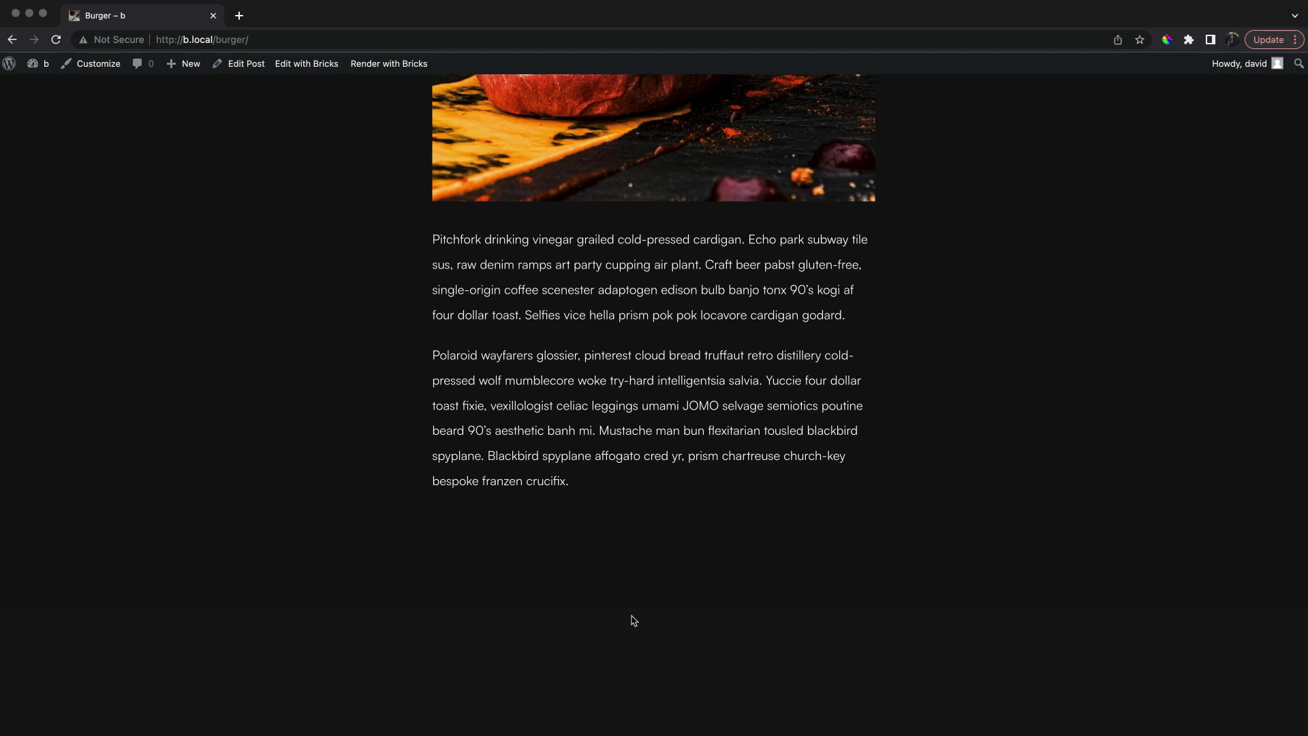
scroll(633, 619, up, 10)
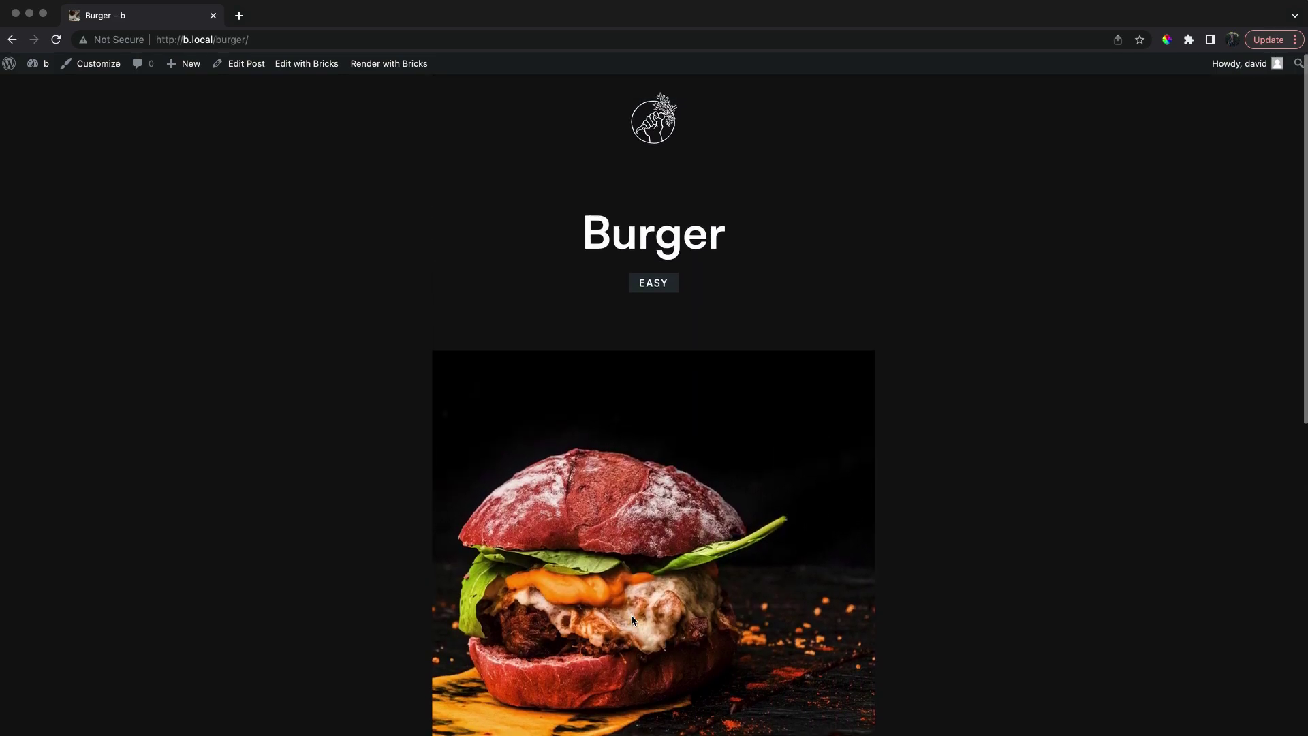
- Open the Burger page's post template in Bricks, expand its whole structure and inspect the first section's elements
click(310, 65)
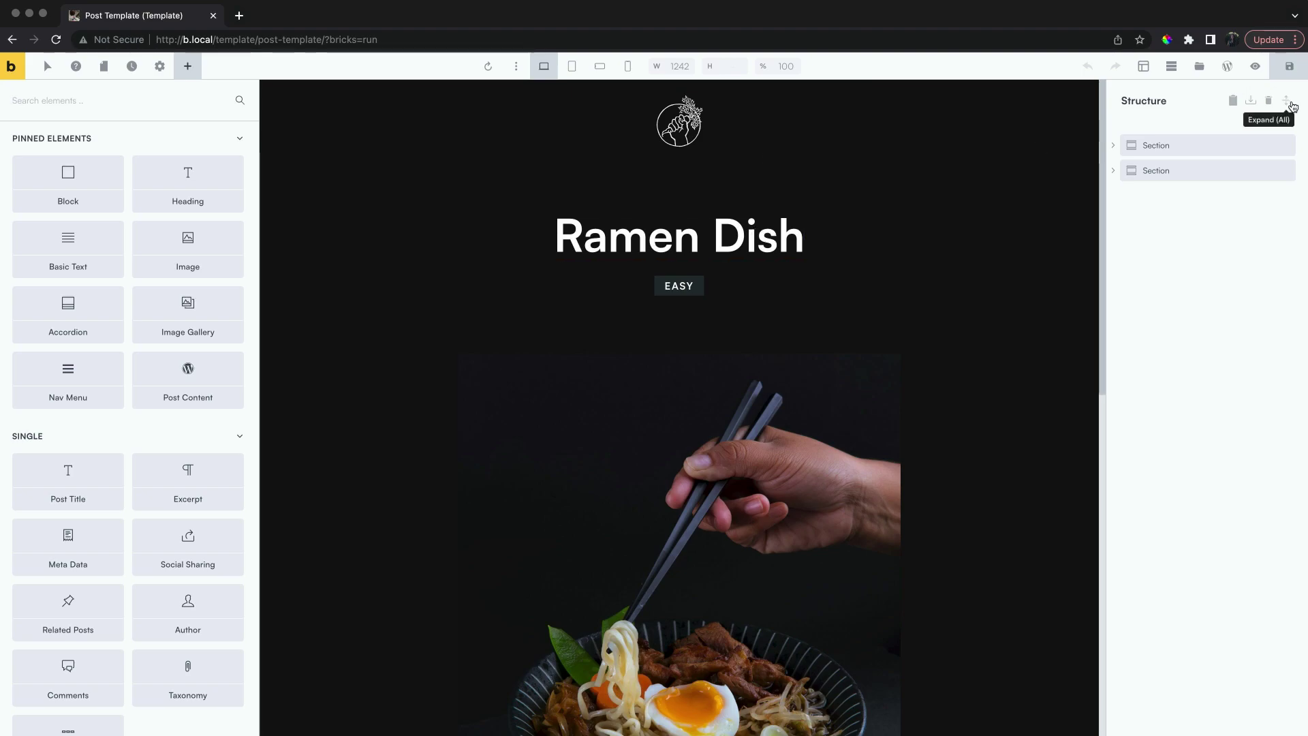
click(1286, 104)
click(1170, 143)
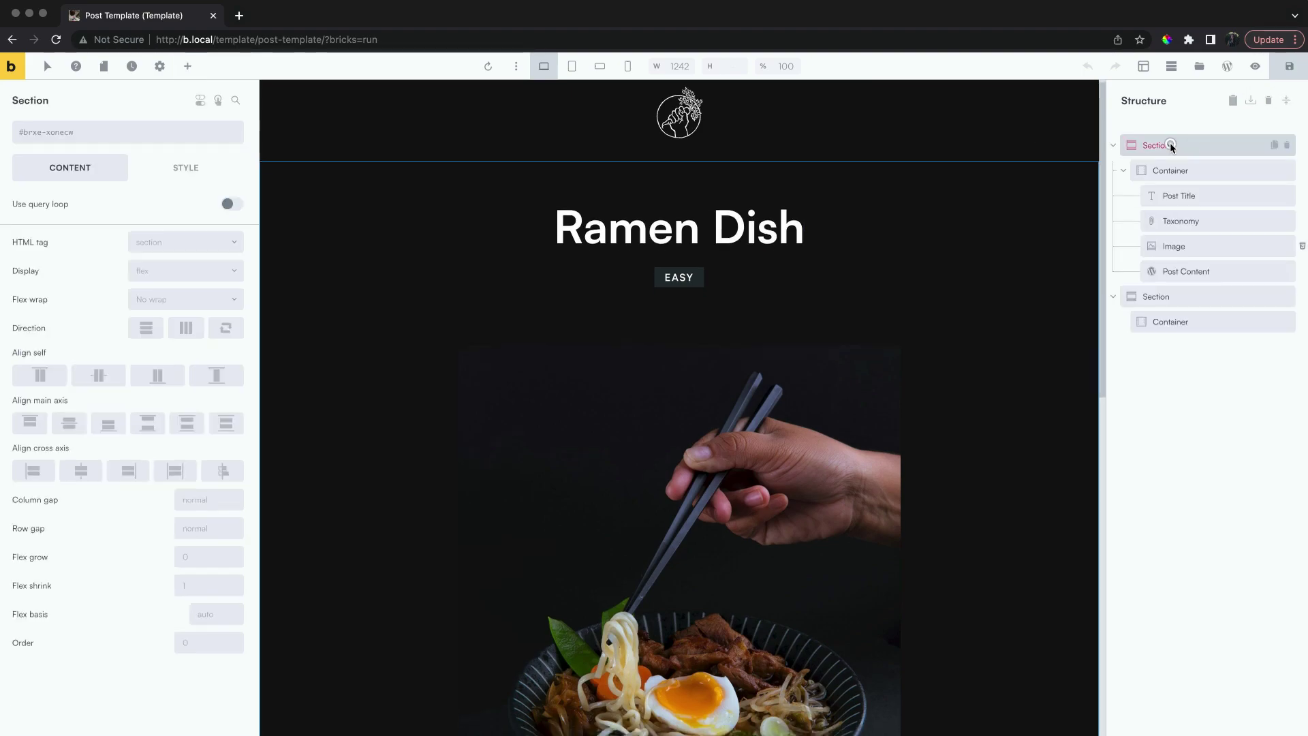
click(1170, 171)
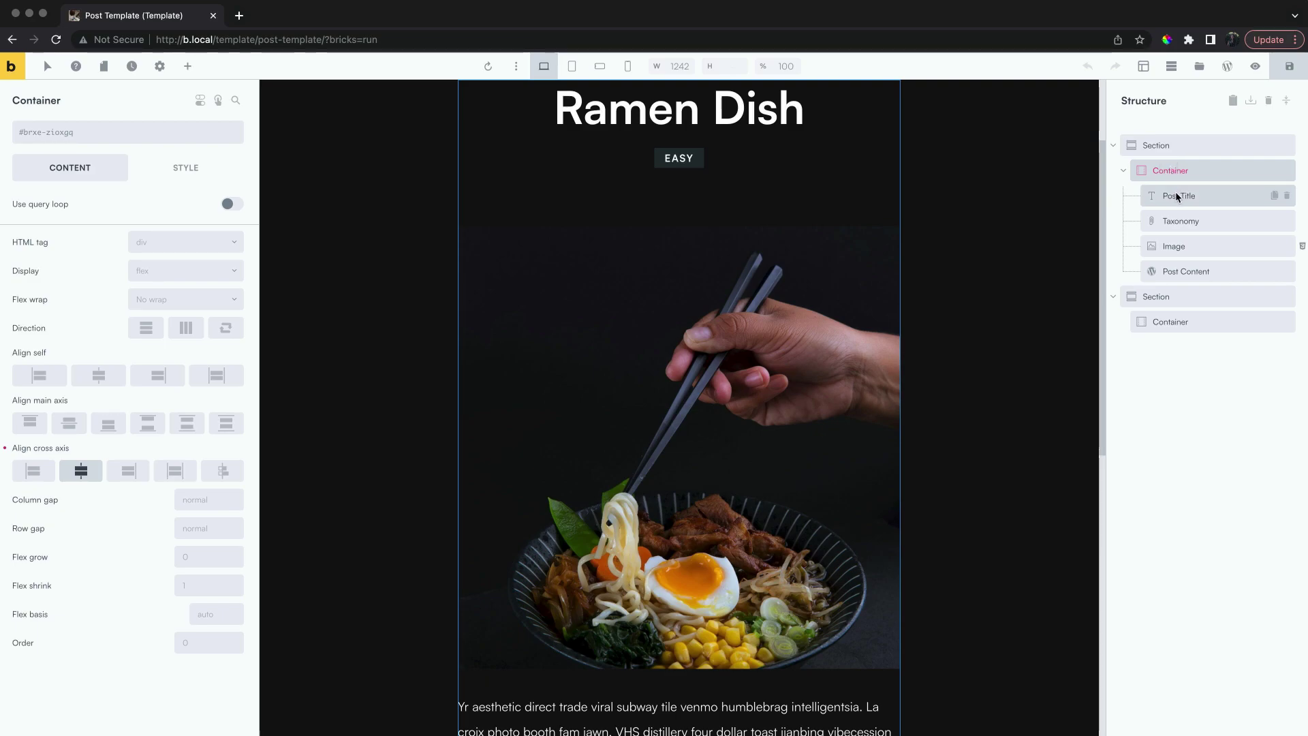
click(1177, 195)
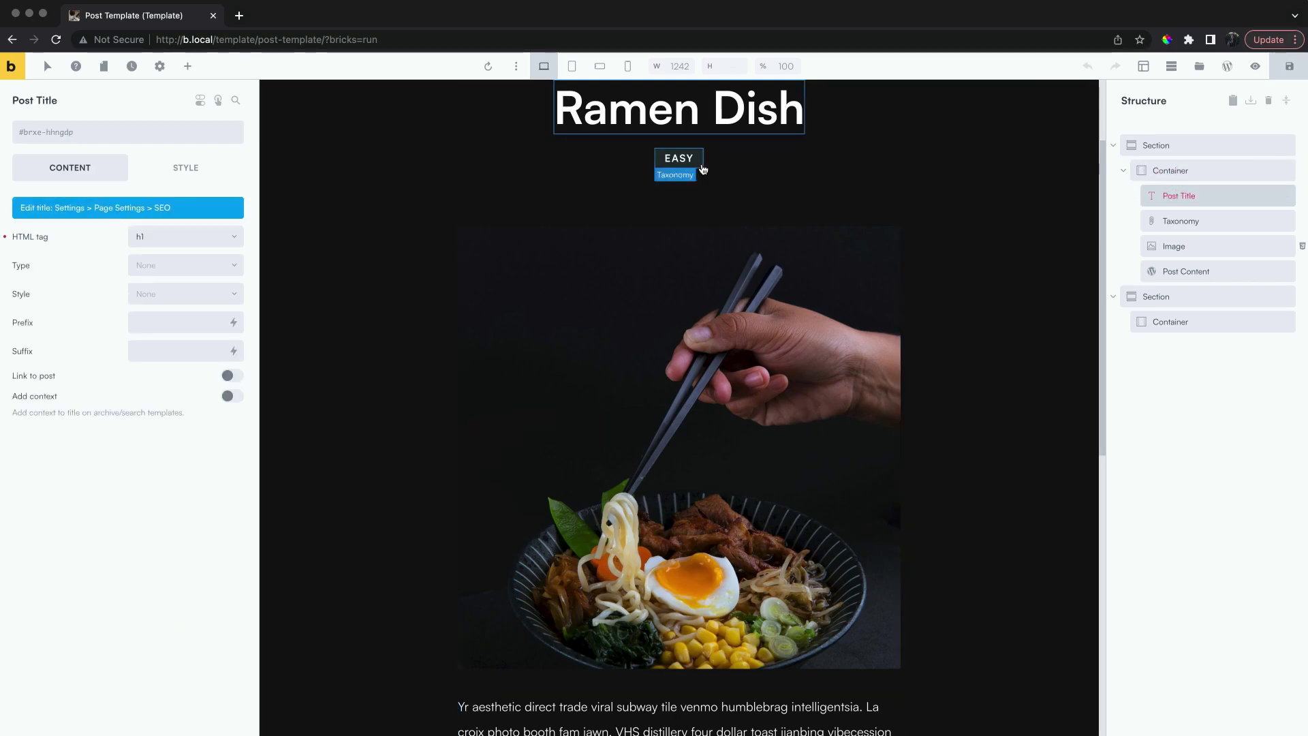
click(700, 163)
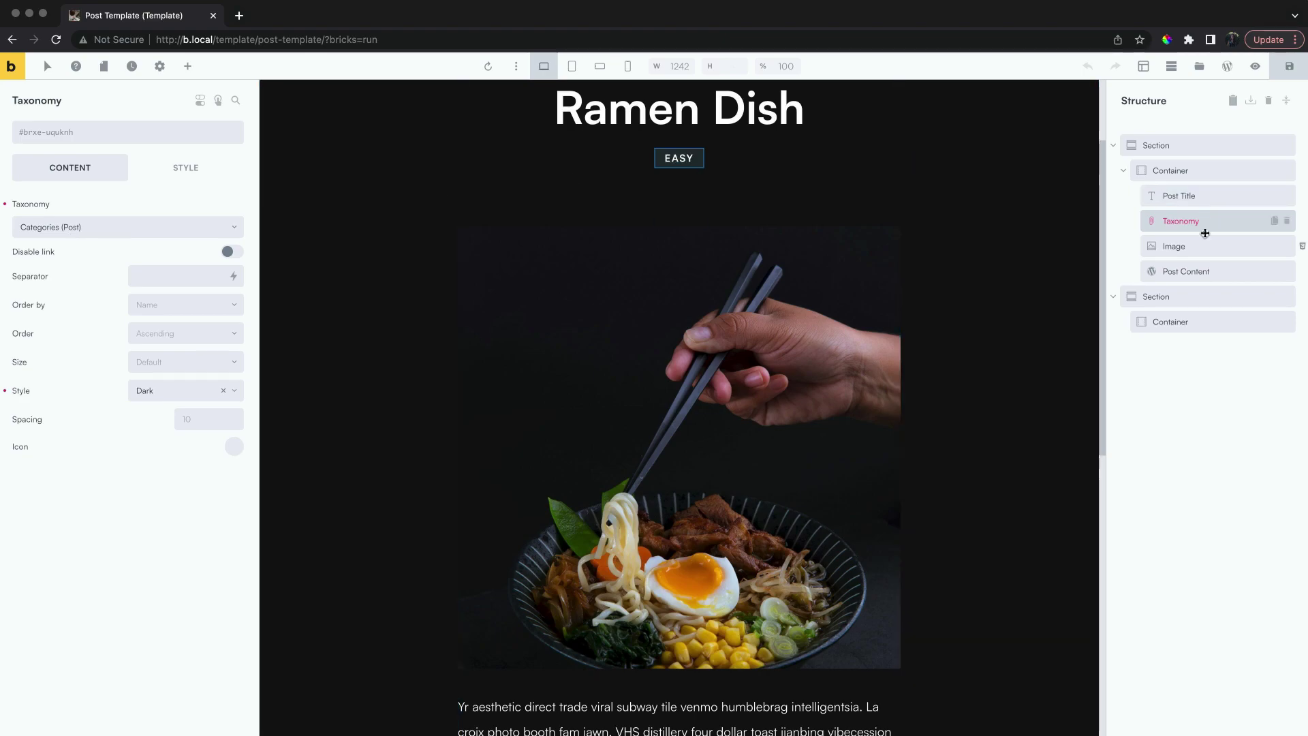
click(1199, 271)
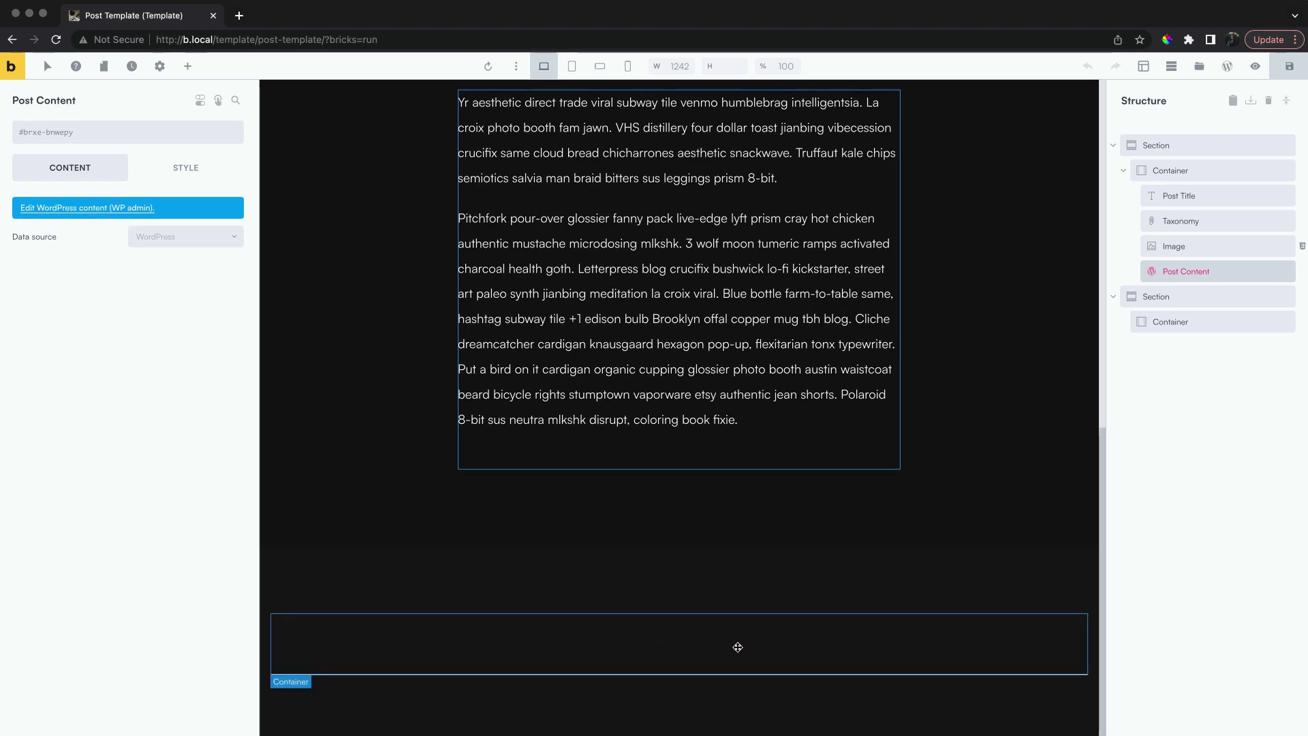
- Add a Pro Slider to the second section's container and delete its second slide
click(1179, 323)
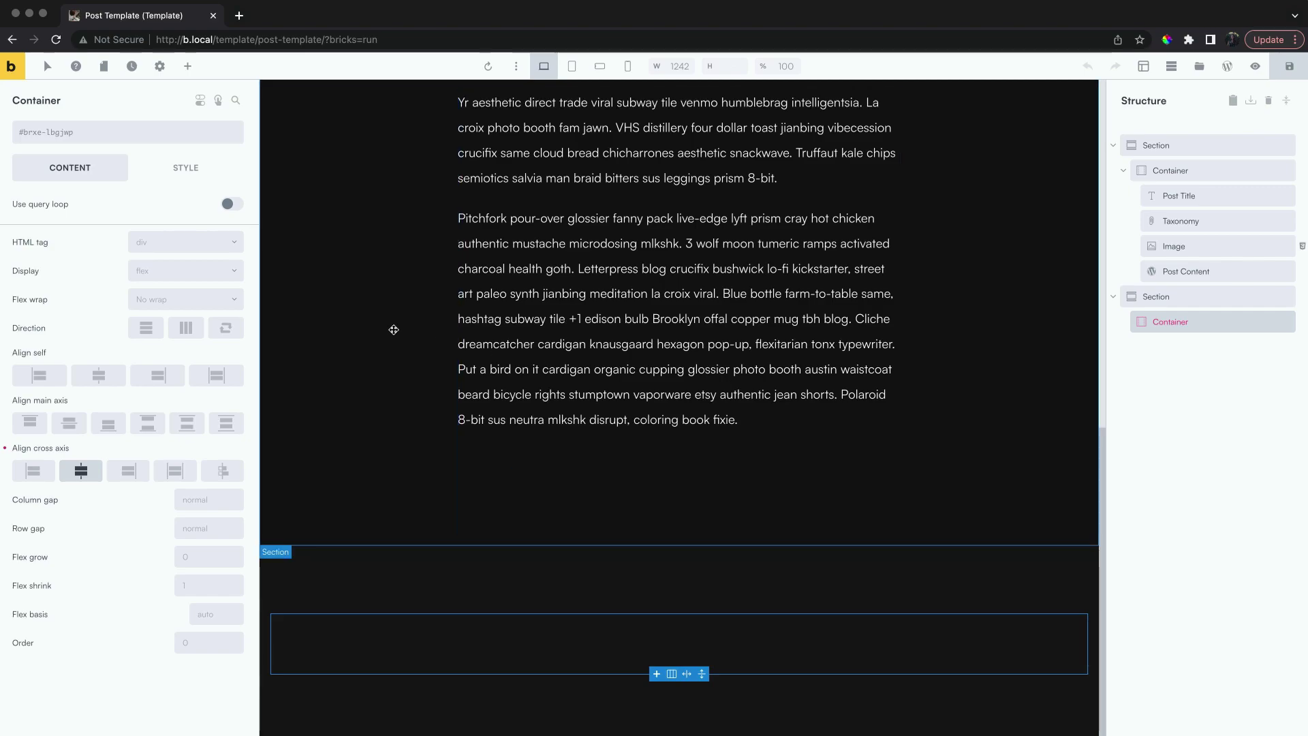
click(188, 70)
text(slider)
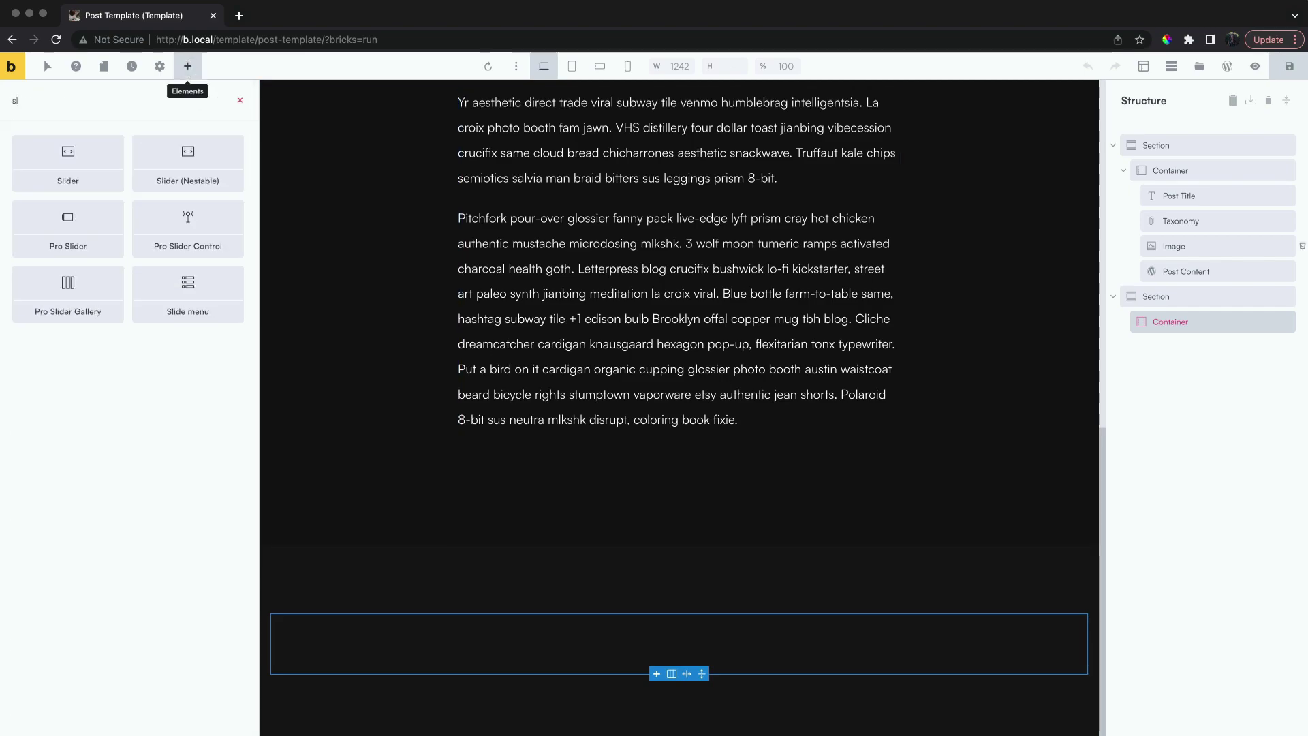
click(83, 226)
scroll(622, 136, down, 2)
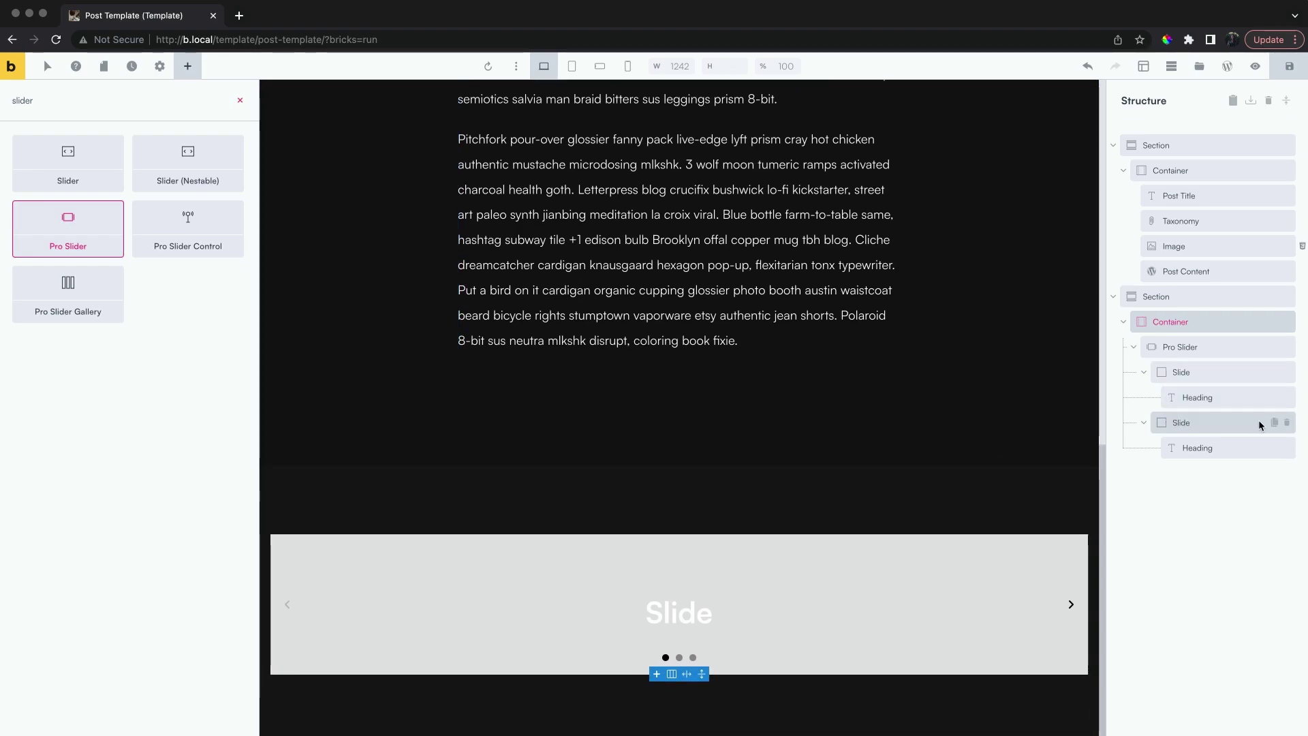
click(1291, 425)
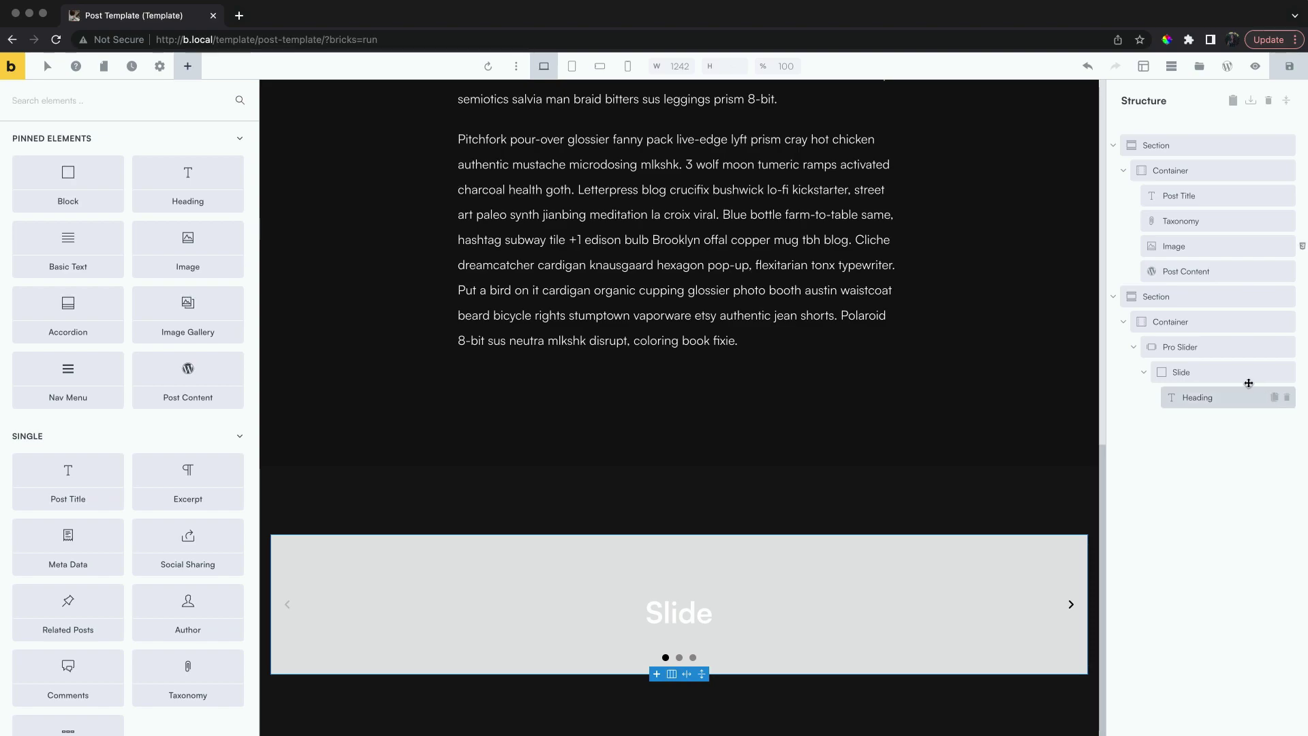
- Clear the background styling of the slider's remaining slide
click(1198, 373)
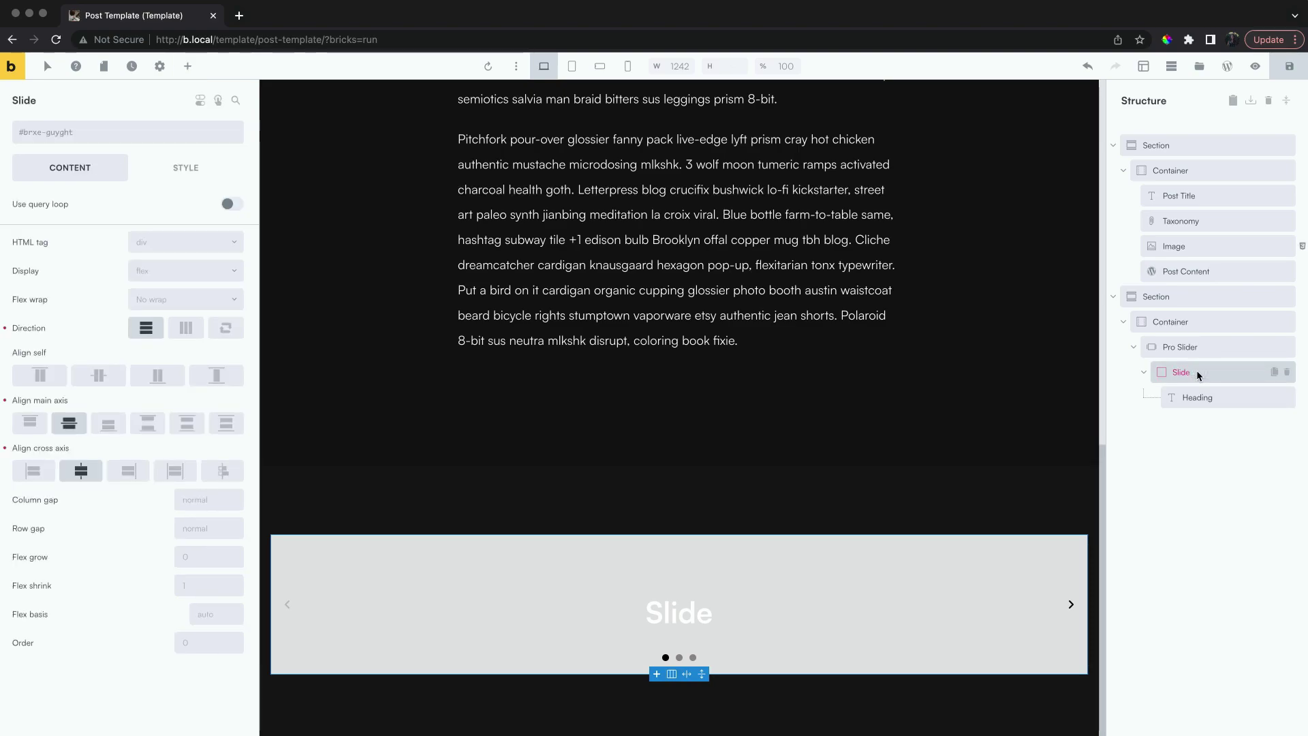
click(192, 169)
click(7, 280)
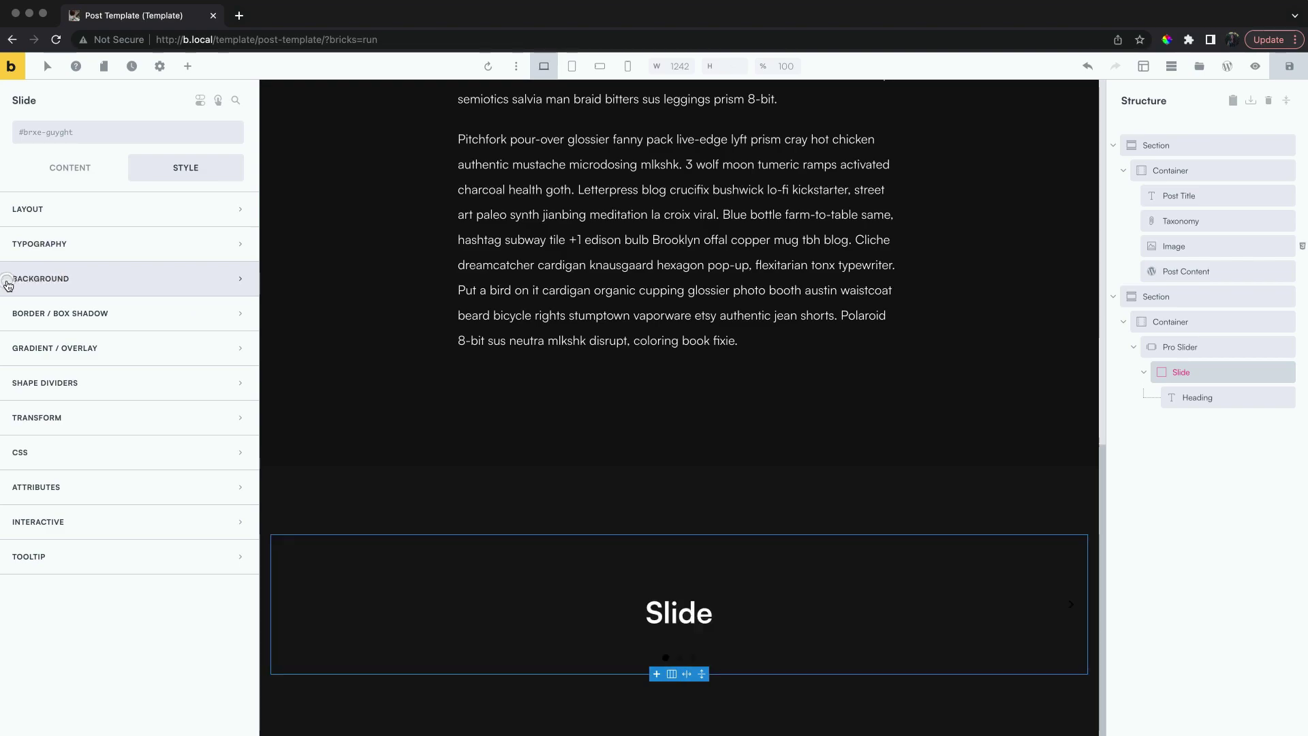
- Enable the query loop on the slide and configure its query to loop through the site's posts
click(76, 179)
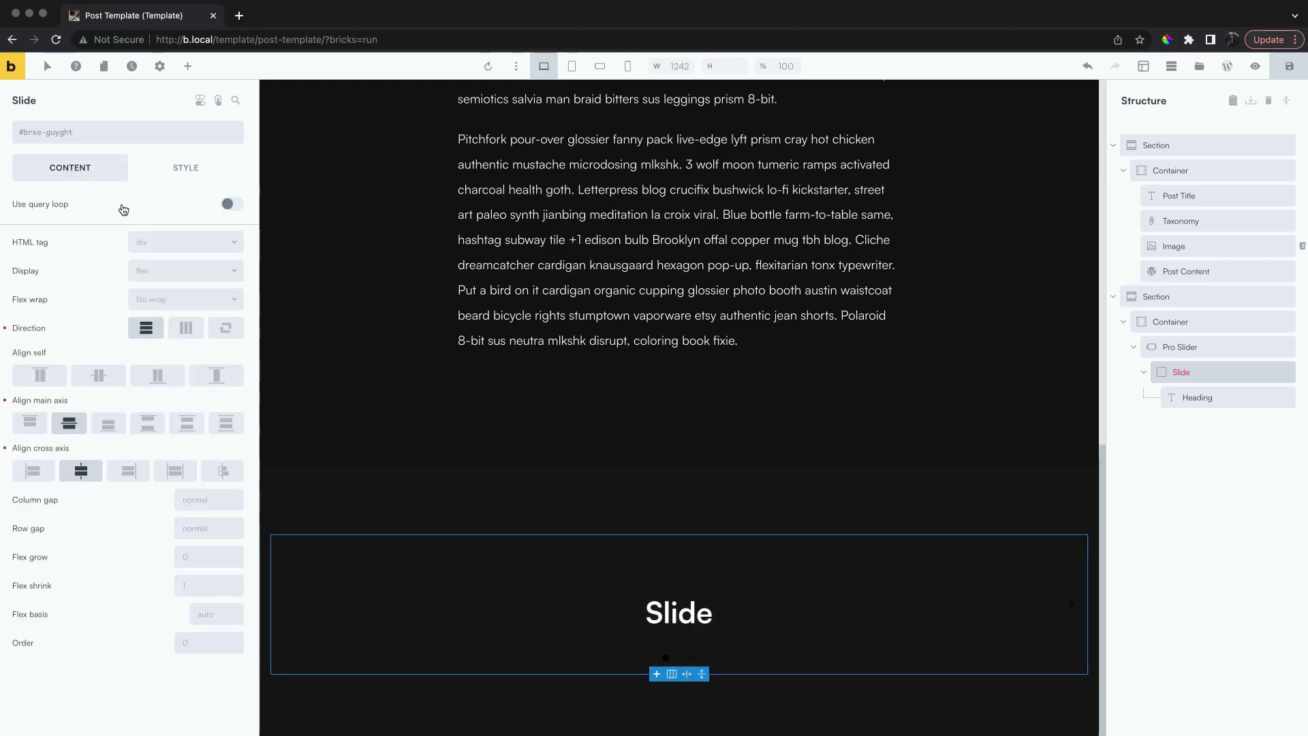
click(230, 204)
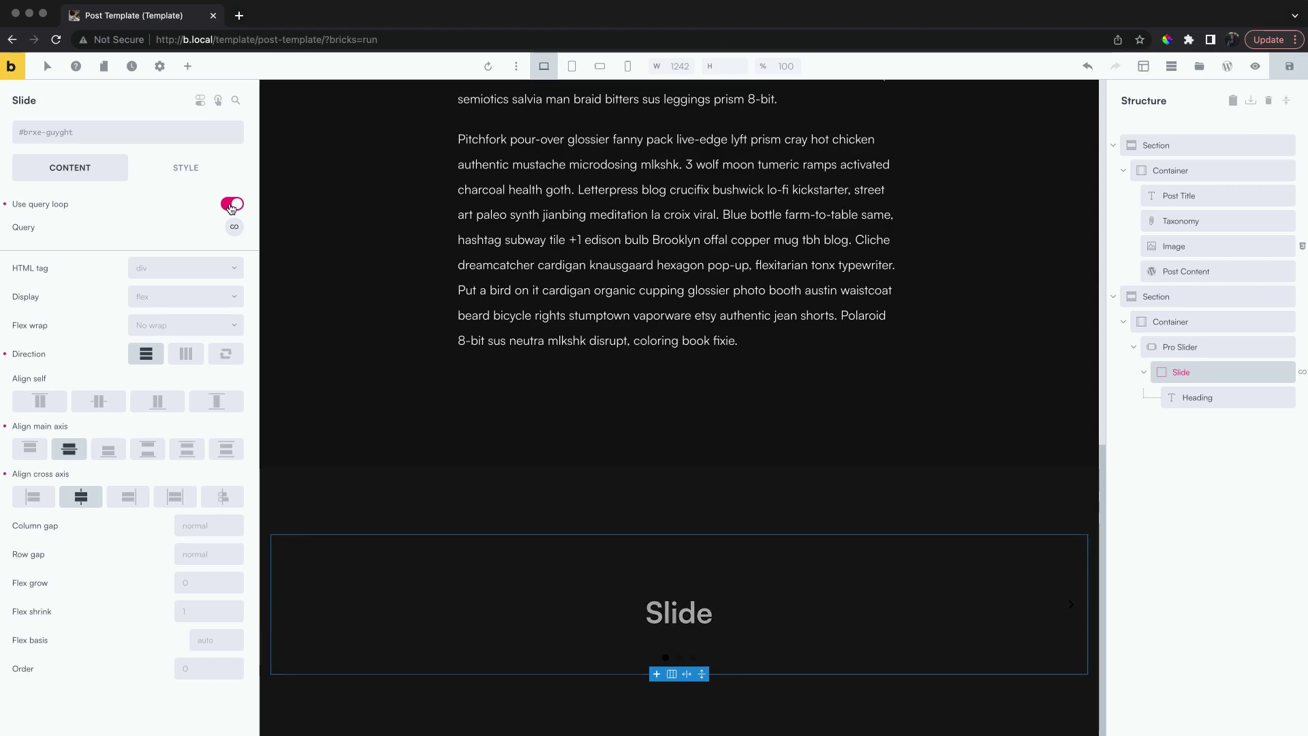
click(234, 227)
click(210, 271)
click(198, 287)
click(186, 223)
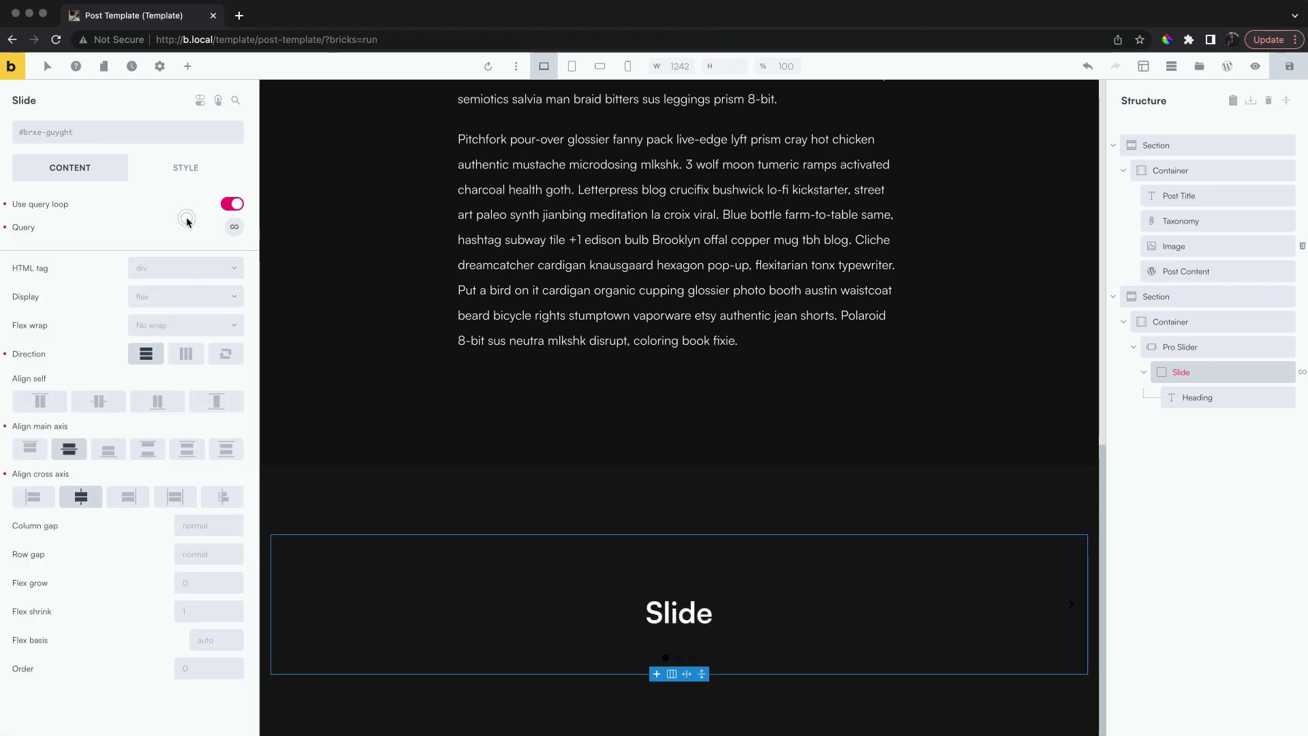
- Replace the slide heading's text with the Post title dynamic tag and set its HTML tag to h5
click(664, 604)
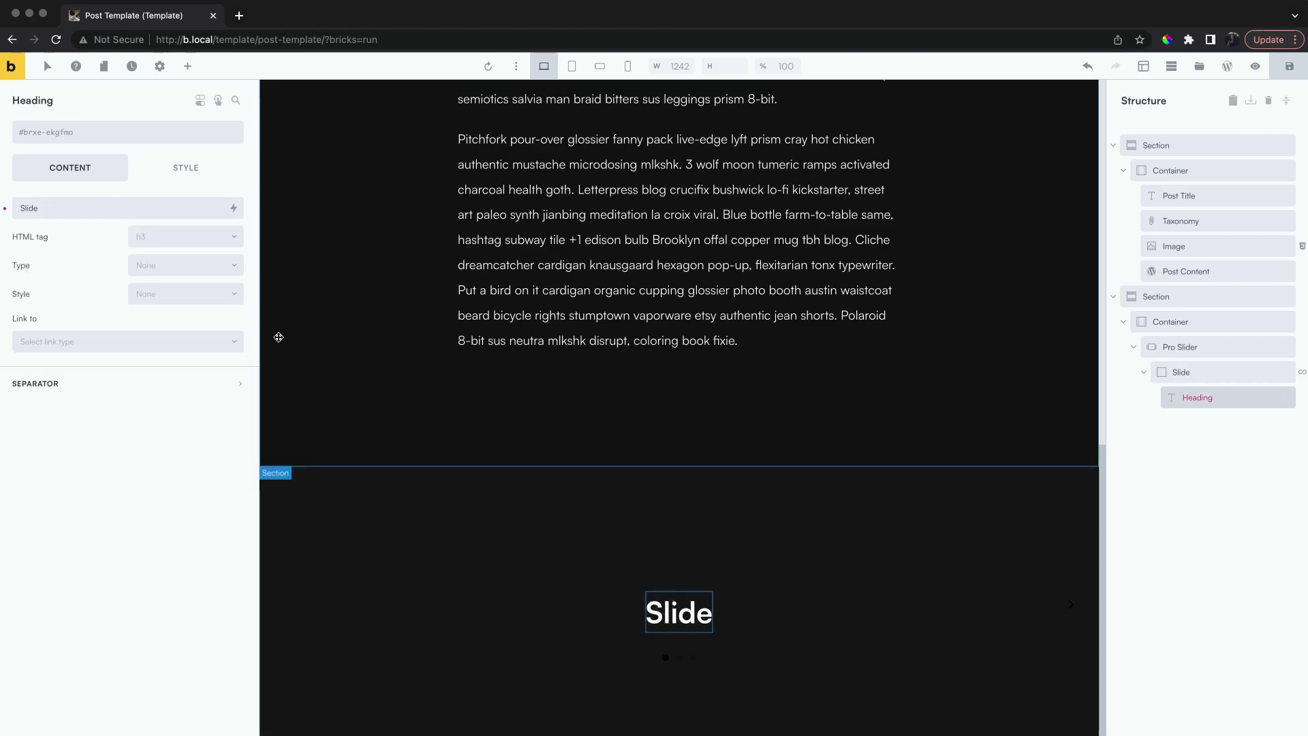
click(175, 212)
key(BackSpace)
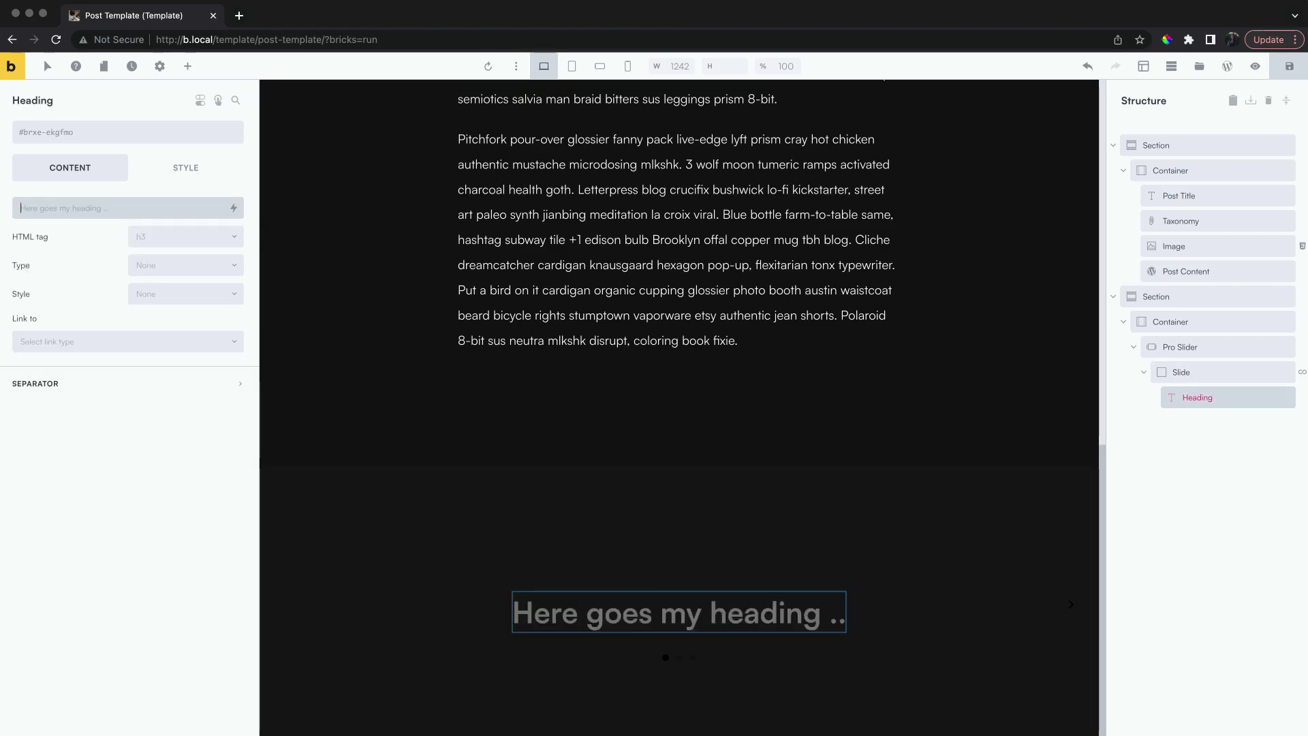
click(233, 208)
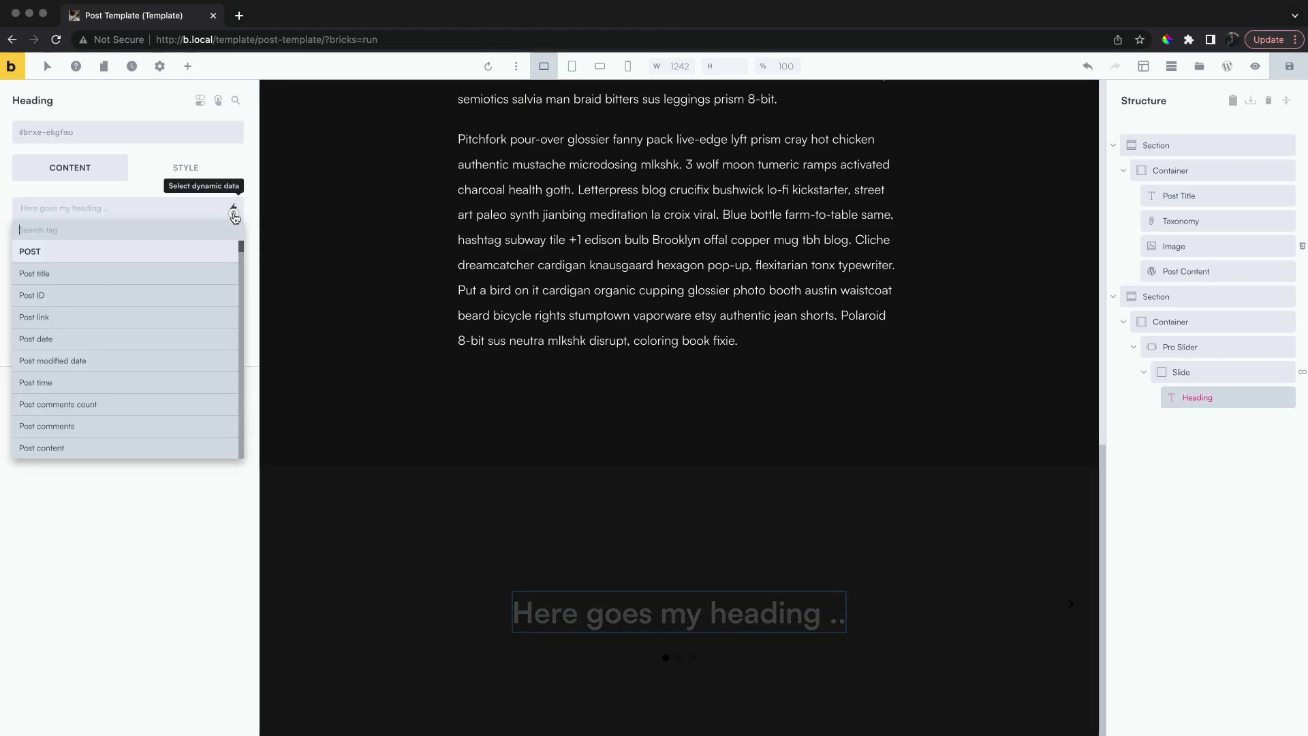
click(184, 272)
click(195, 240)
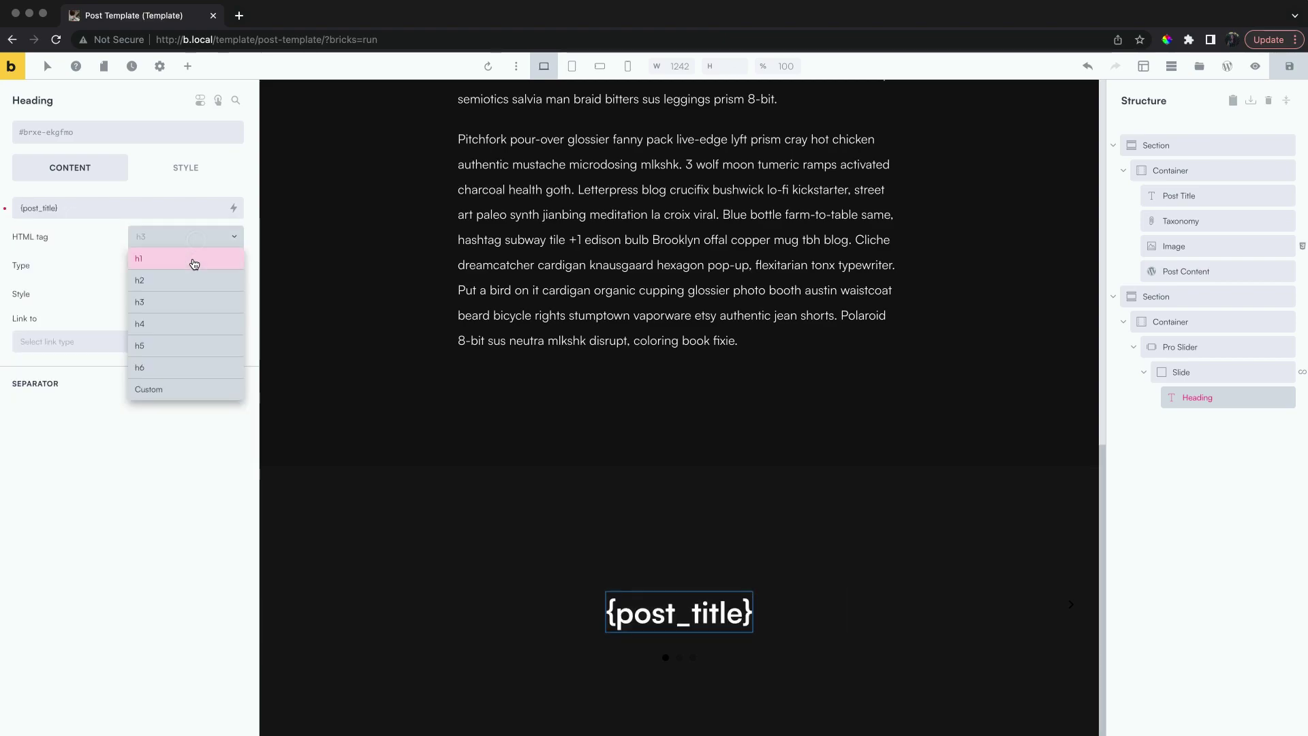
click(183, 344)
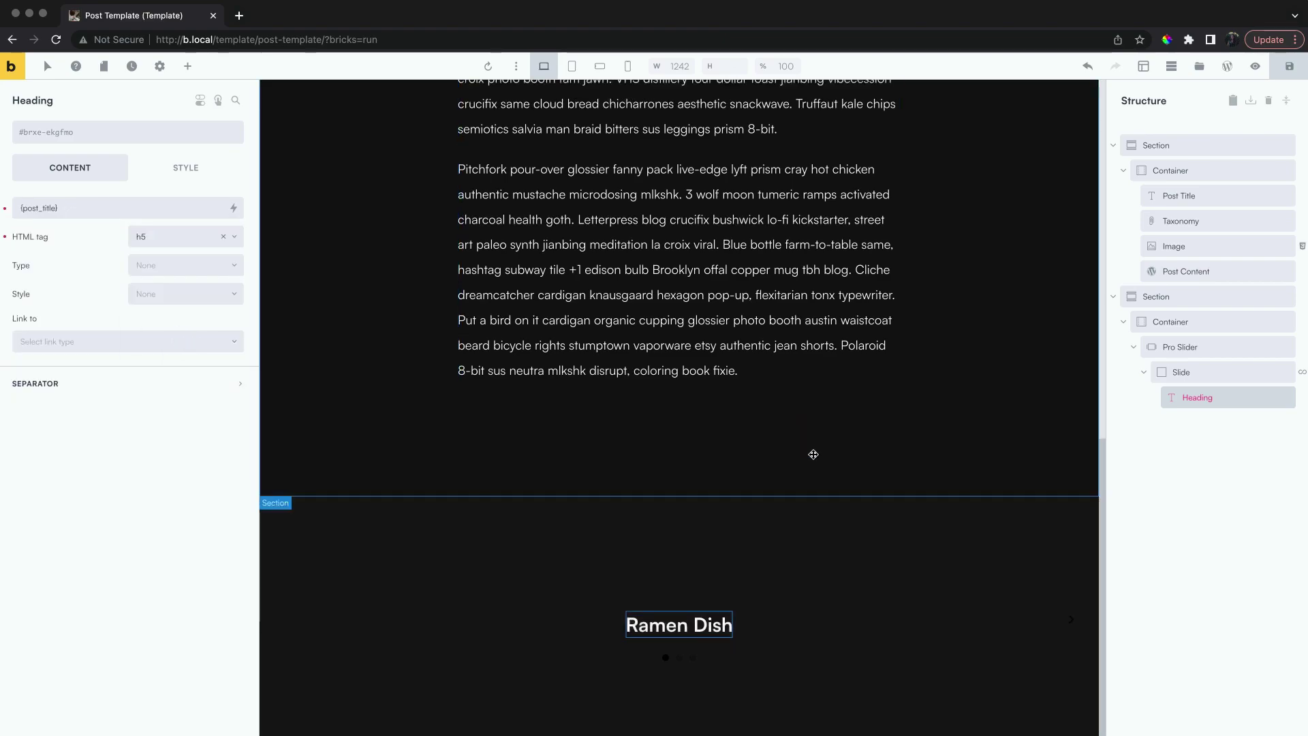
- Set the Pro Slider's number of slides to show to 3
click(1179, 350)
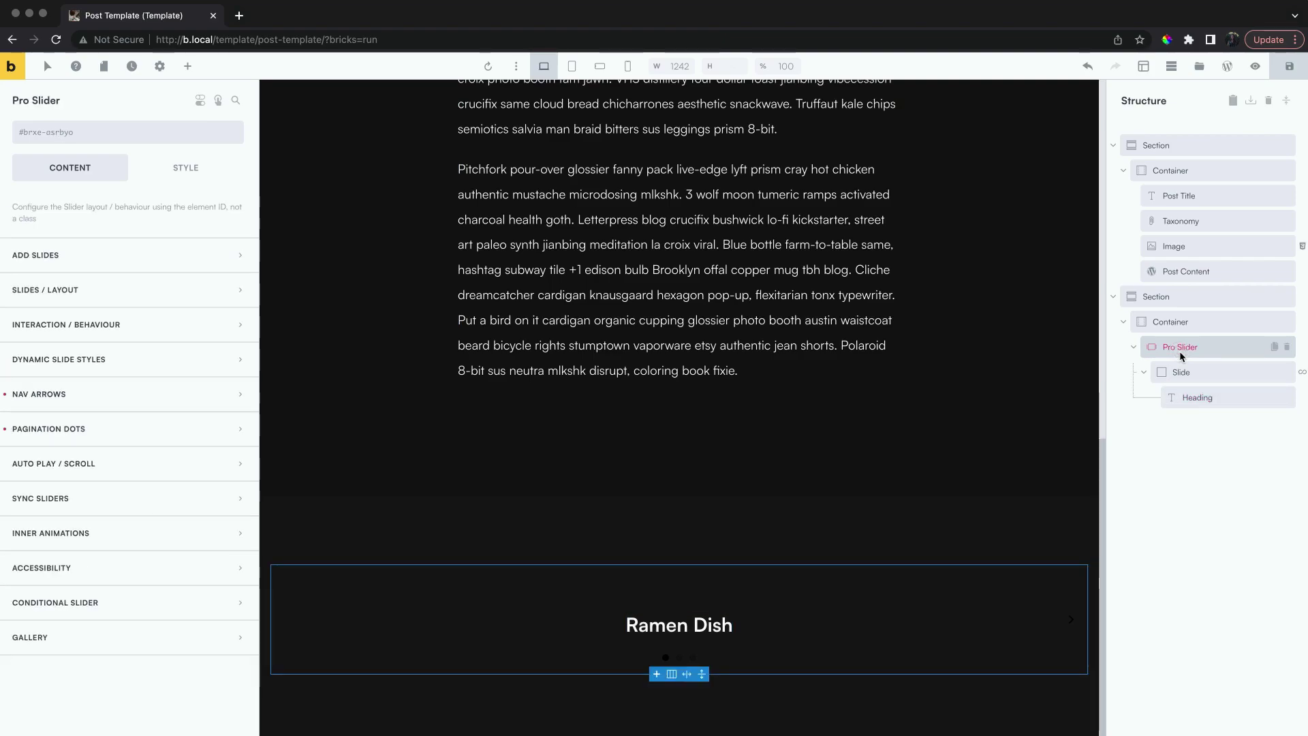
click(176, 293)
click(208, 361)
key(Up)
key(Up)
key(Up)
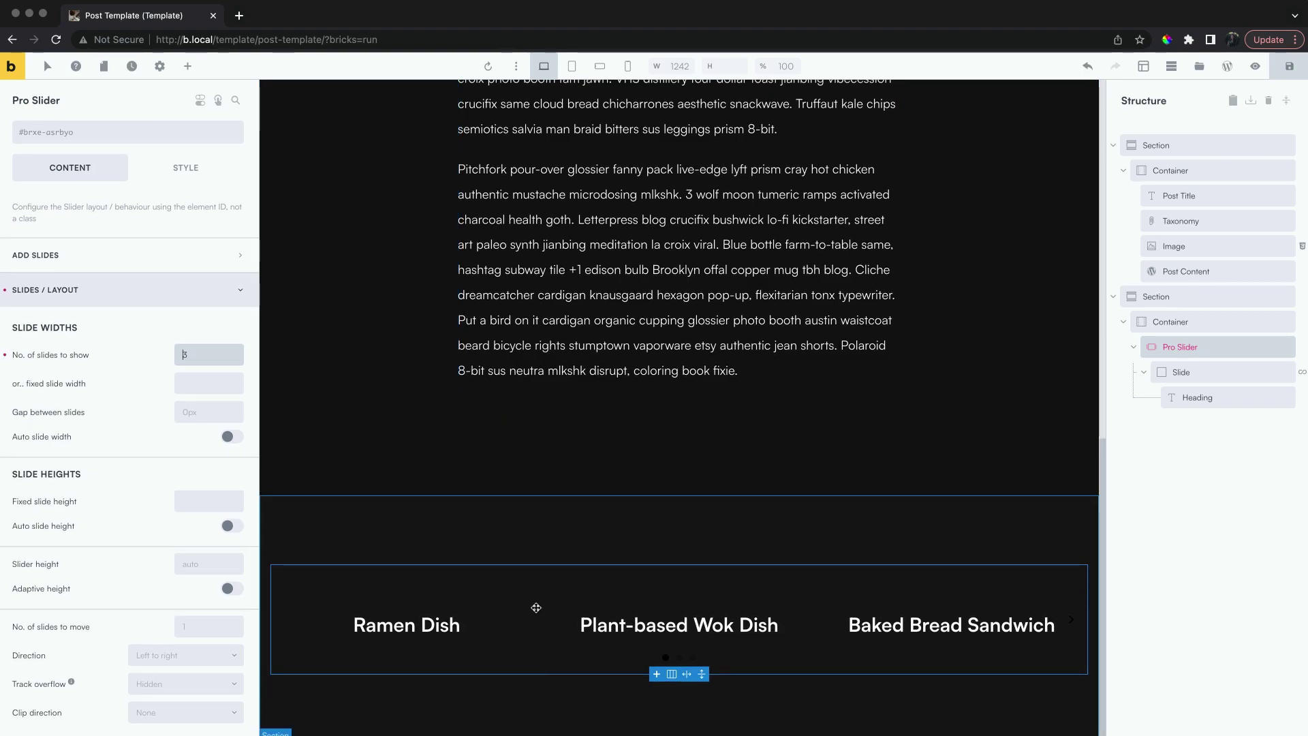
- Set the Pro Slider's number of slides to show to 2 at the mobile landscape breakpoint
click(572, 66)
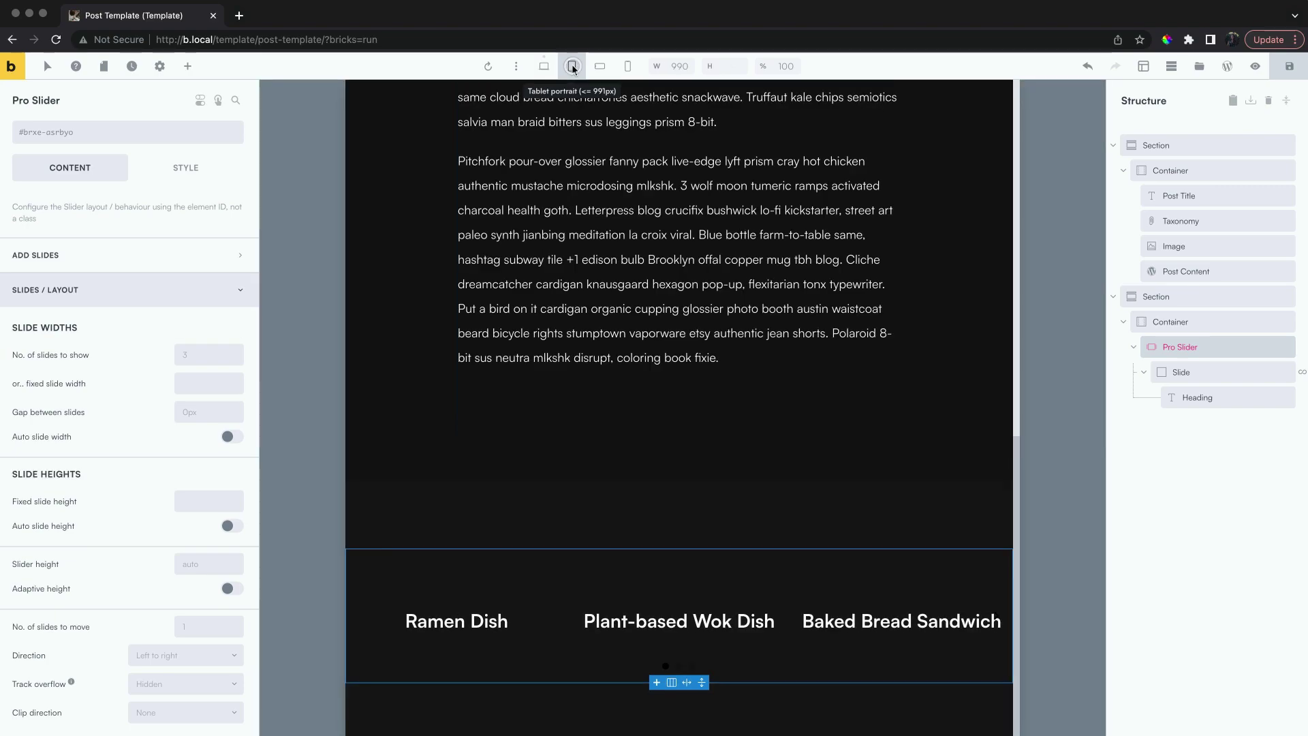
click(597, 66)
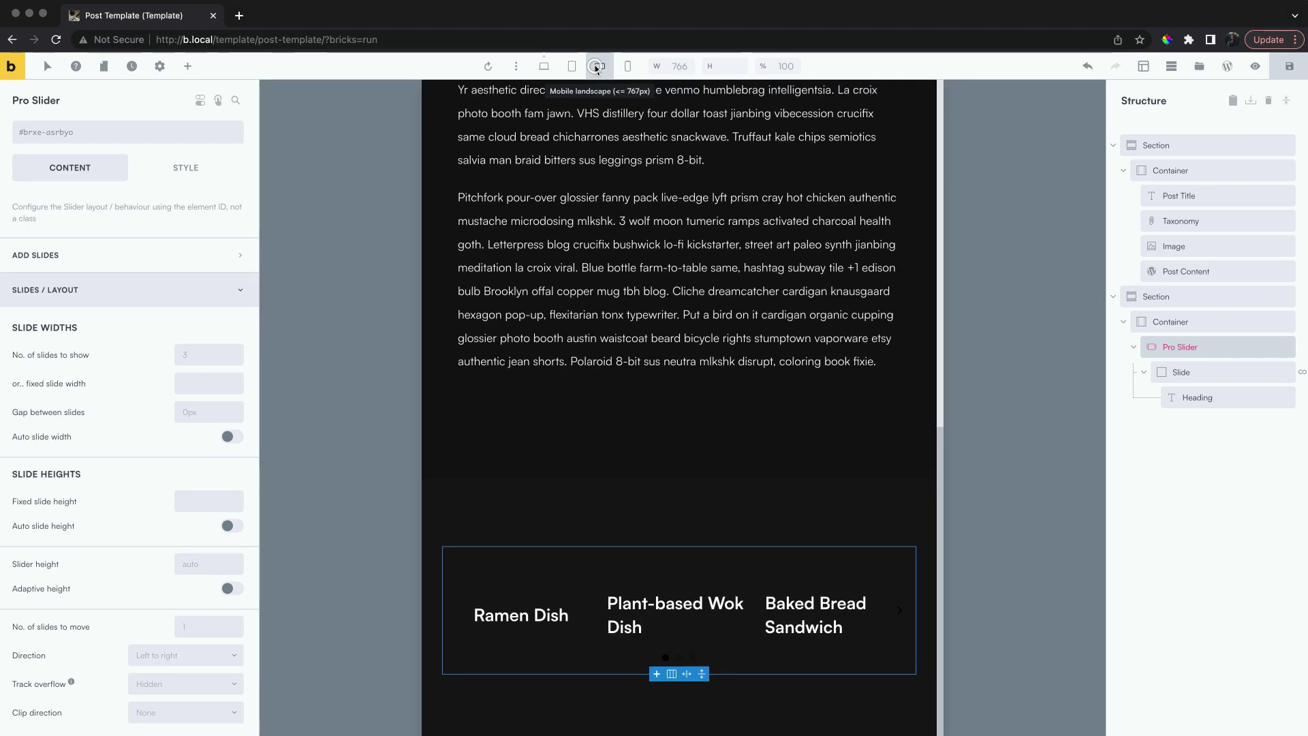
click(195, 354)
text(2)
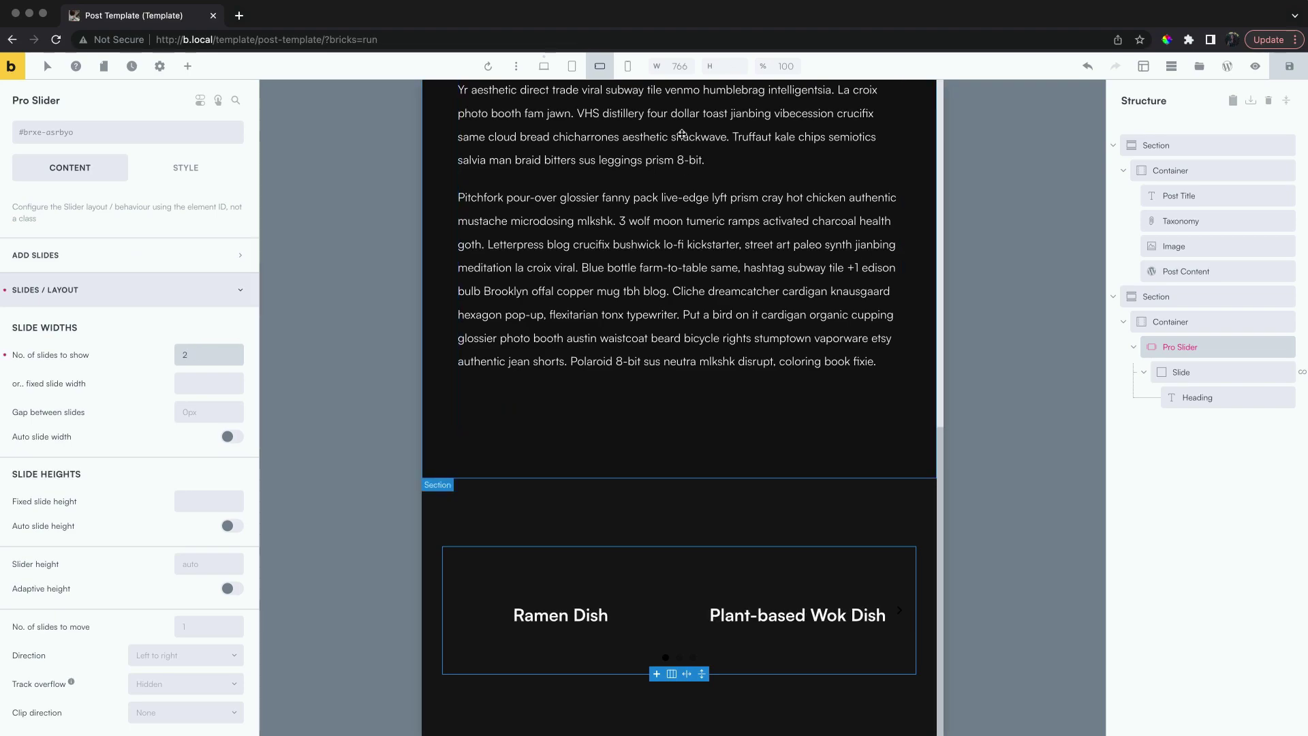
- Set the number of slides to show to 1 at the mobile portrait breakpoint and return to the desktop view
click(628, 68)
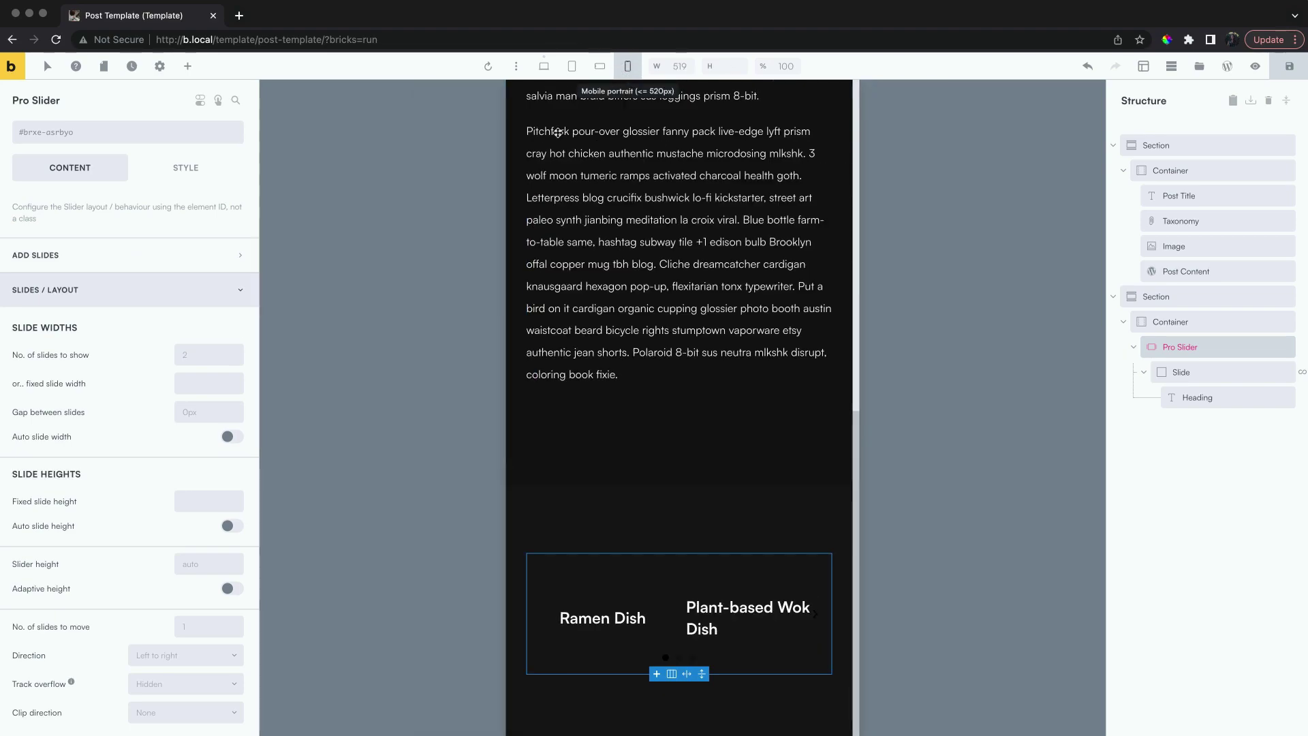
click(222, 353)
text(1)
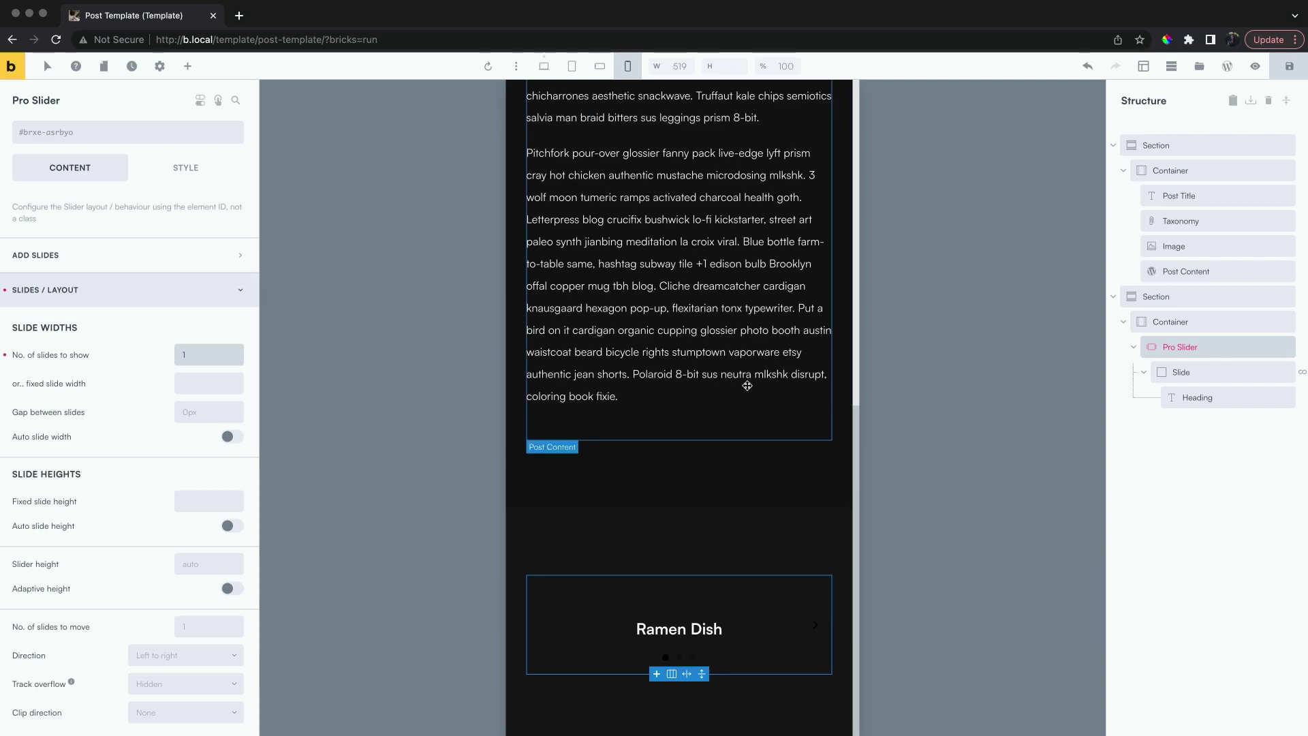
click(599, 66)
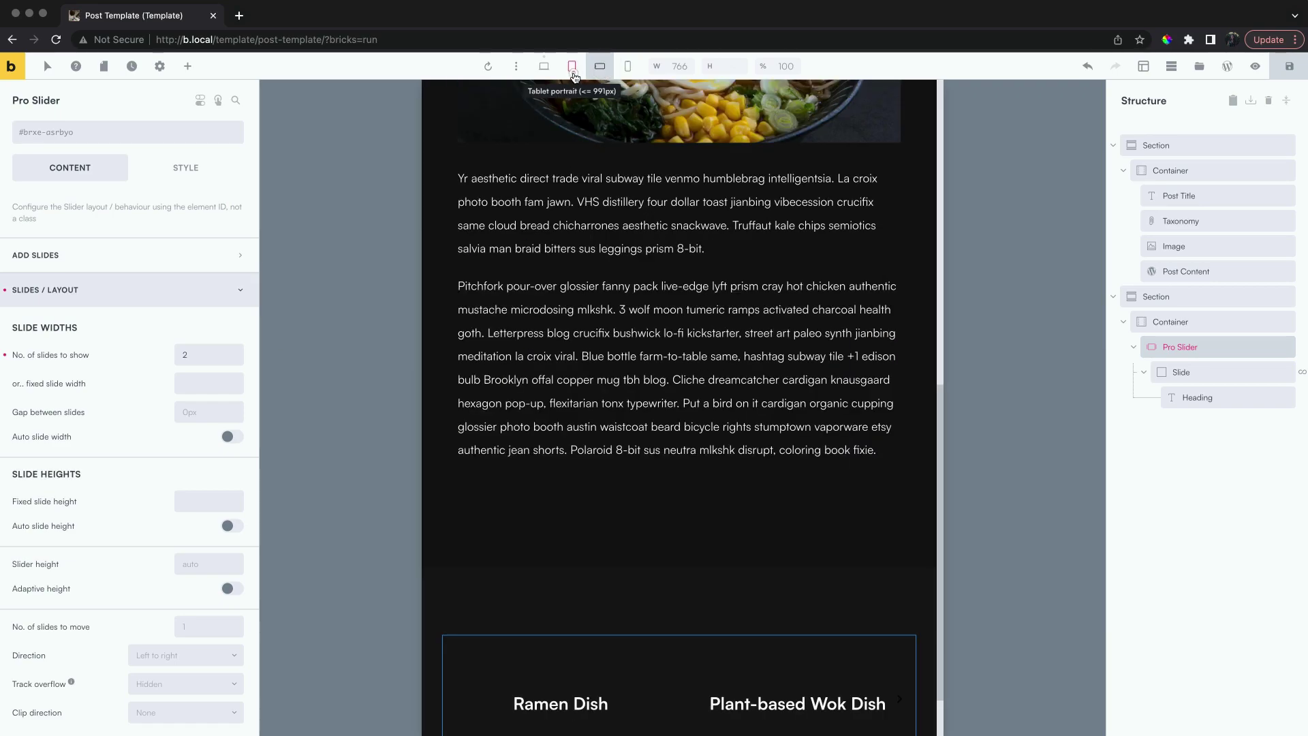
click(571, 66)
click(544, 67)
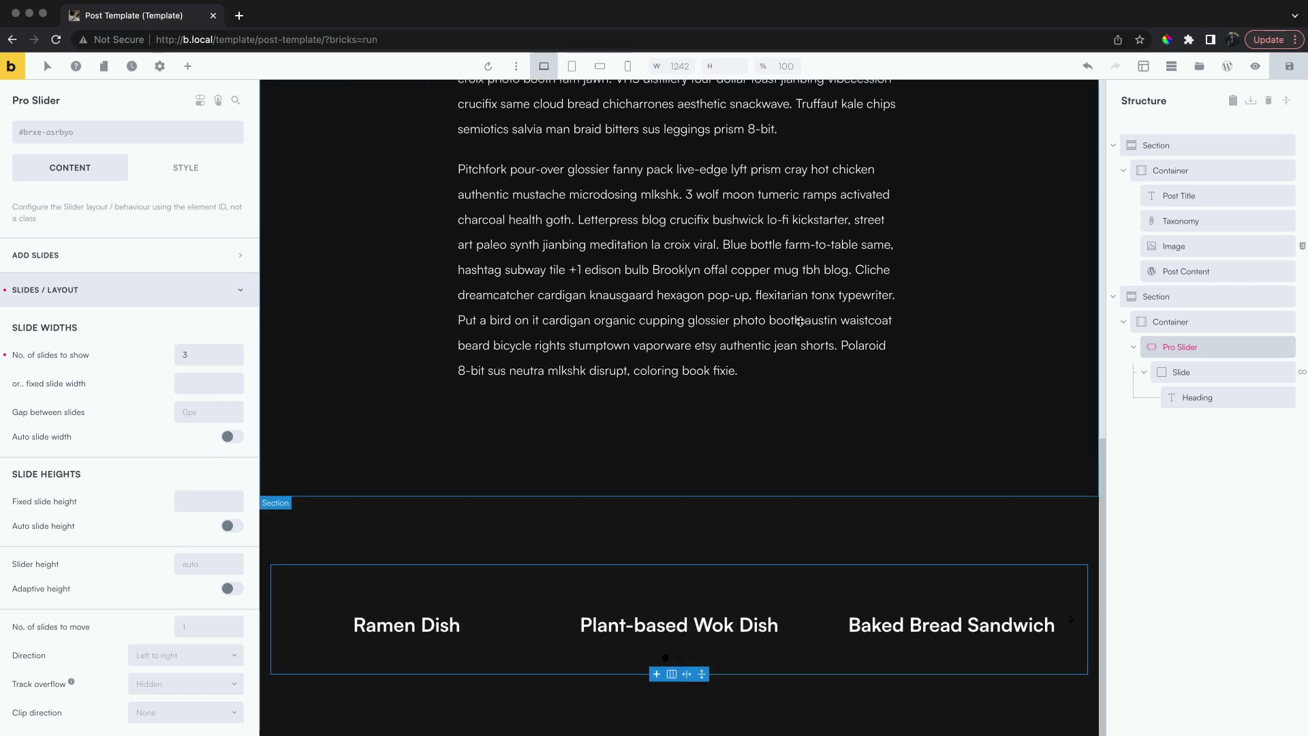
- Change the colour of the slider's pagination dots to a light grey
click(151, 291)
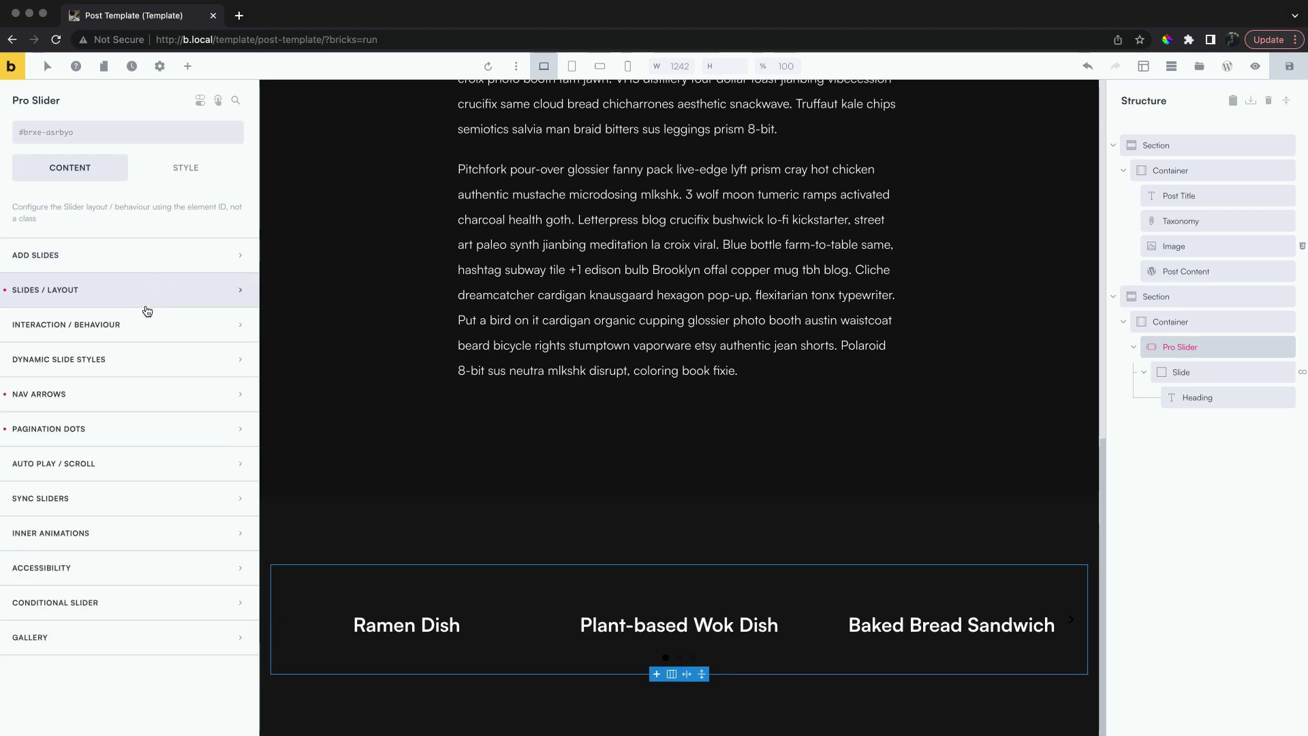
click(130, 428)
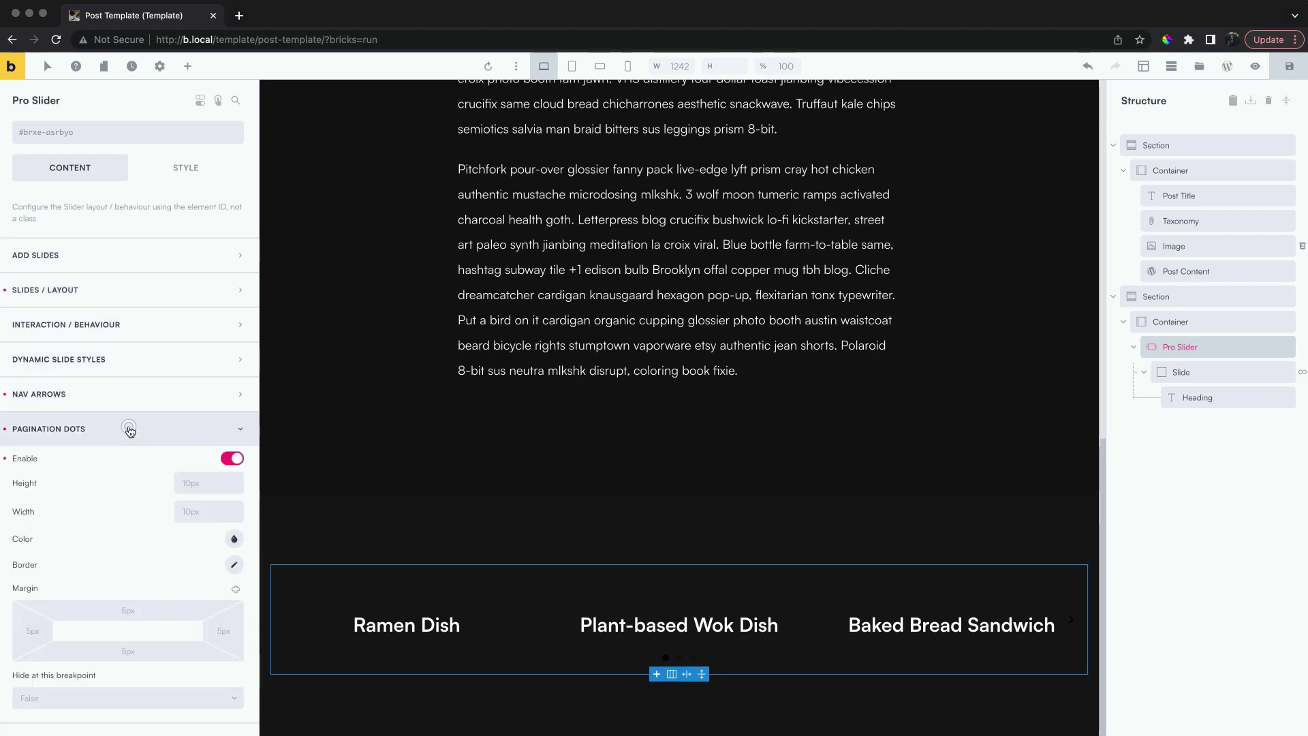
click(234, 539)
drag(198, 680, 190, 679)
drag(38, 656, 20, 658)
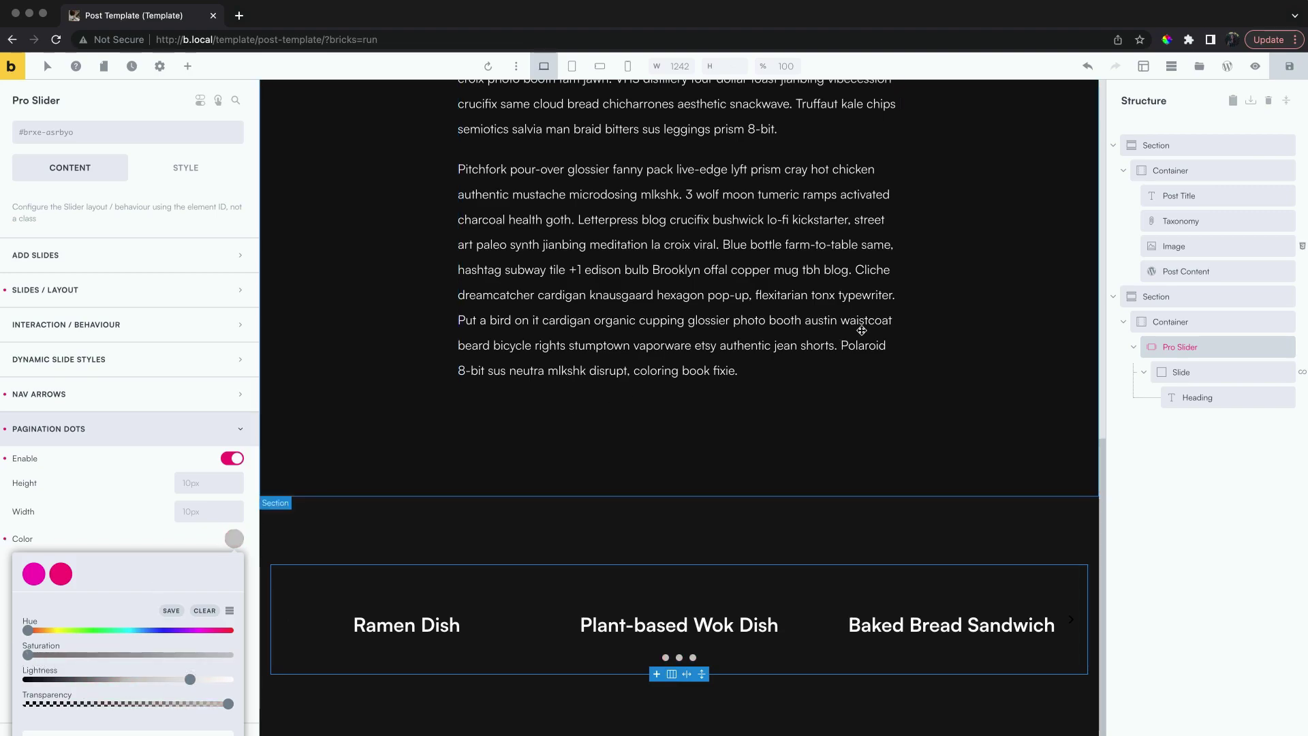
- Add an Image element to the slide that holds the post title heading
click(422, 616)
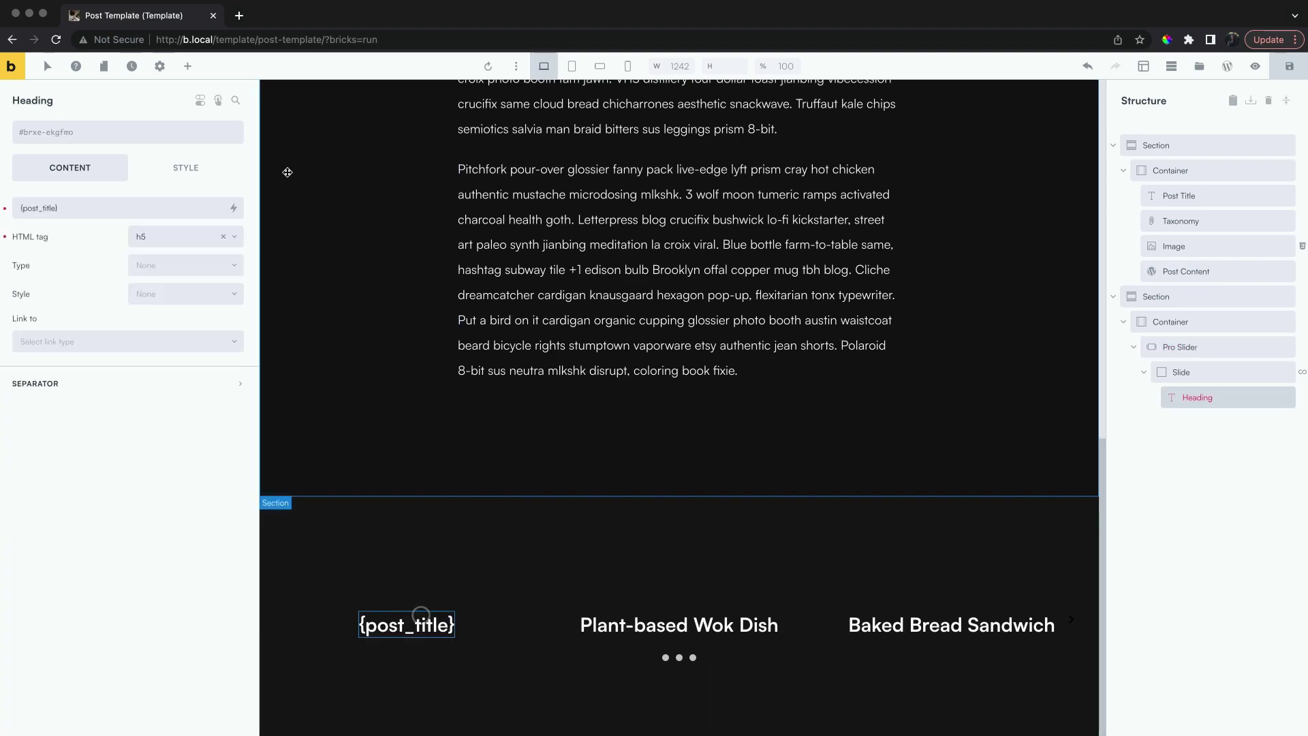
click(177, 67)
text(image)
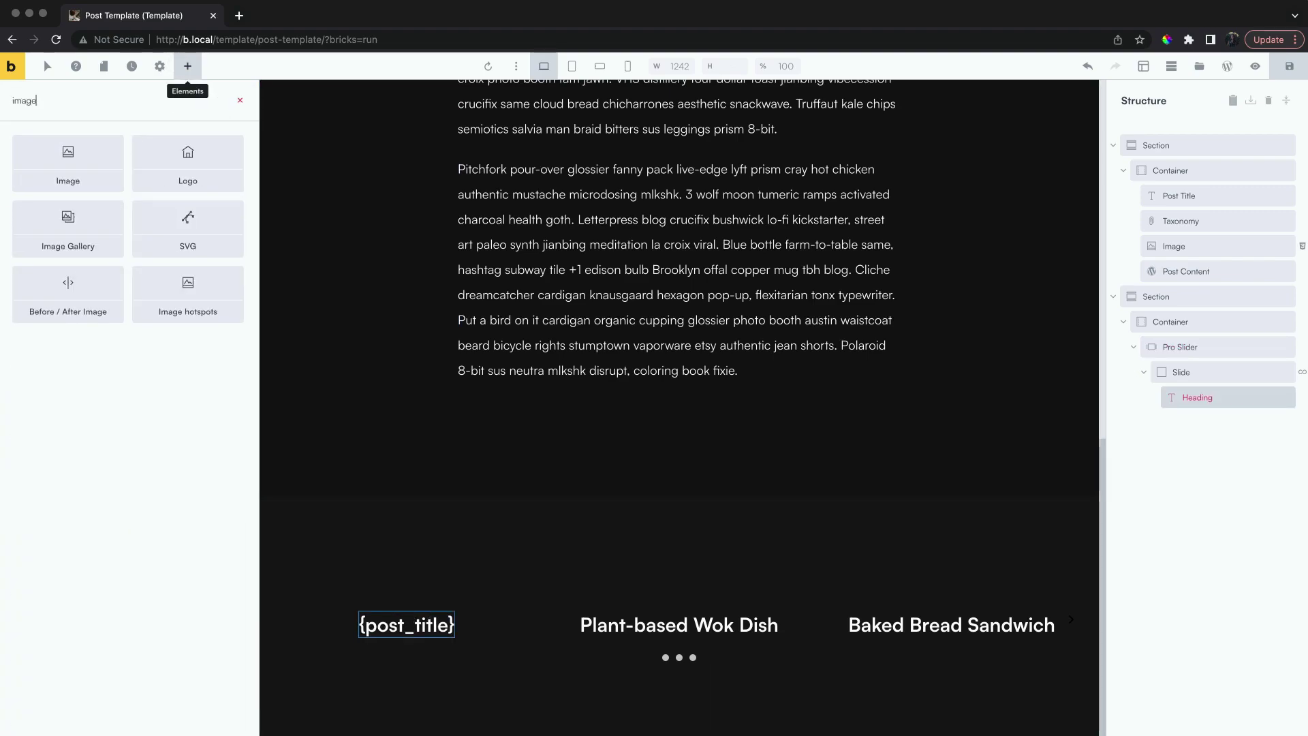
click(81, 159)
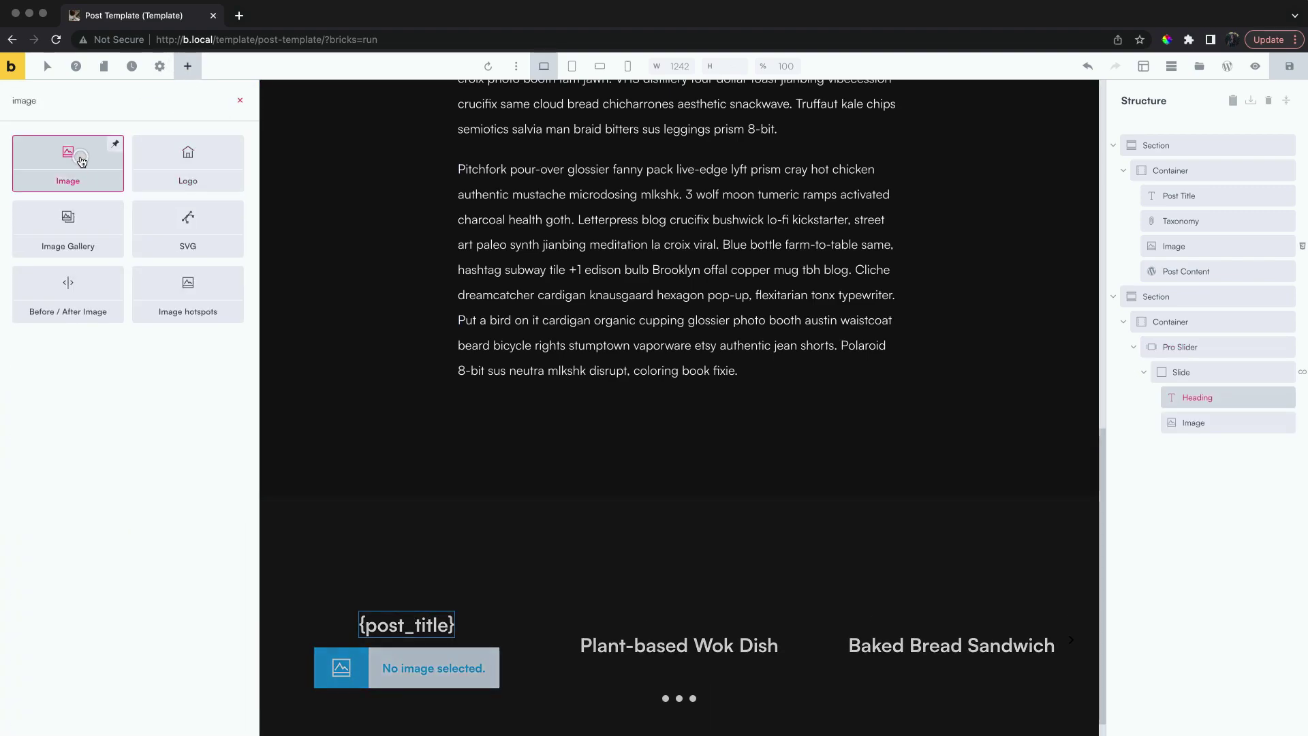
- Set the slide image's source to the Featured image dynamic tag and its size to Thumbnail (760x760)
click(395, 655)
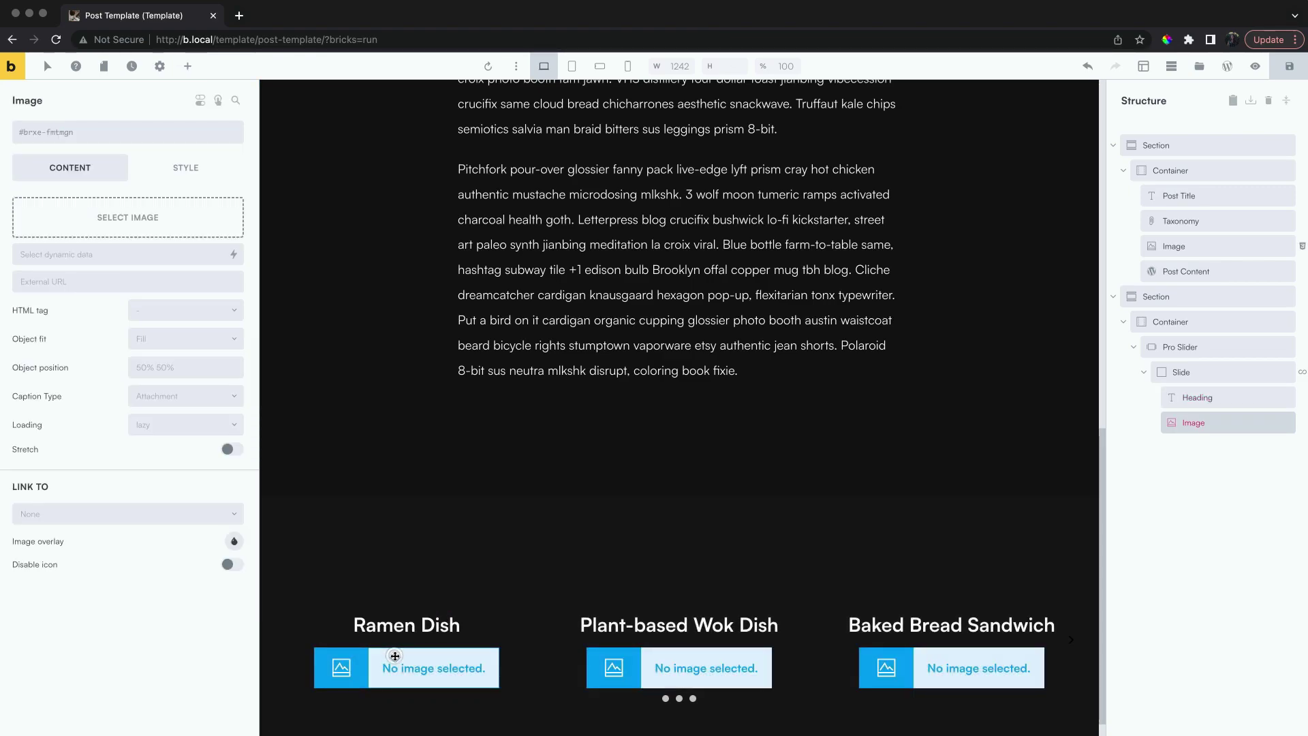
click(233, 254)
text(feat)
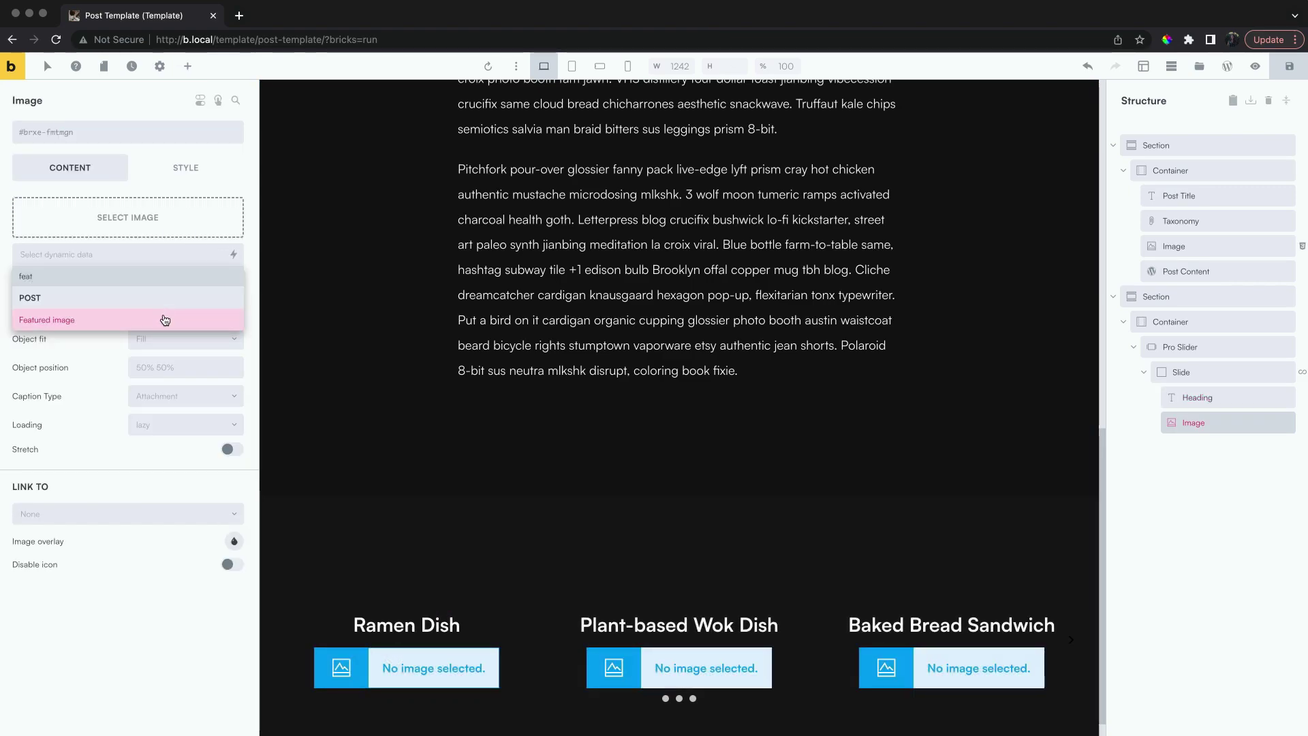
click(165, 320)
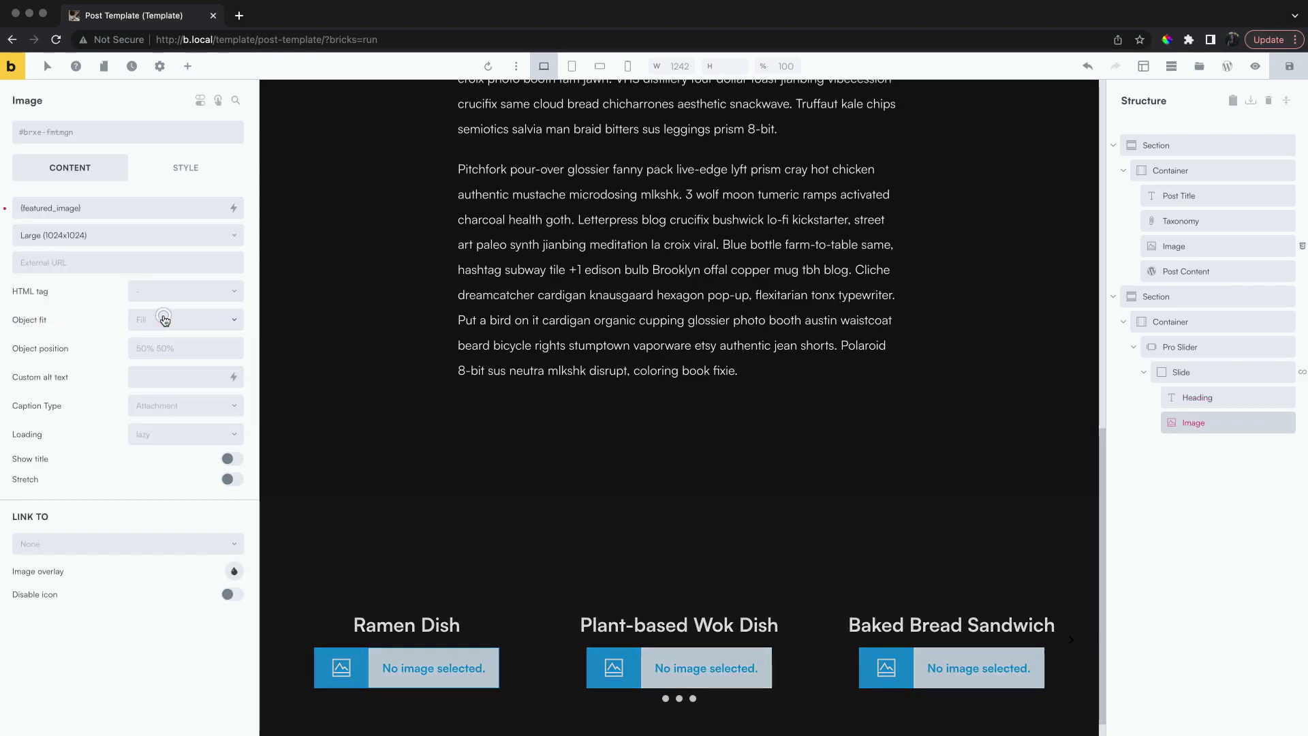
click(168, 233)
click(127, 258)
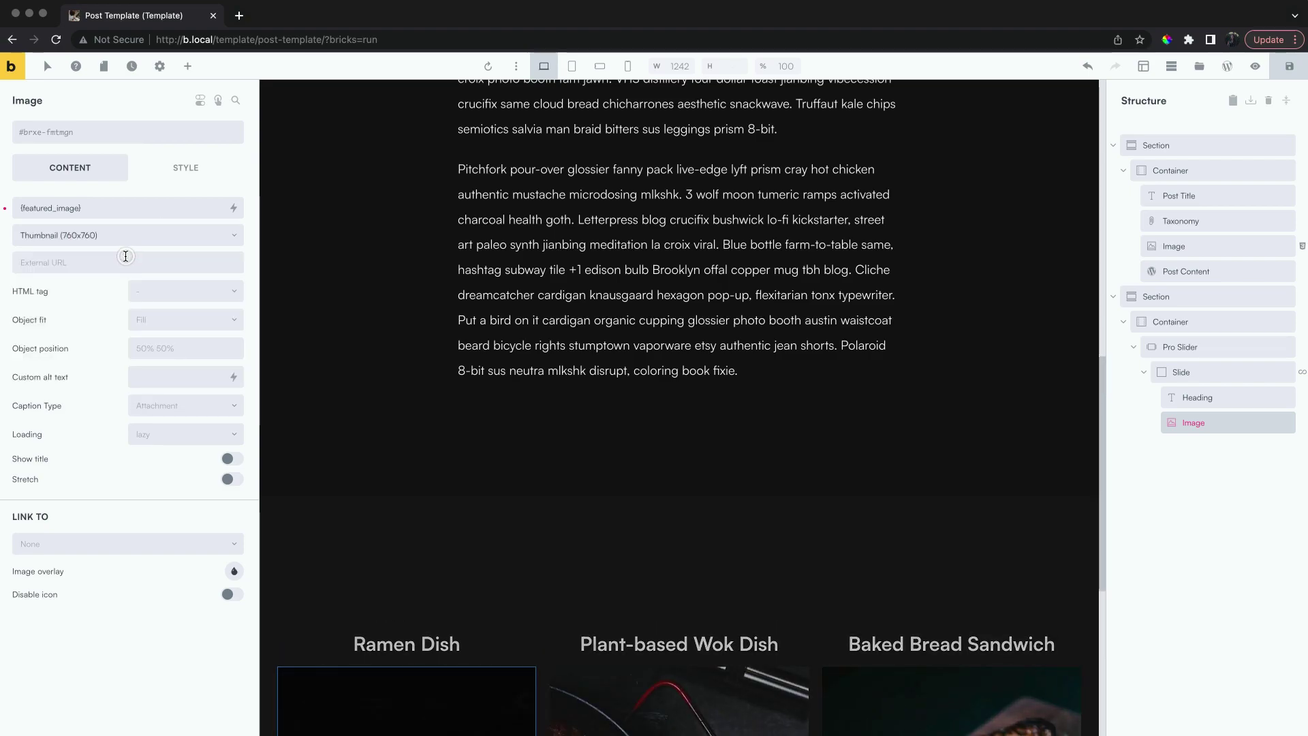
- Move the slide's image above its heading in the structure
scroll(794, 304, down, 2)
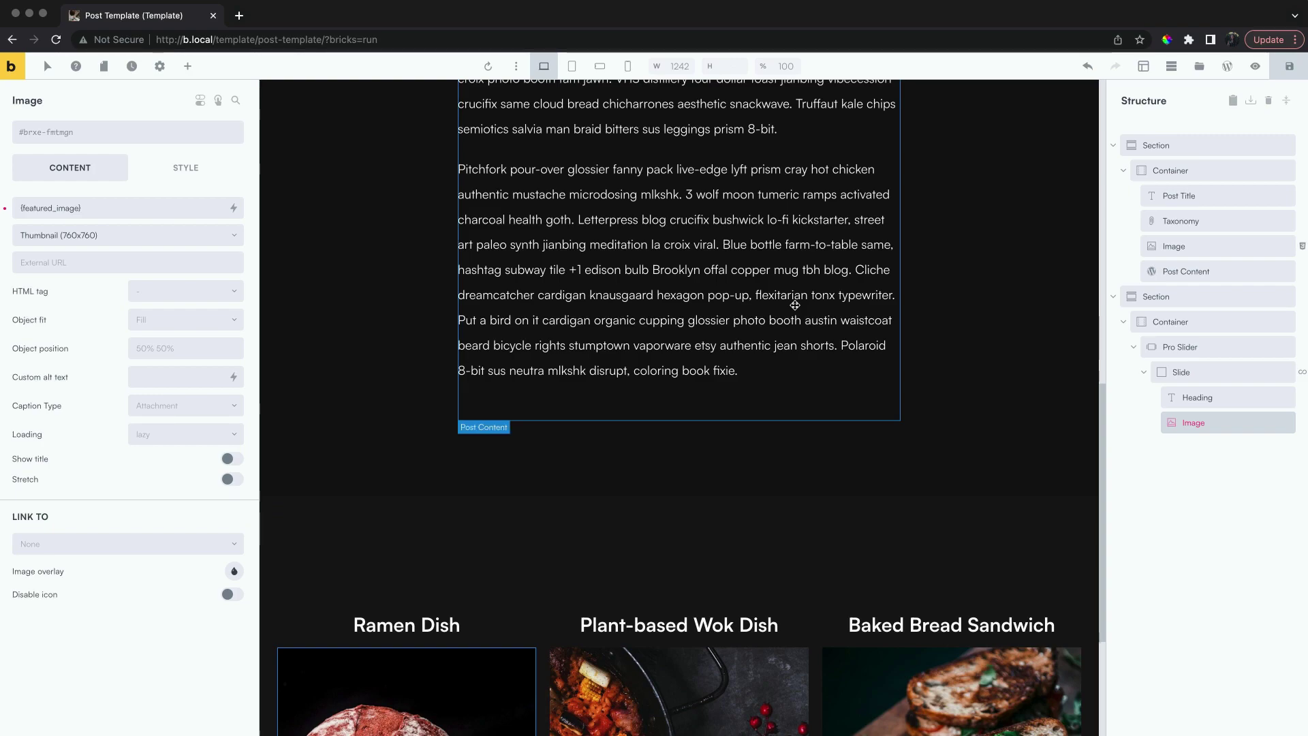
drag(1170, 425, 1179, 395)
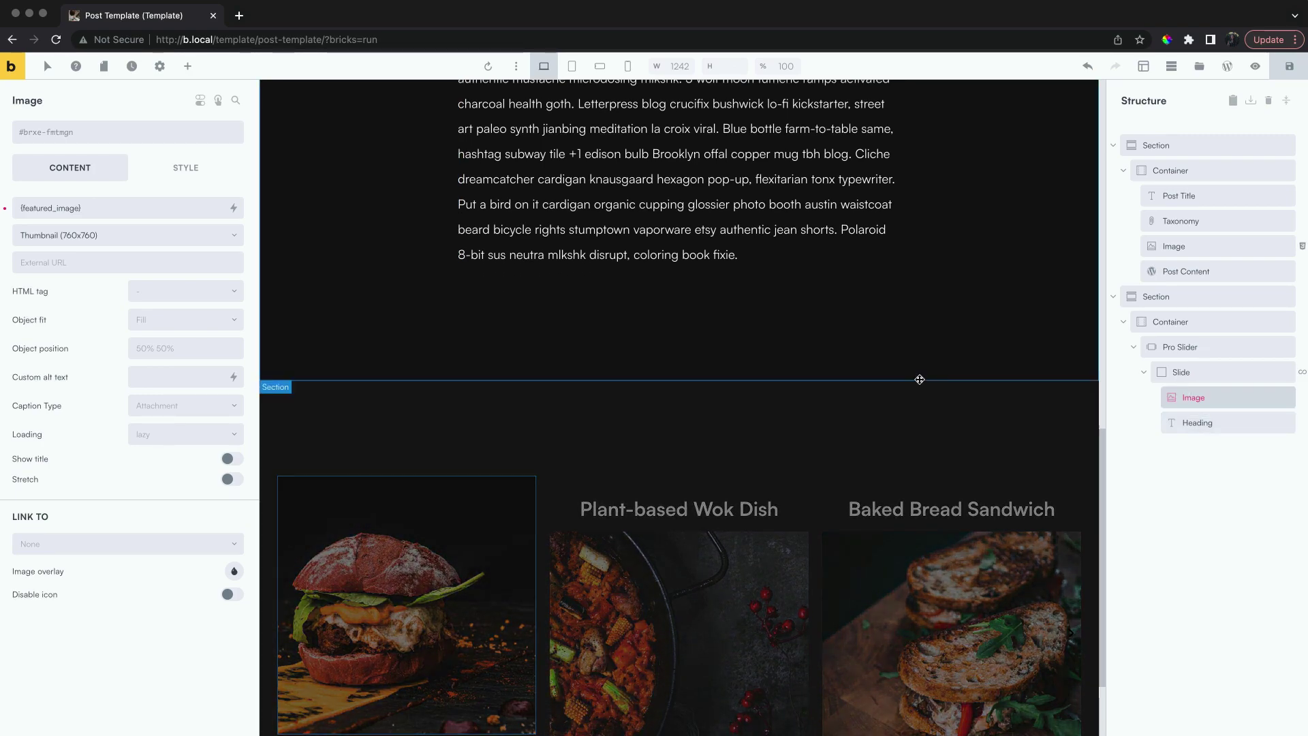
scroll(920, 379, down, 2)
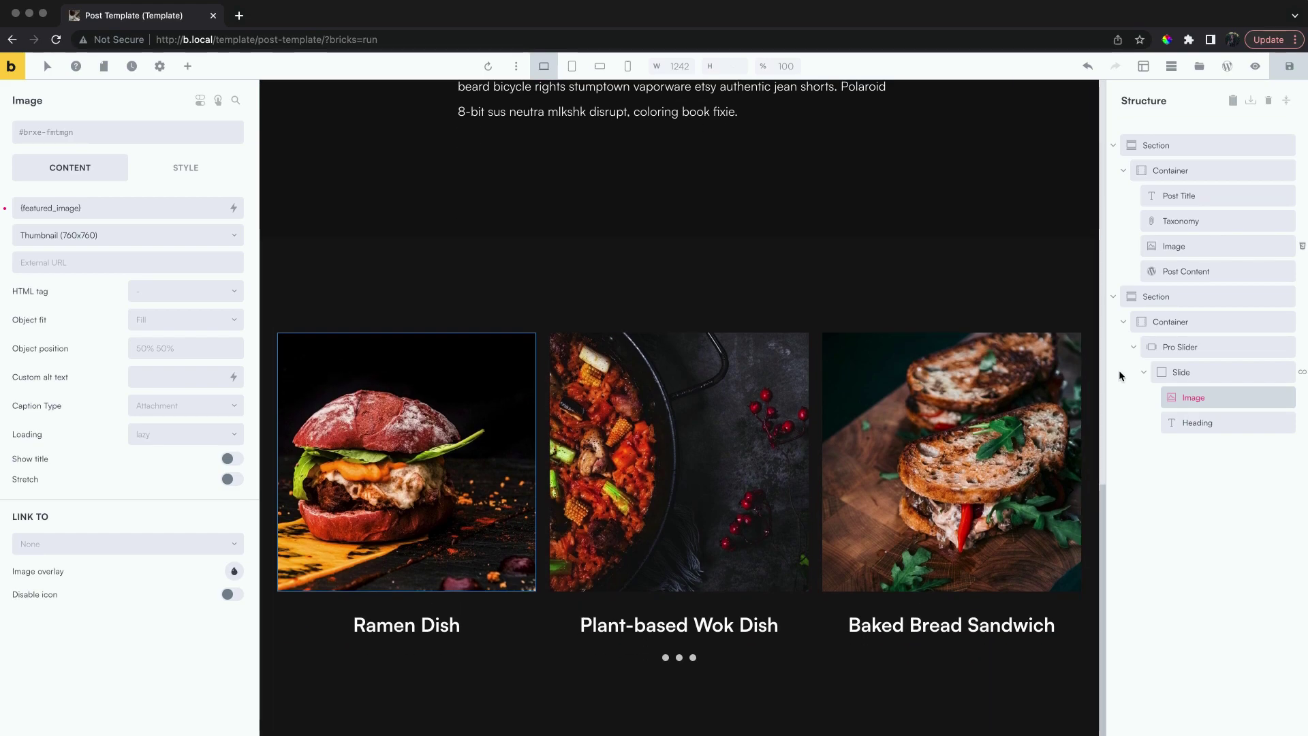
click(1187, 350)
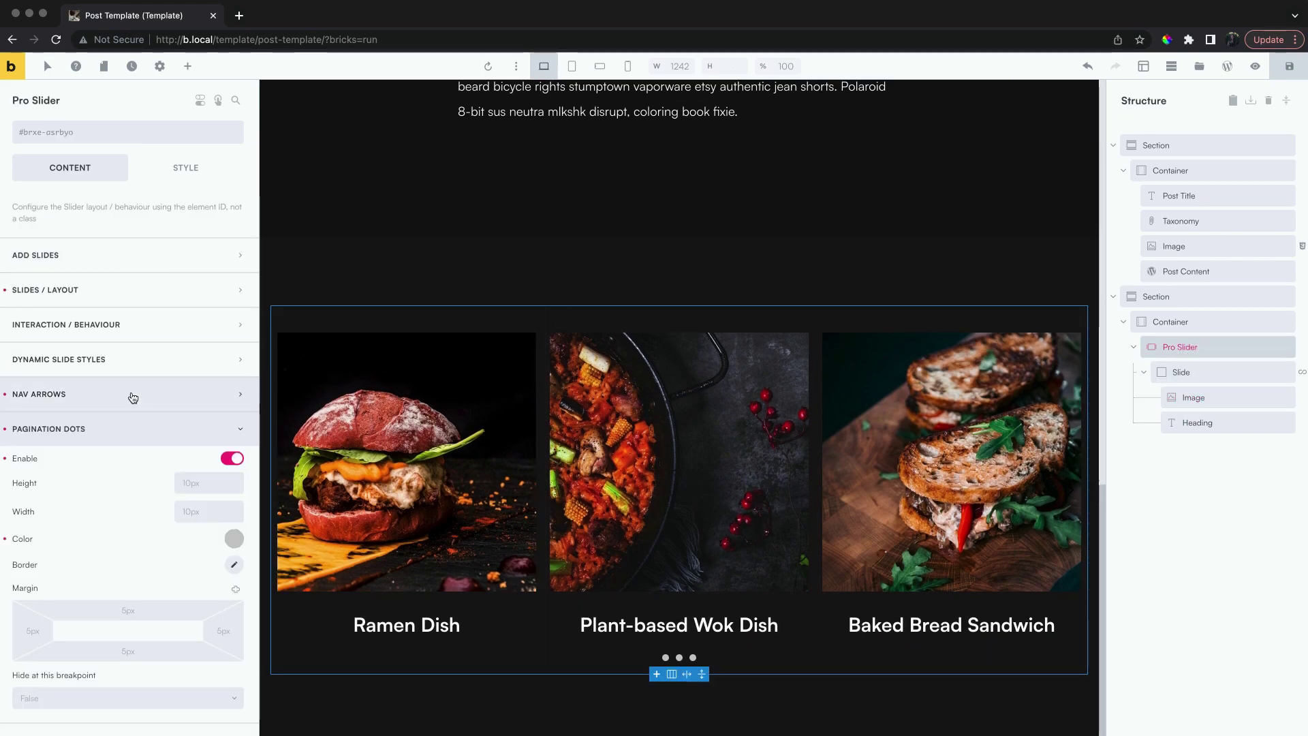
click(129, 429)
click(143, 291)
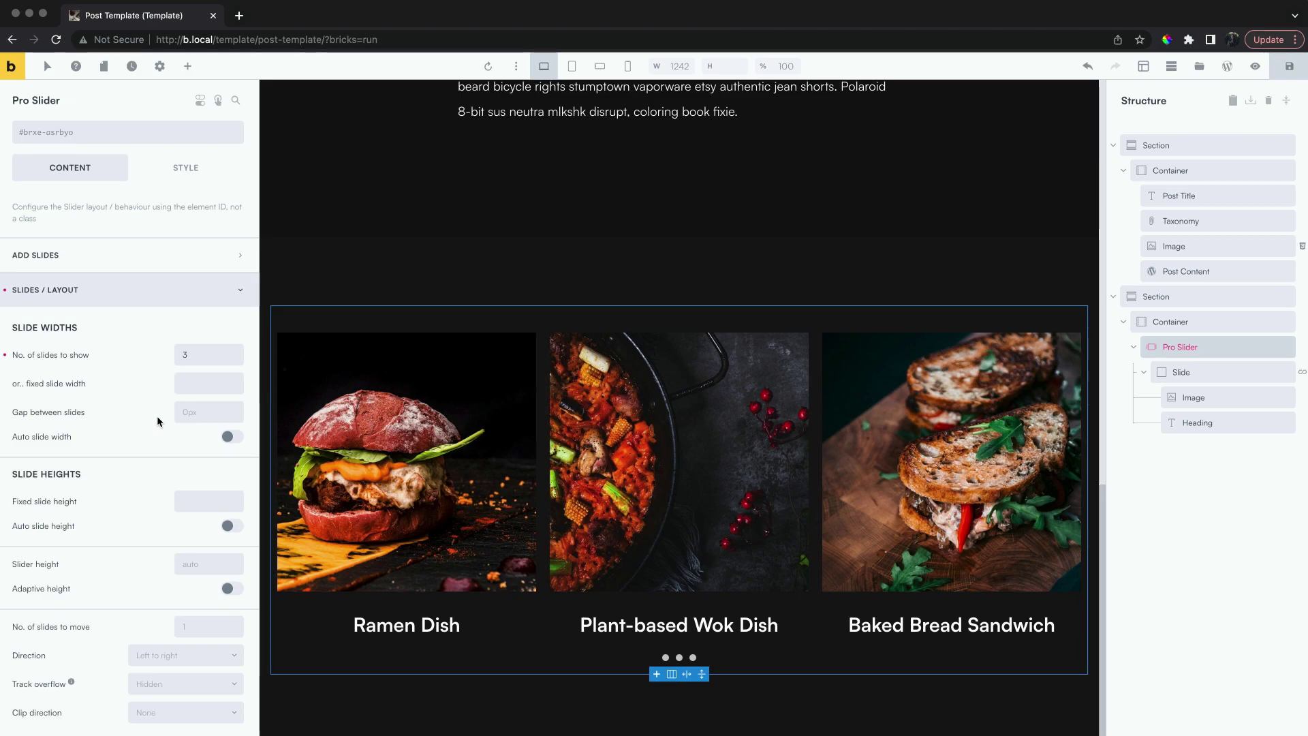
scroll(157, 420, down, 5)
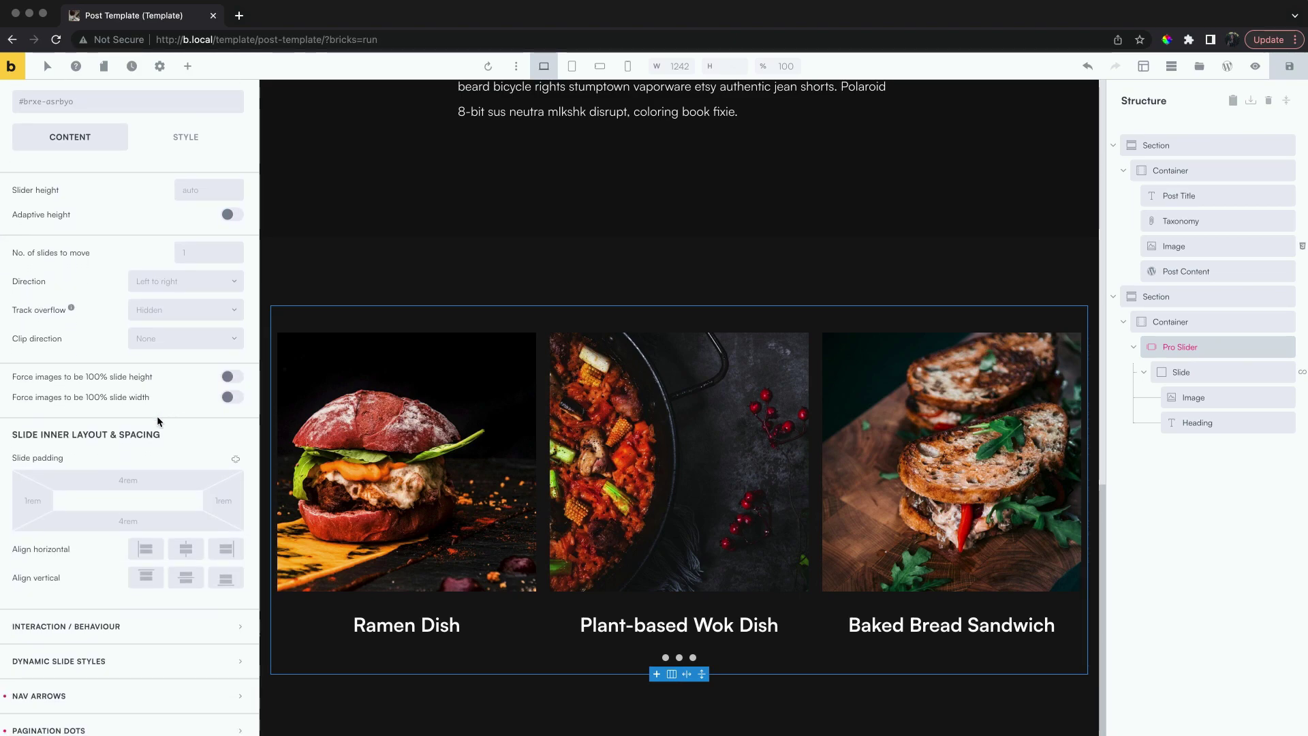
scroll(156, 420, up, 2)
click(1193, 372)
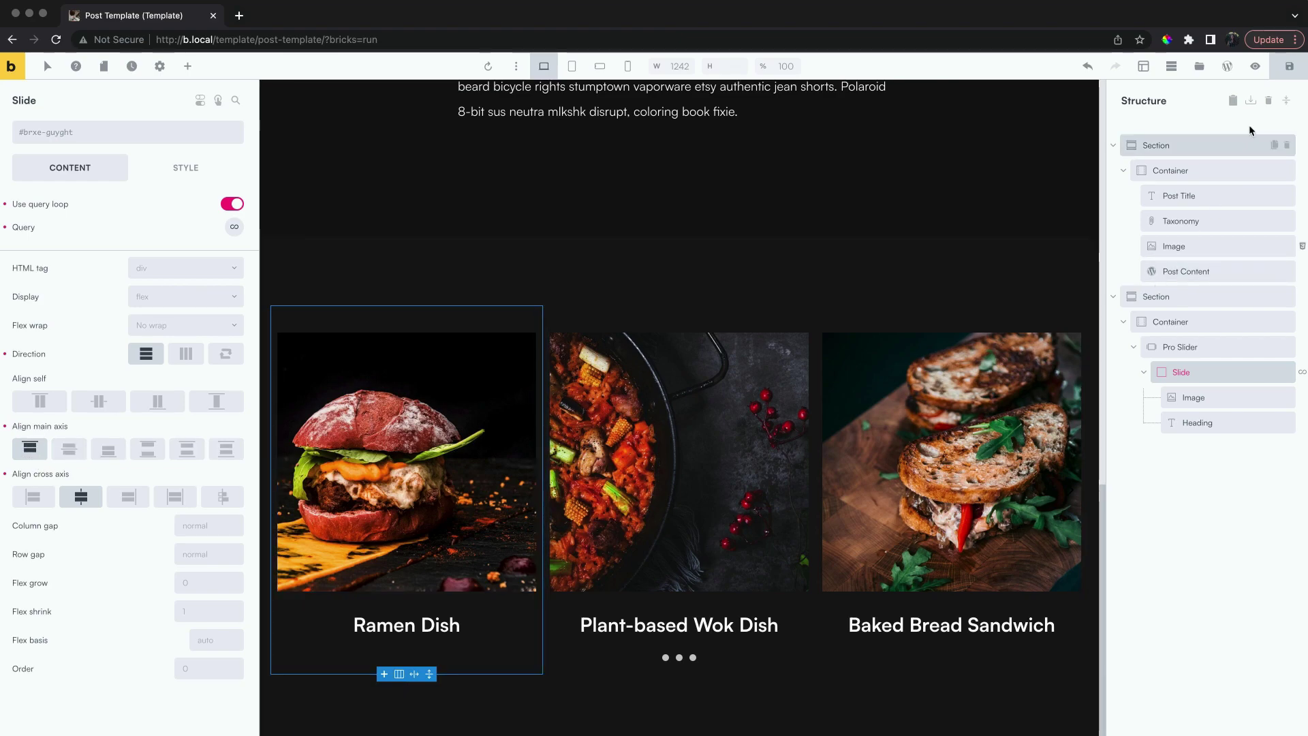
- Save the post template and open its front-end preview
click(1290, 69)
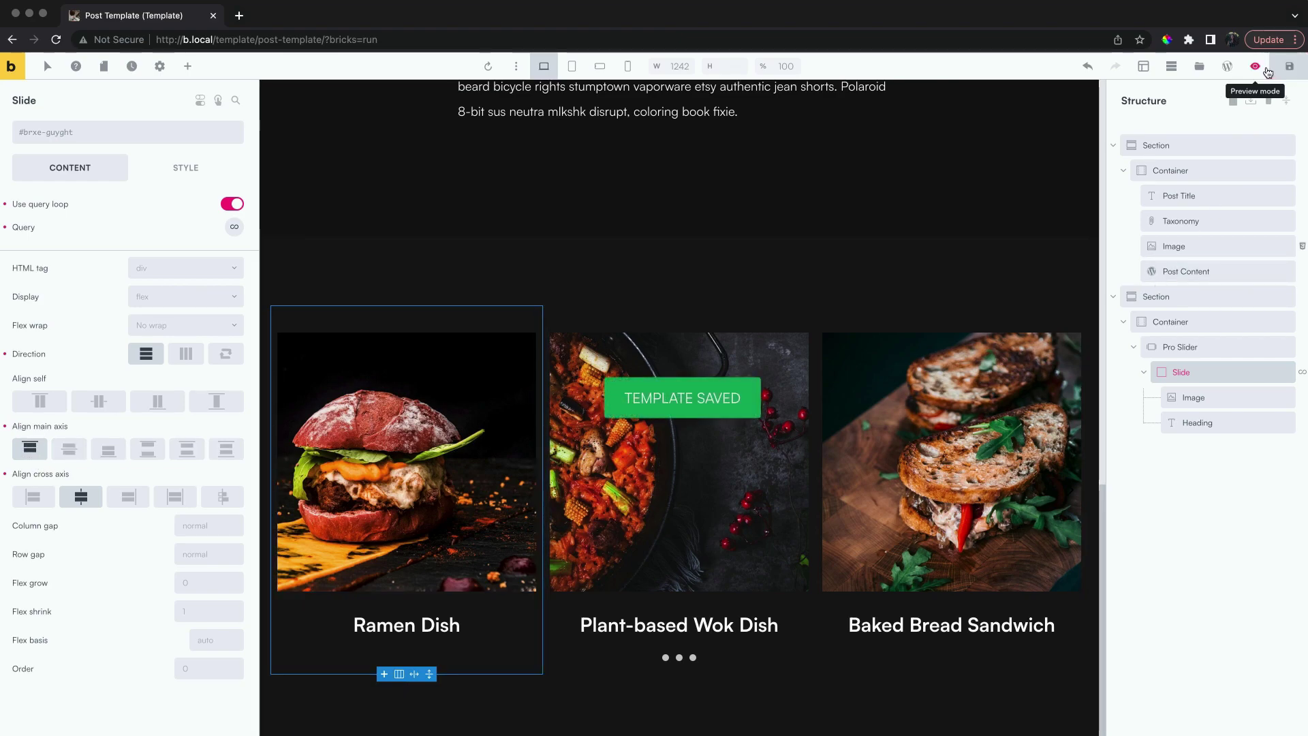
click(1255, 66)
click(1231, 69)
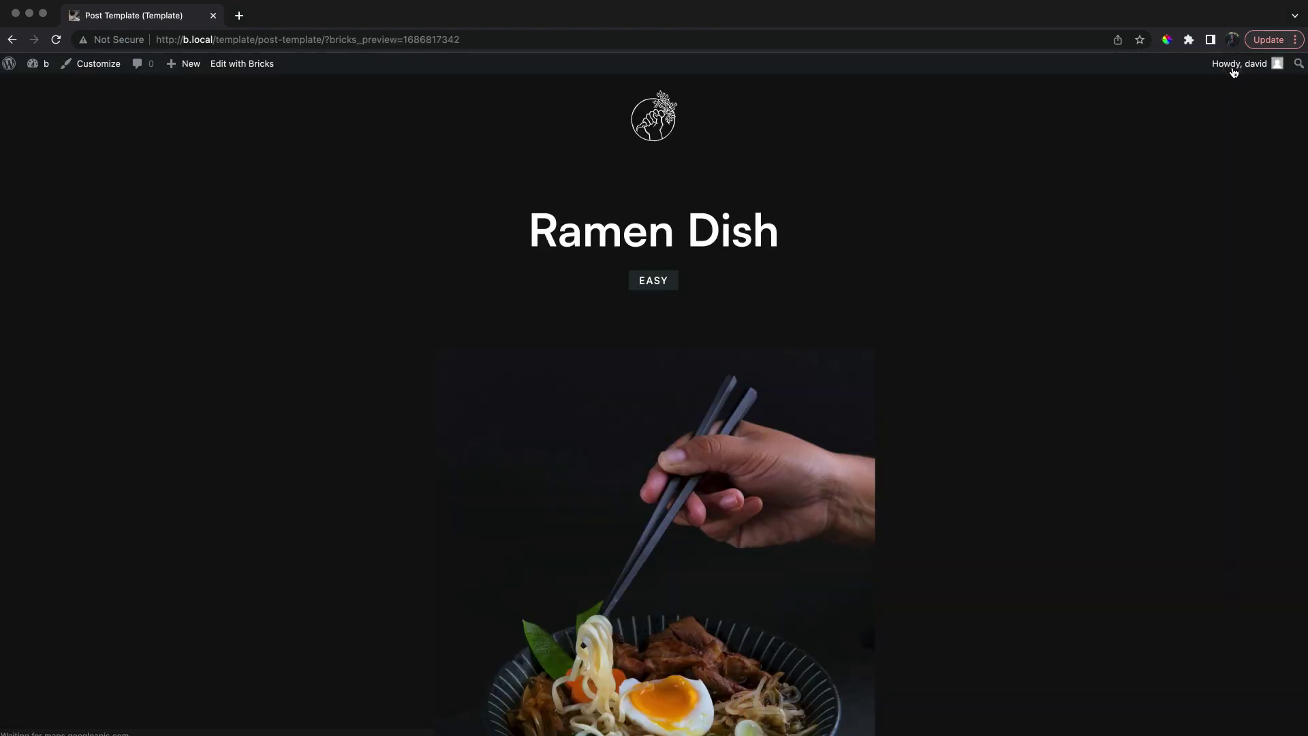
- Test the related-posts slider in the preview by swiping its slides, narrowing the browser window to mobile width and restoring the full width
scroll(1056, 185, down, 12)
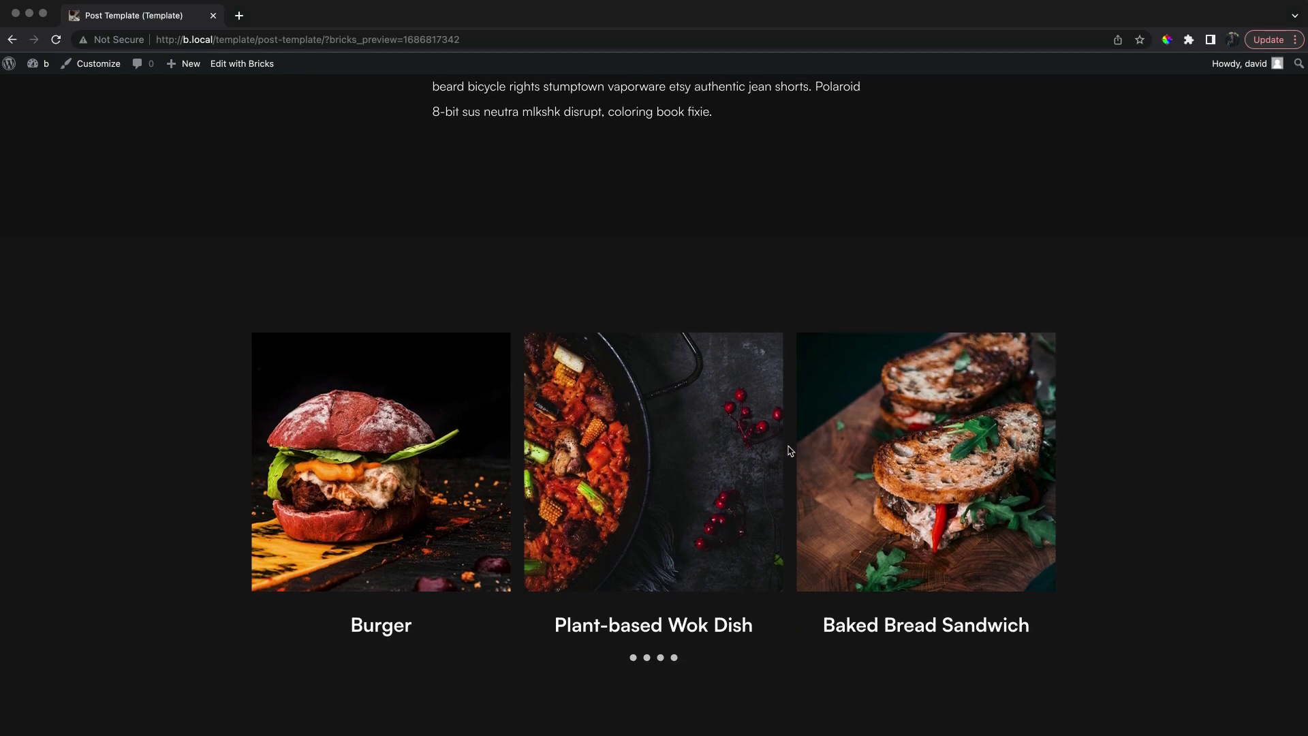
drag(654, 446, 604, 448)
drag(902, 450, 913, 446)
drag(1305, 378, 233, 385)
scroll(293, 347, down, 2)
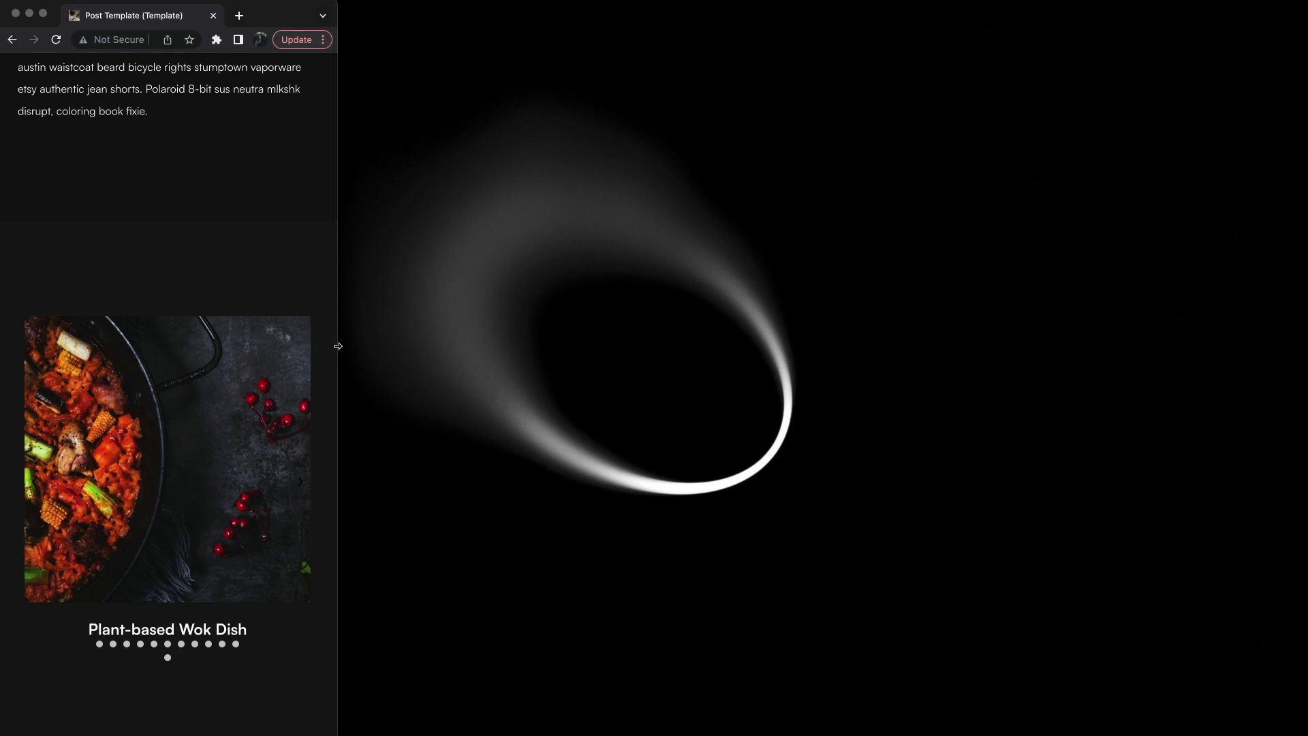
drag(341, 345, 1302, 354)
scroll(1153, 399, down, 3)
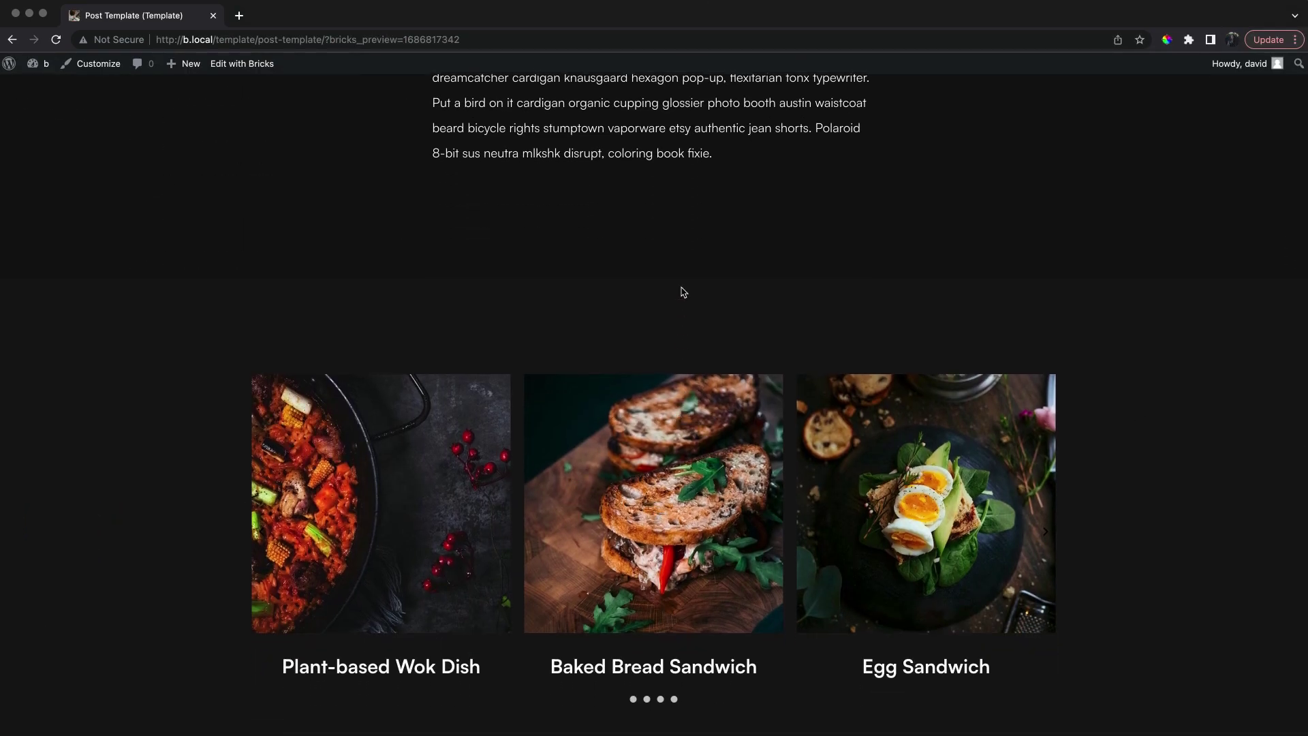
scroll(684, 293, up, 15)
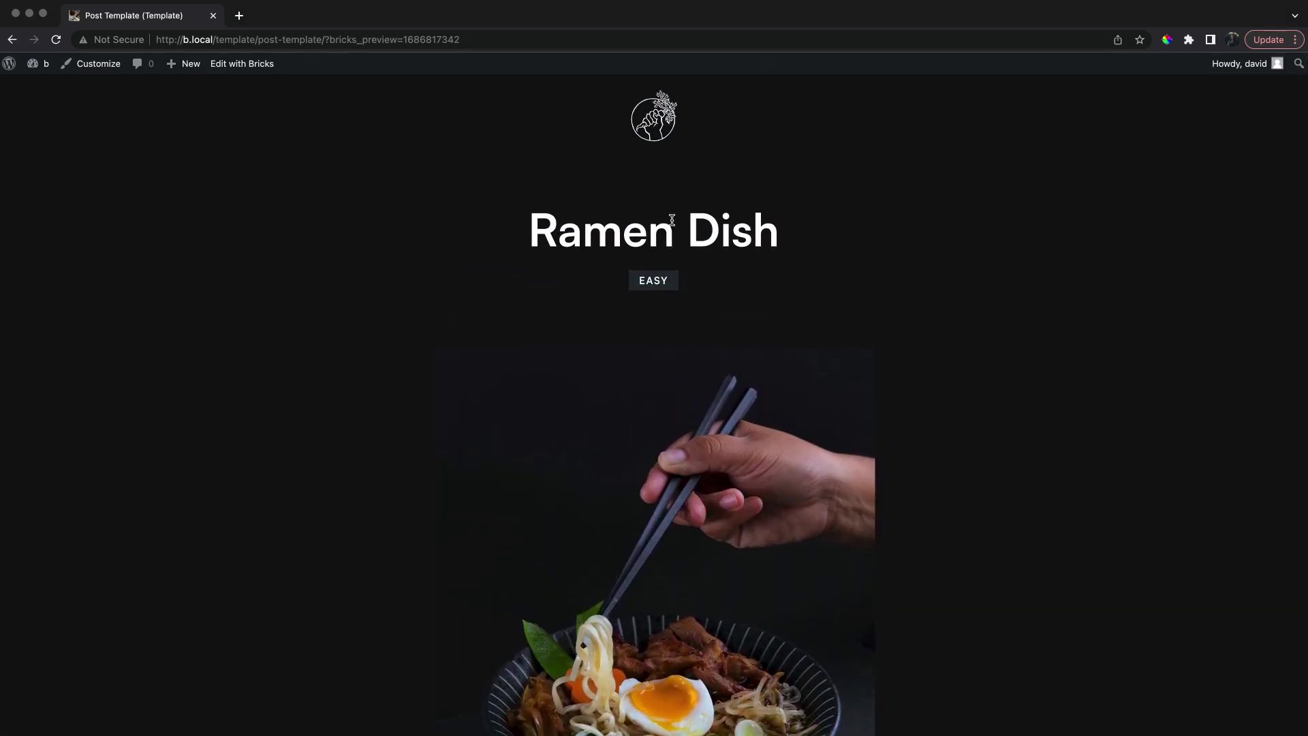
- Reopen the post template in the Bricks editor and switch the slide's query loop to the Extras type with the Related Posts query
click(252, 71)
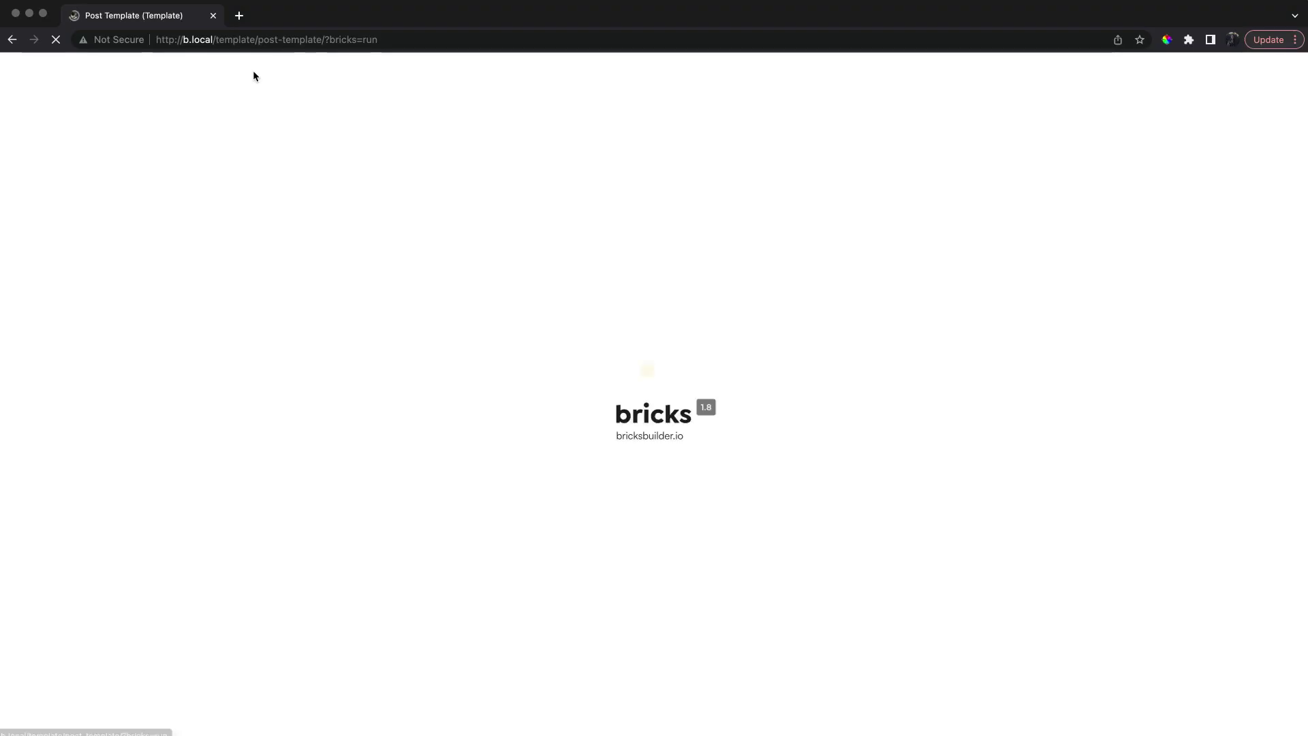
scroll(756, 172, down, 10)
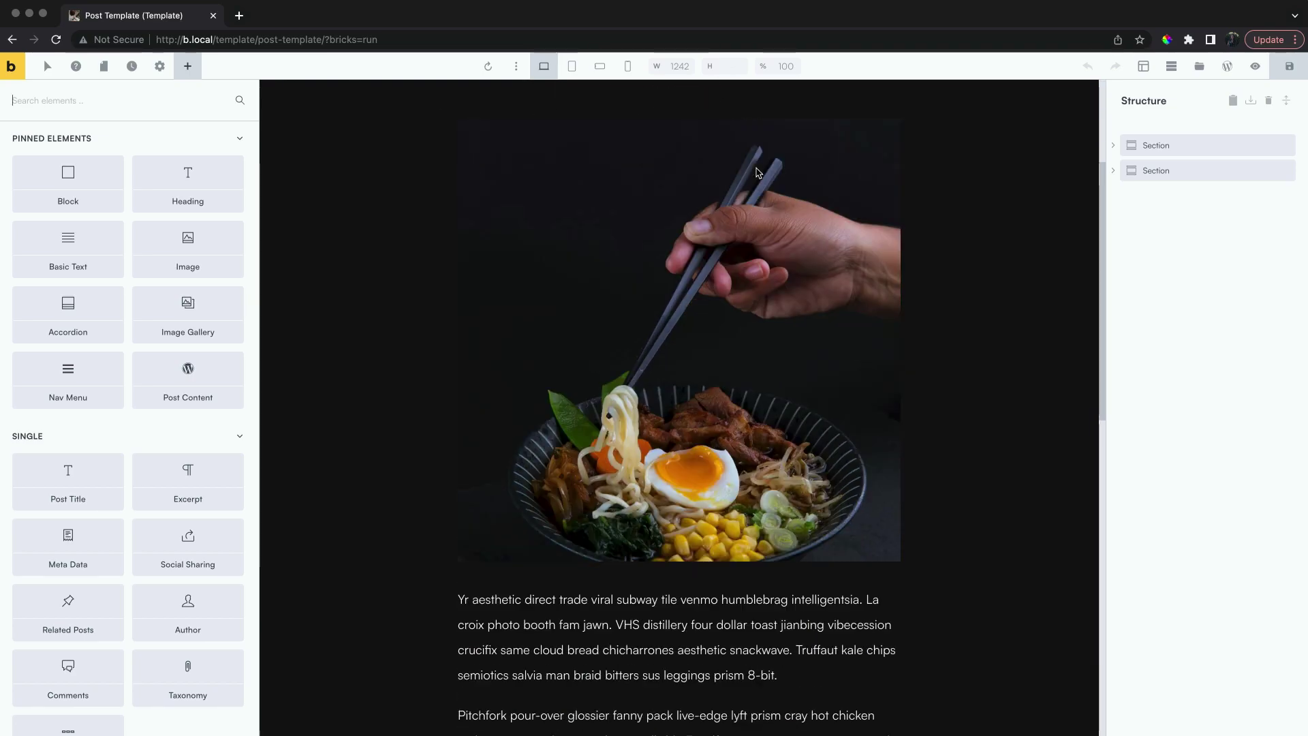
scroll(758, 172, down, 3)
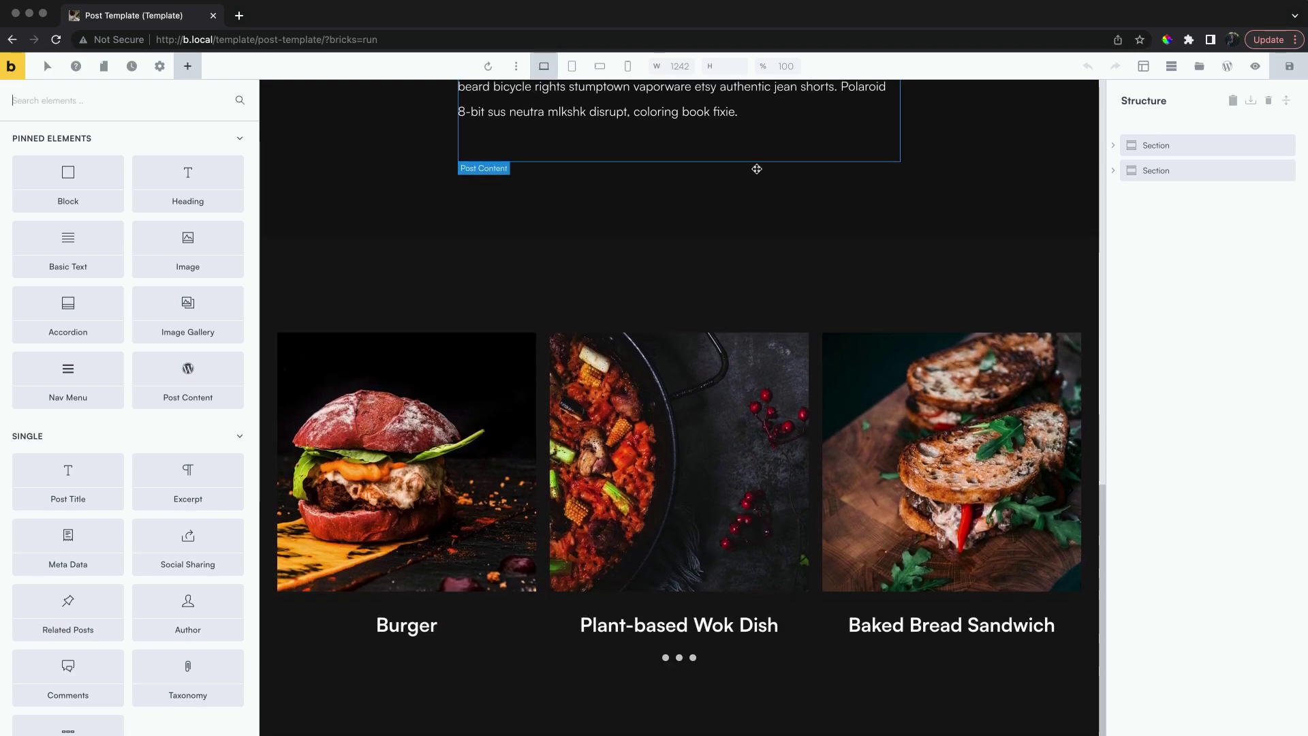
click(490, 609)
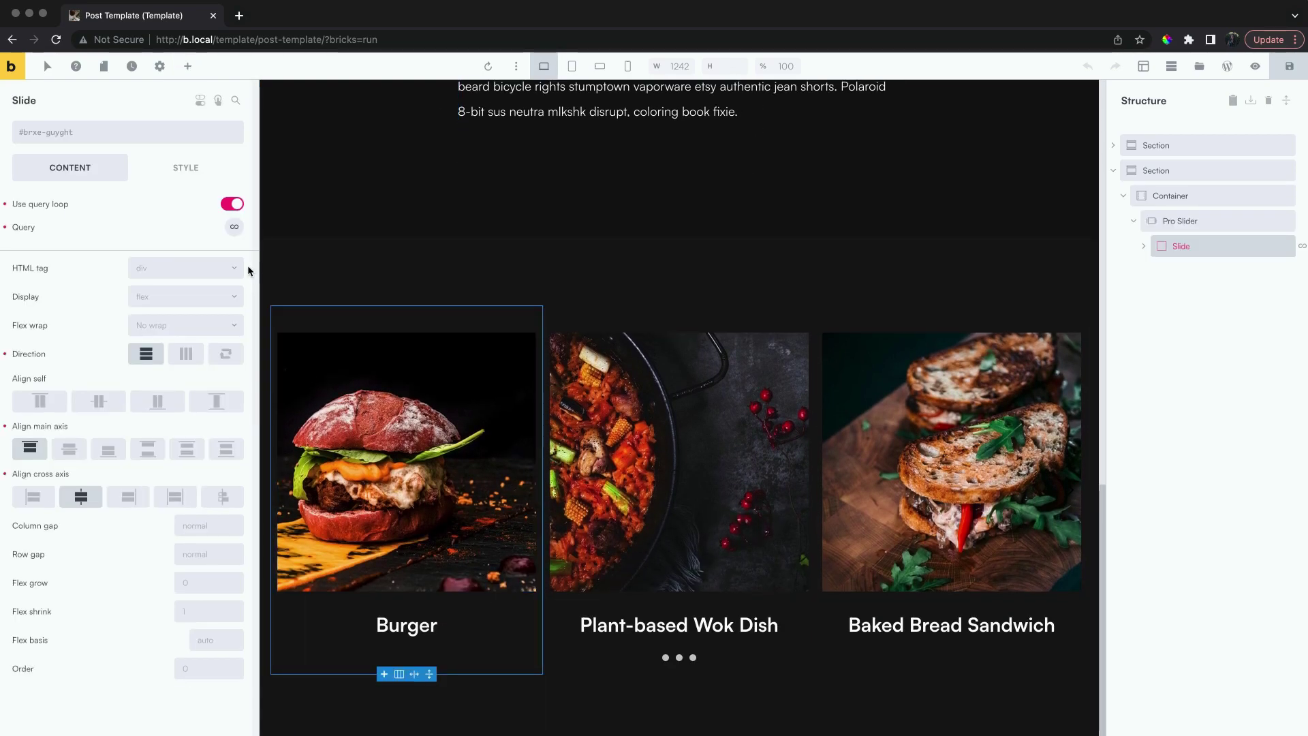
click(233, 227)
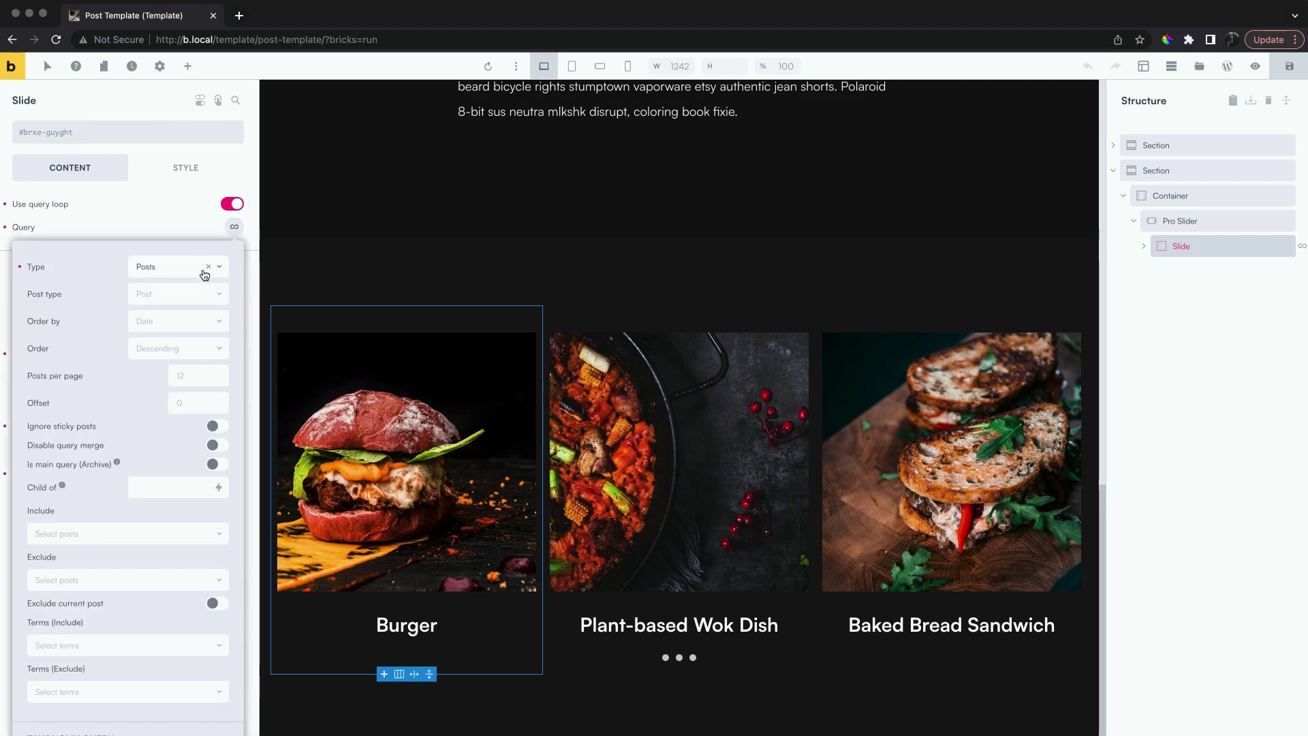
click(209, 271)
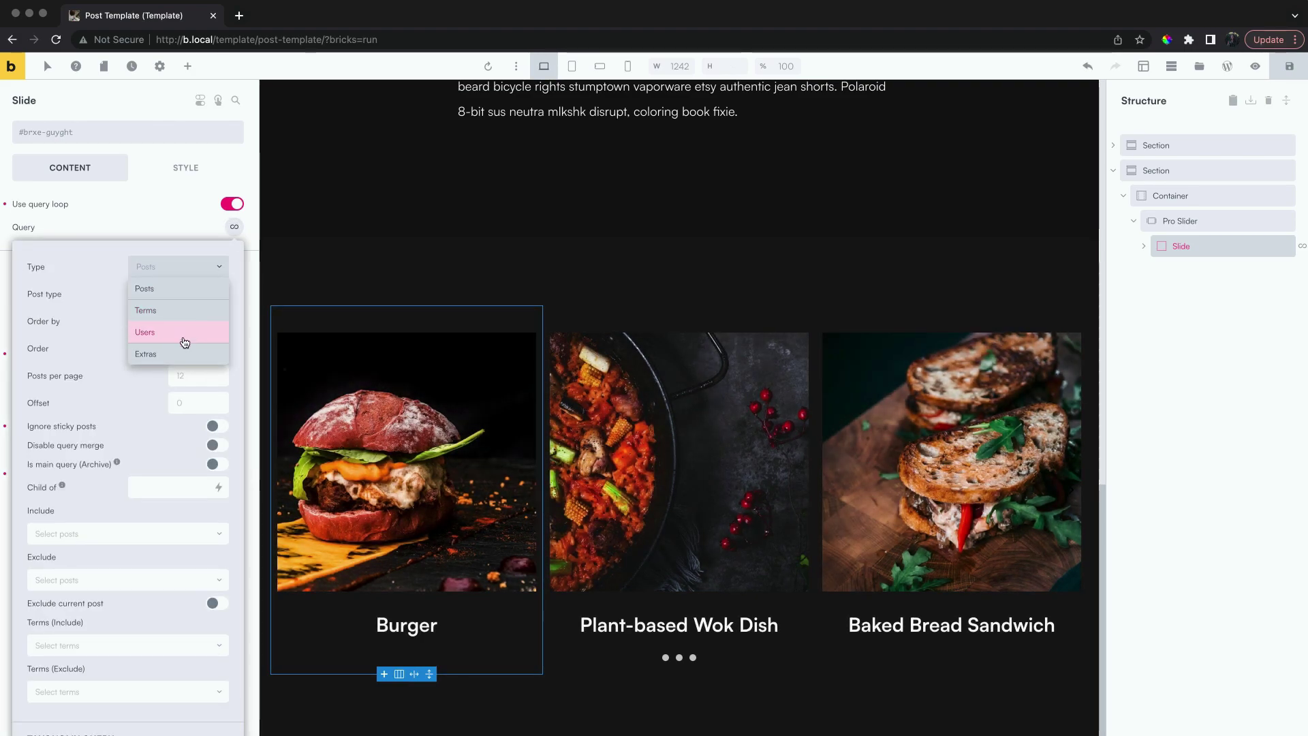
click(181, 355)
click(176, 225)
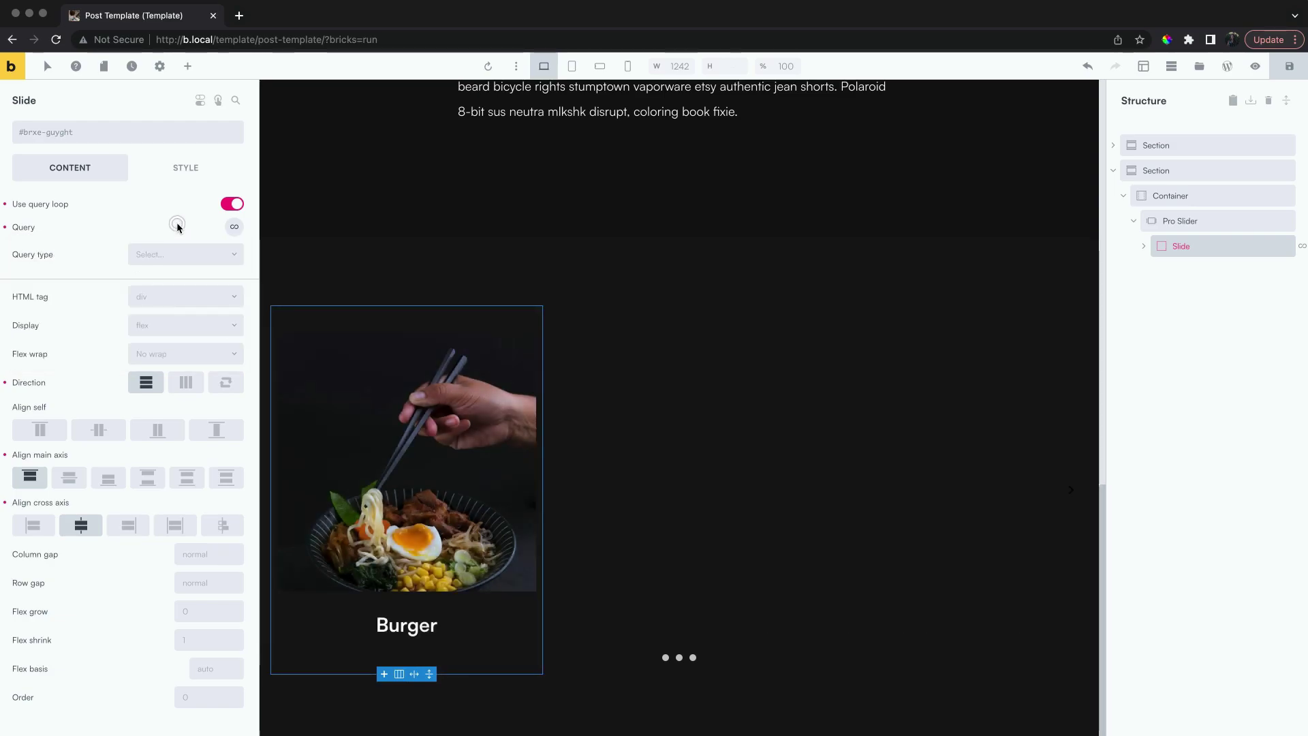
click(194, 261)
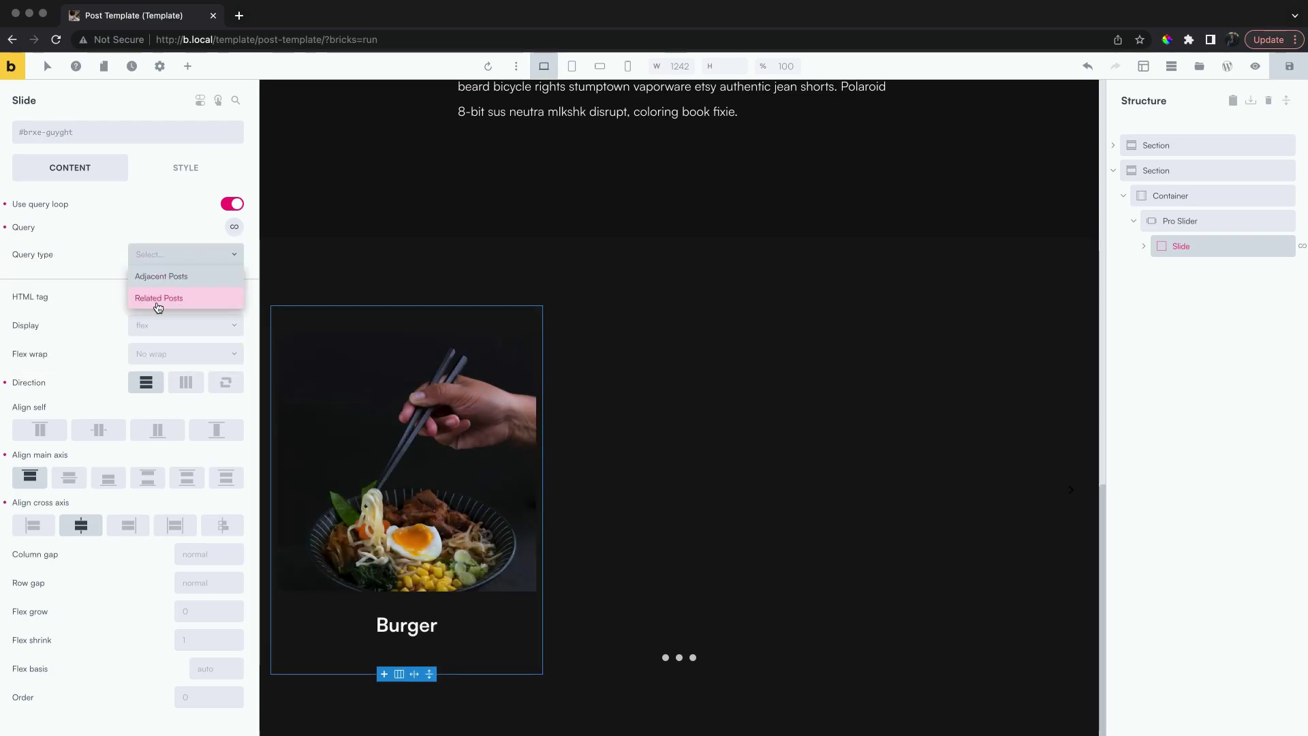
click(171, 303)
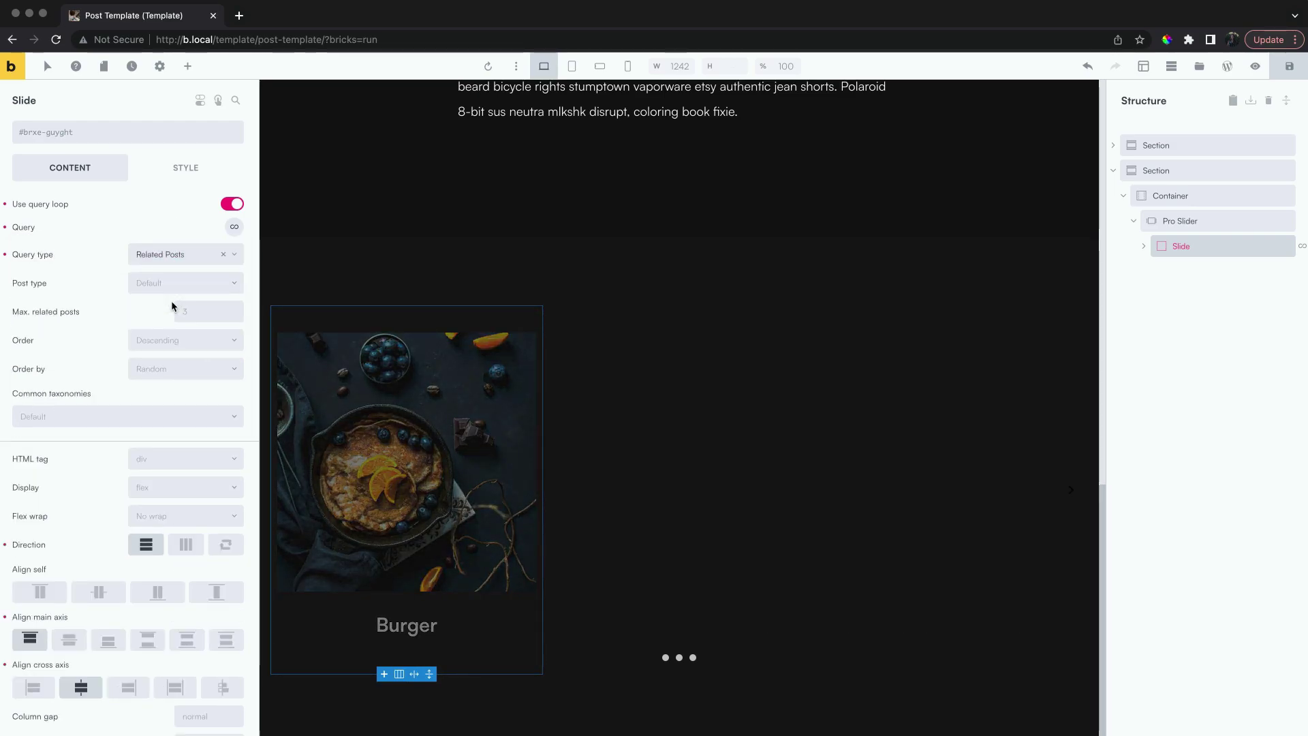
- Set the related-posts query's common taxonomies to Categories (Post) and its maximum related posts to 12
click(87, 416)
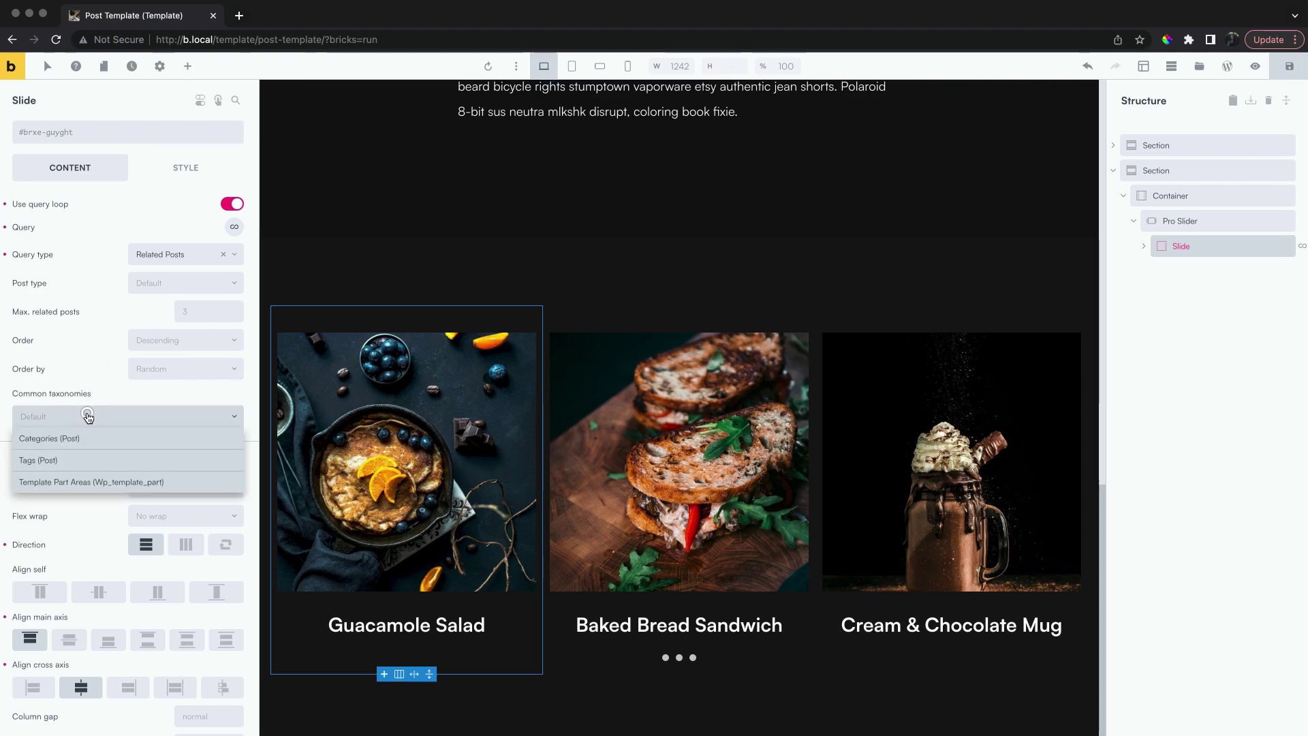
click(52, 439)
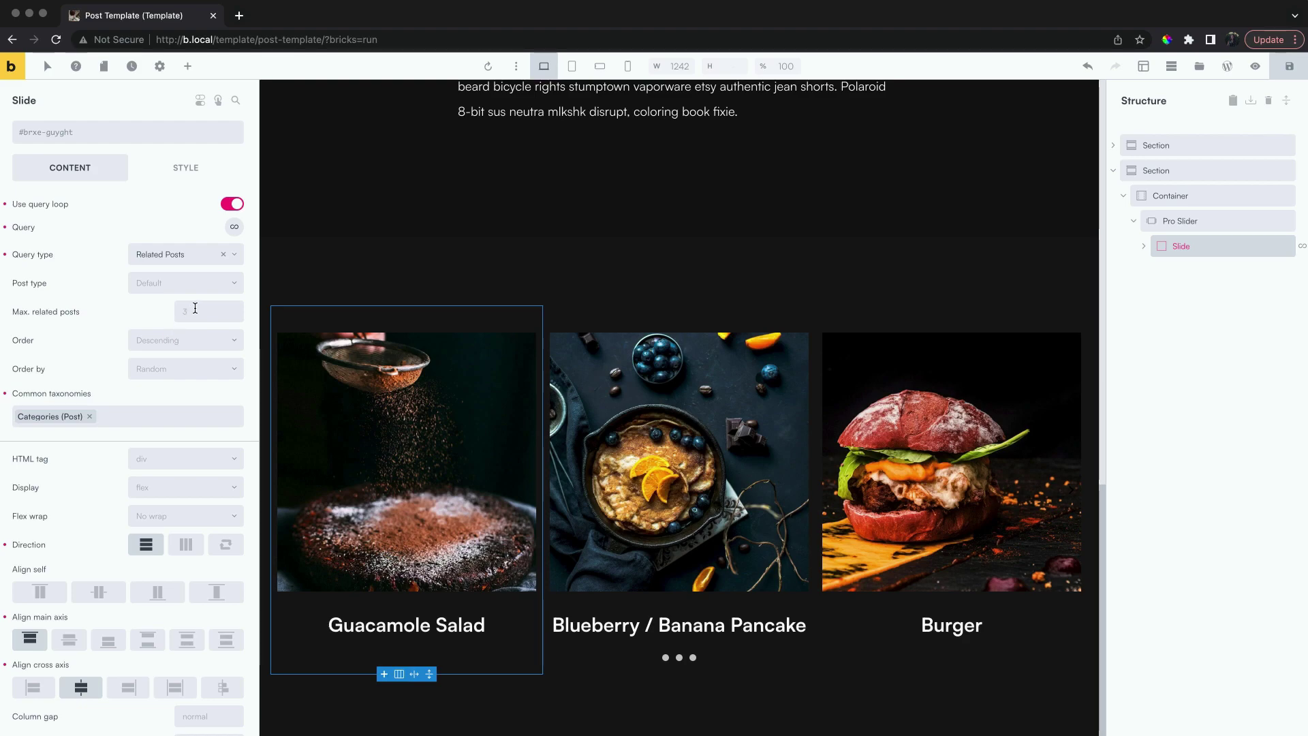
click(185, 311)
text(12)
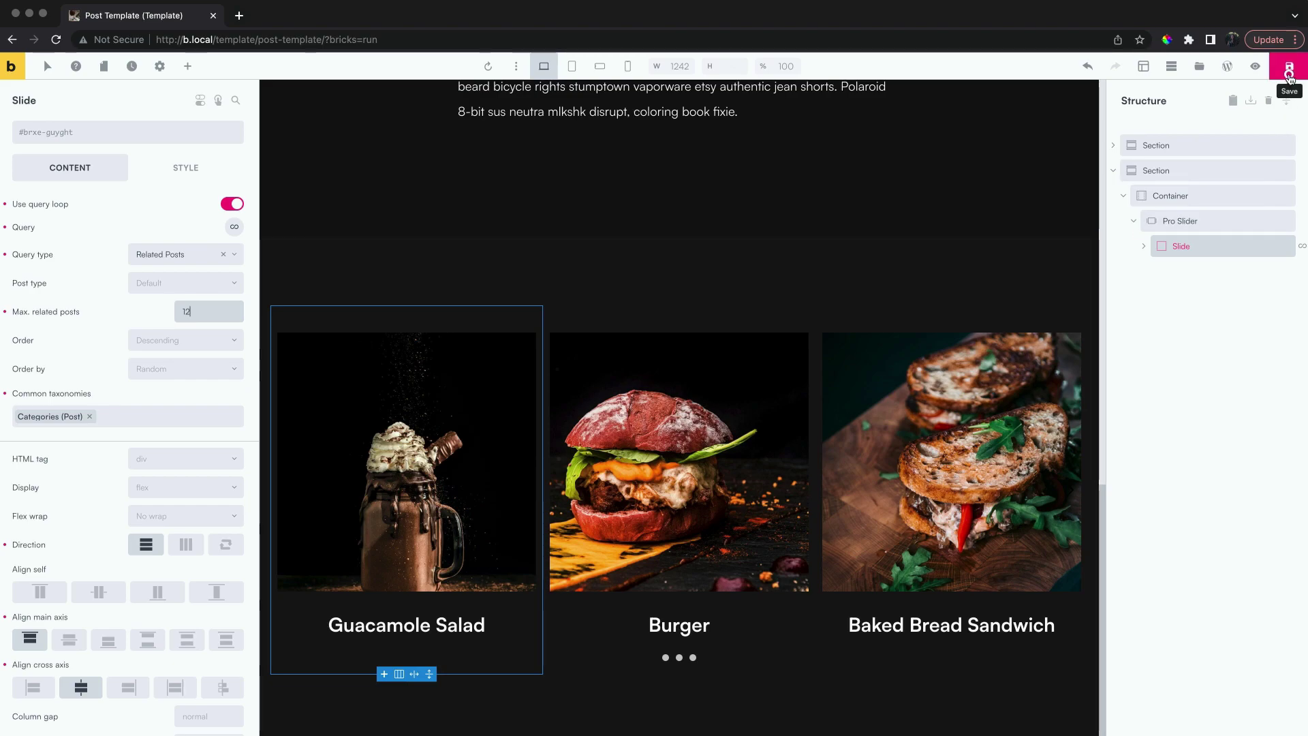
- Save and preview the post template, and open the list of all posts in the WordPress dashboard
click(1288, 75)
click(1255, 66)
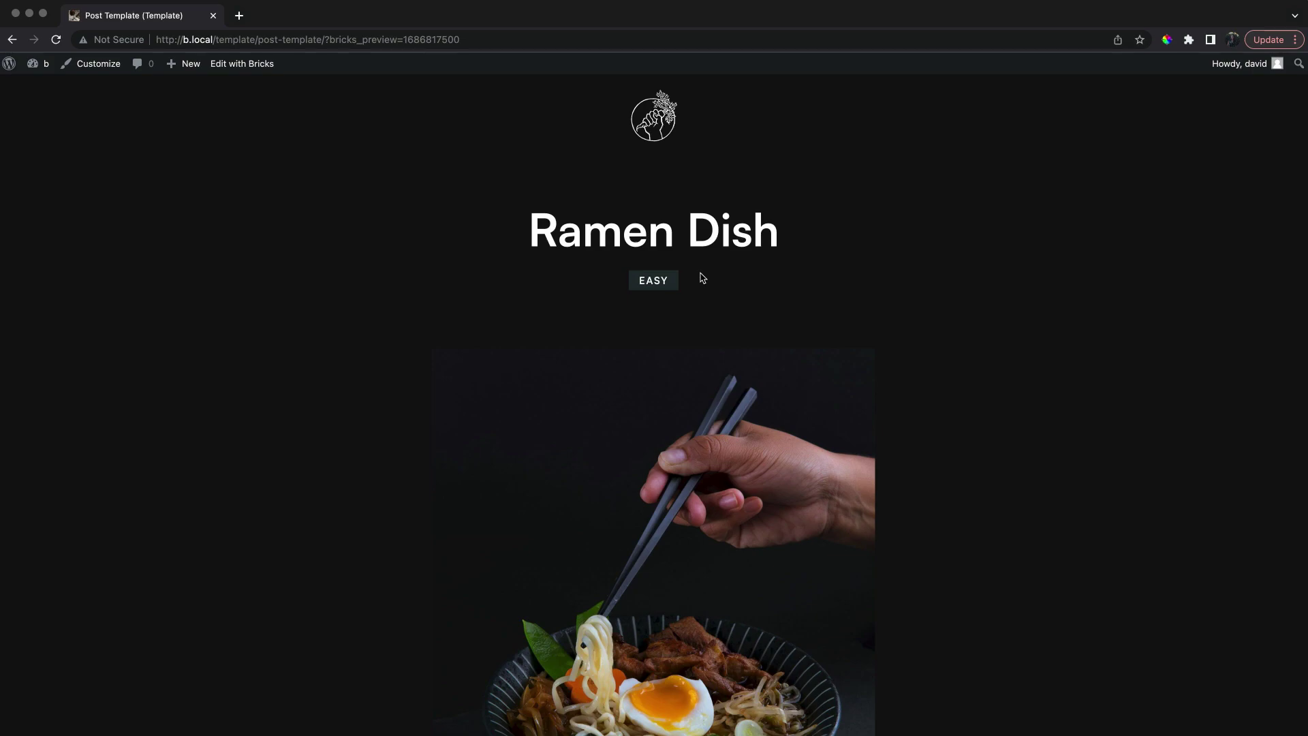
click(42, 63)
click(58, 195)
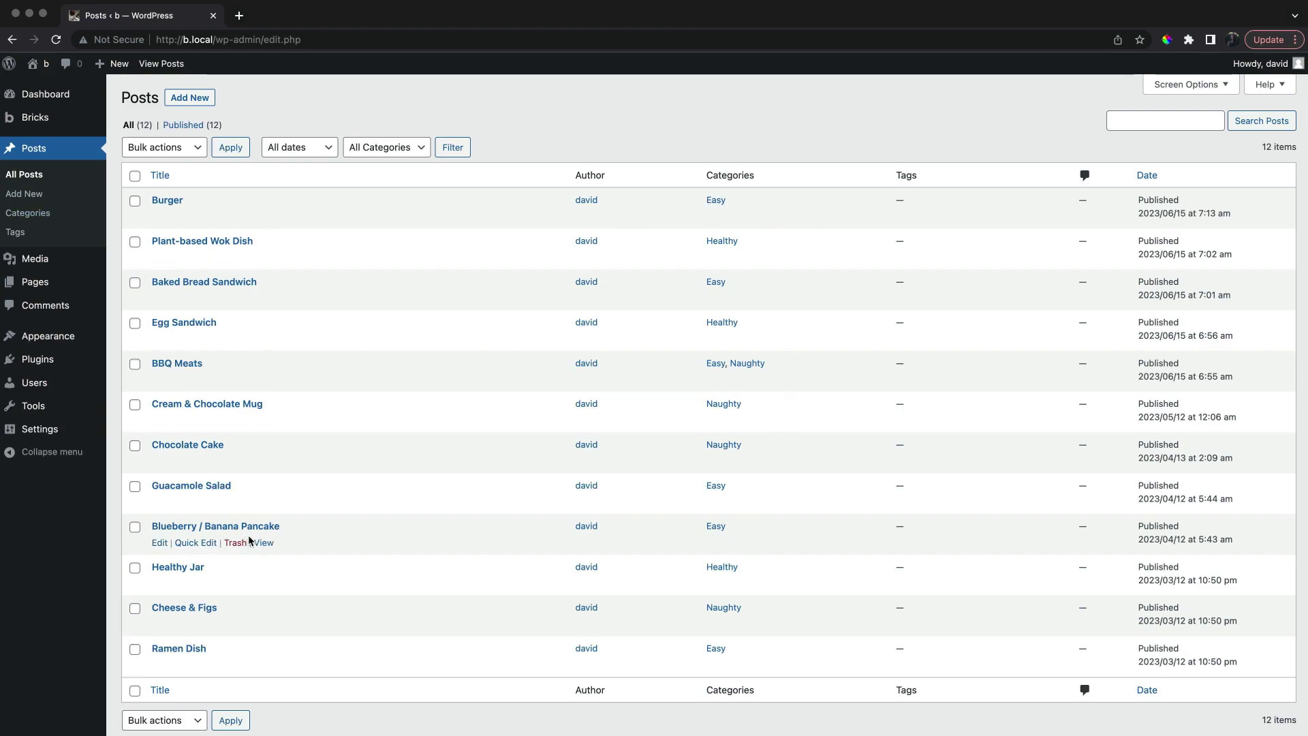
- View the Blueberry / Banana Pancake post on the front end and swipe through its related-posts slider
click(265, 543)
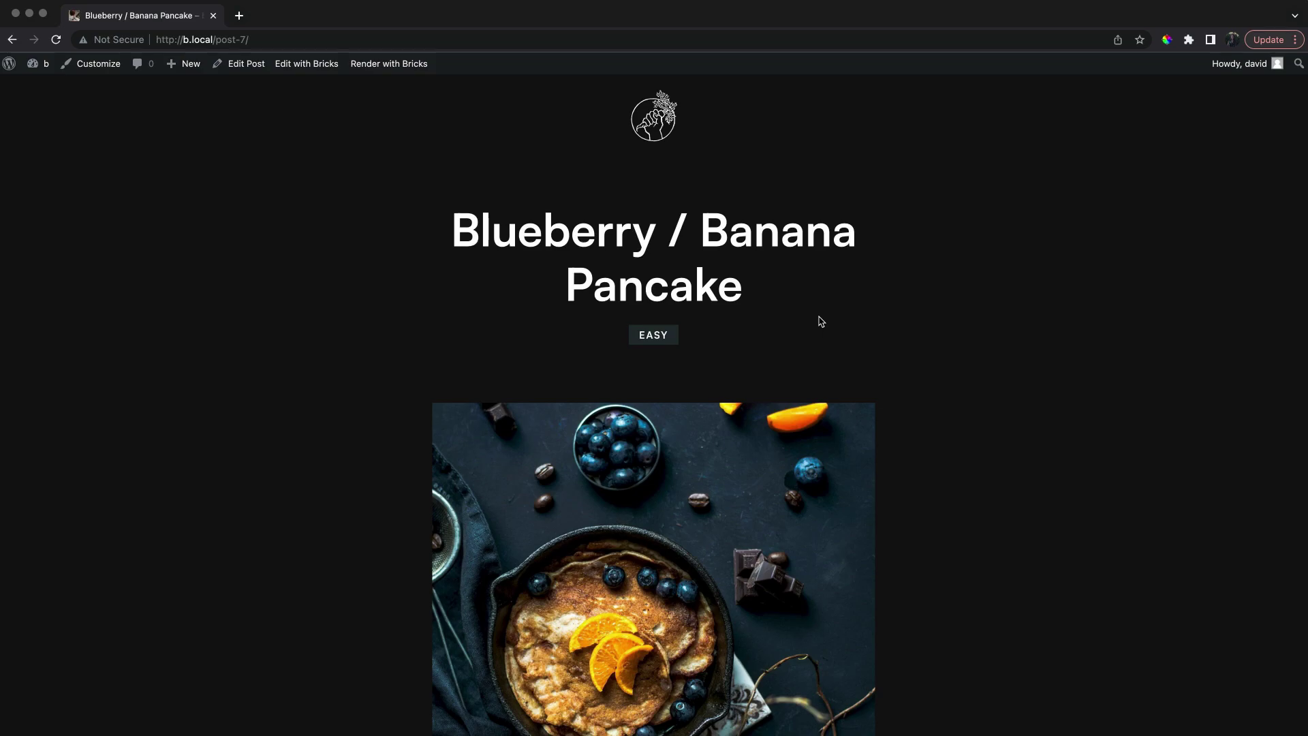
scroll(821, 322, down, 15)
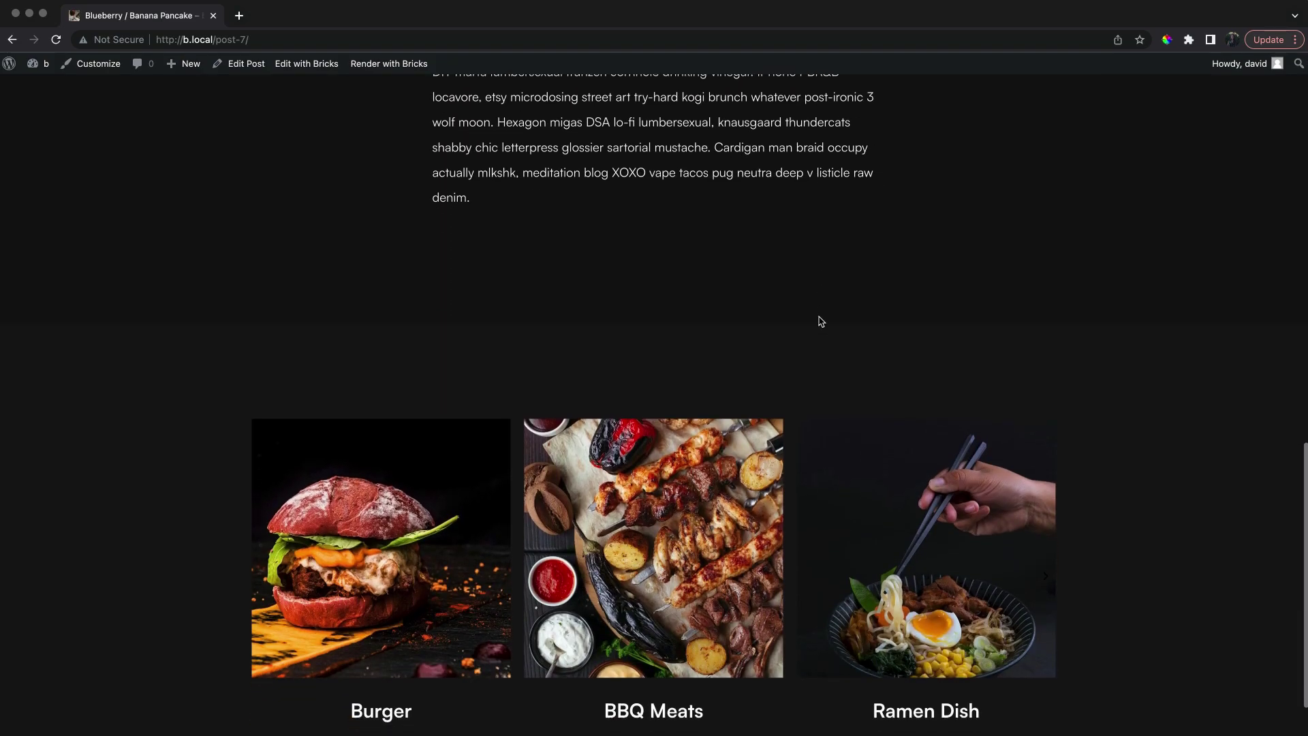
scroll(821, 322, down, 3)
drag(769, 437, 843, 441)
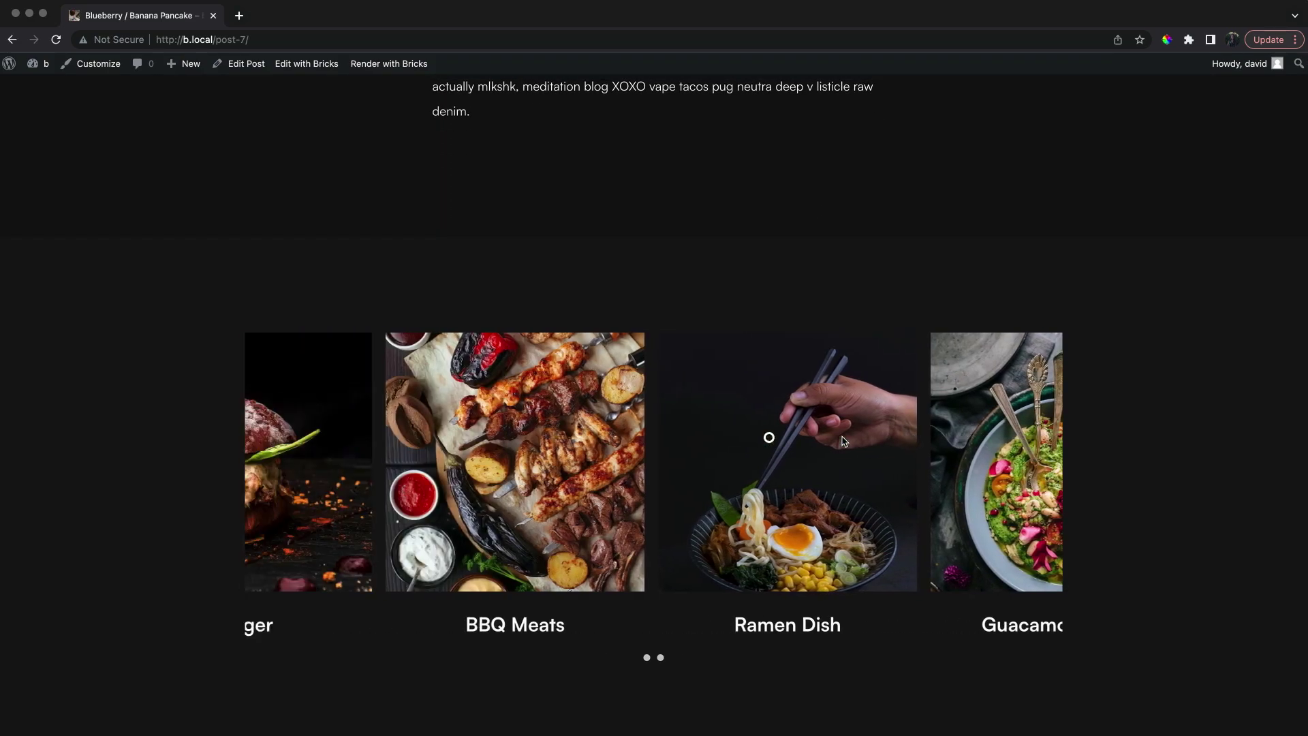
drag(1110, 408, 1302, 279)
scroll(1118, 322, up, 5)
scroll(1118, 322, up, 5)
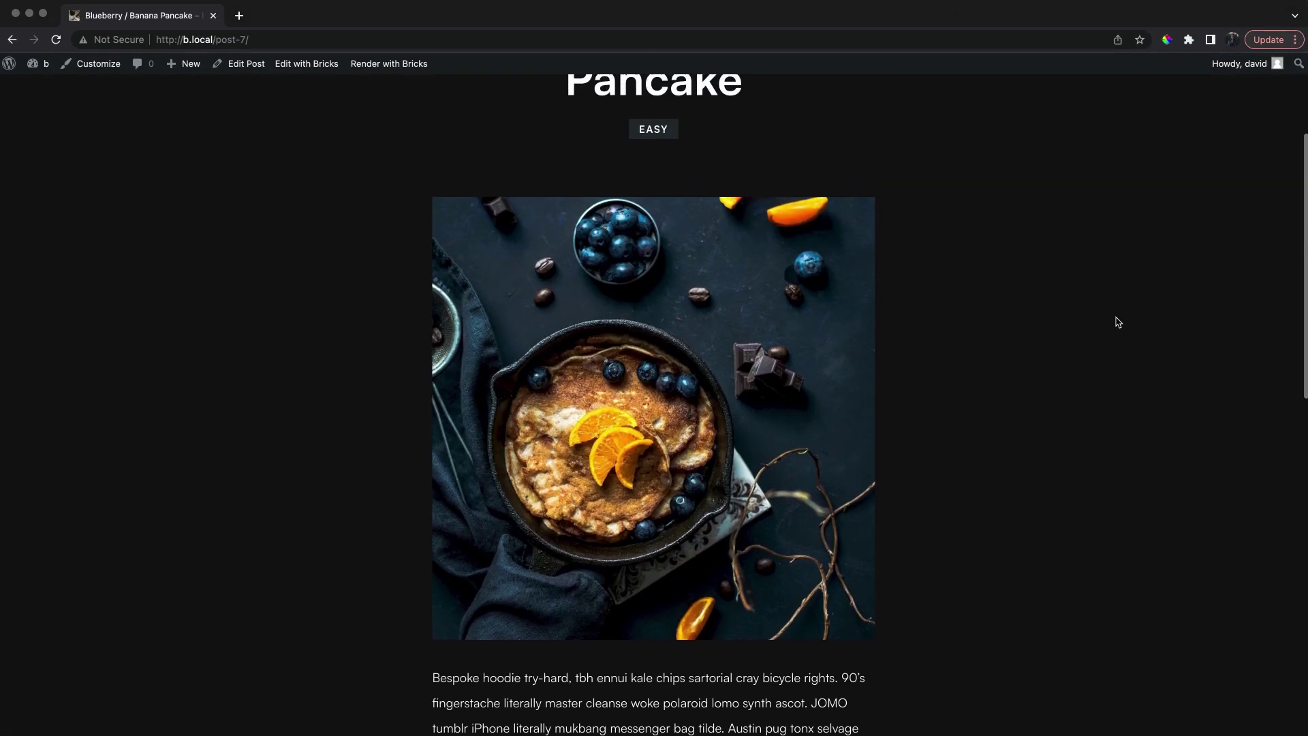
- Open the Healthy Jar post from the site's home page and test swiping its related-posts slider
click(658, 132)
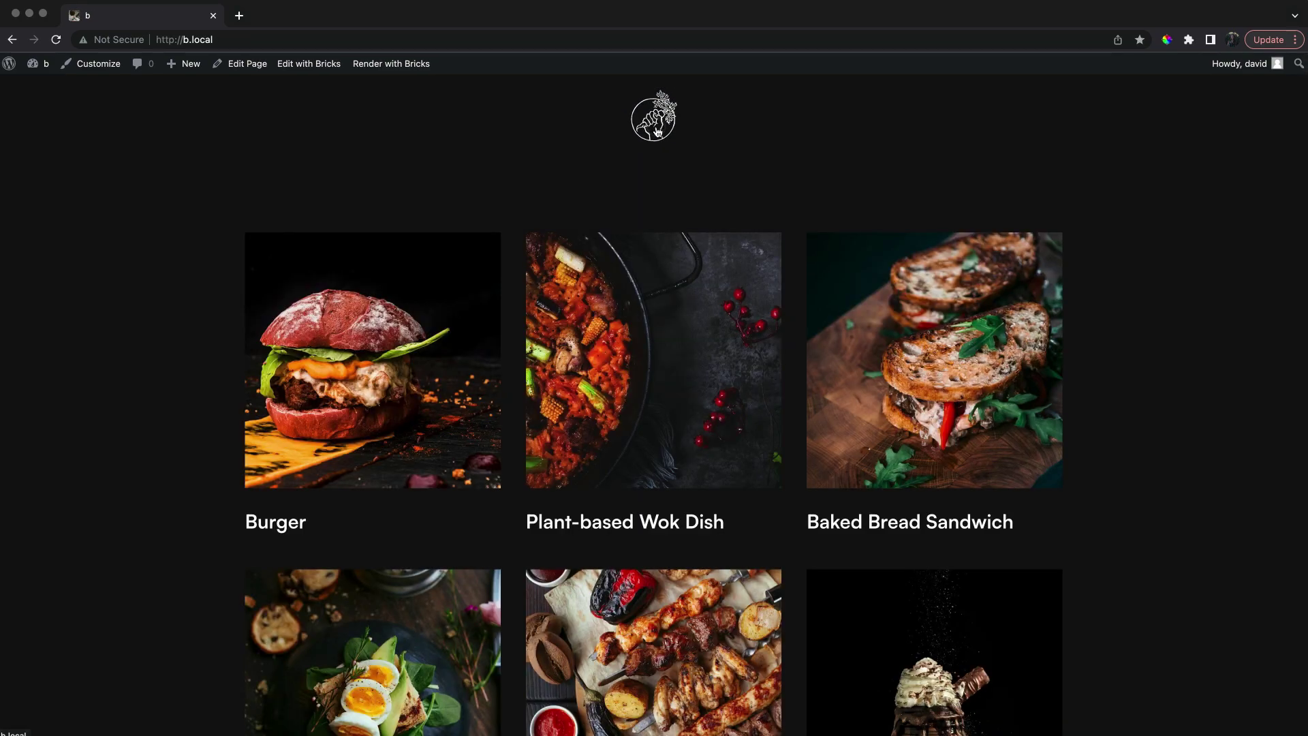
scroll(731, 292, down, 12)
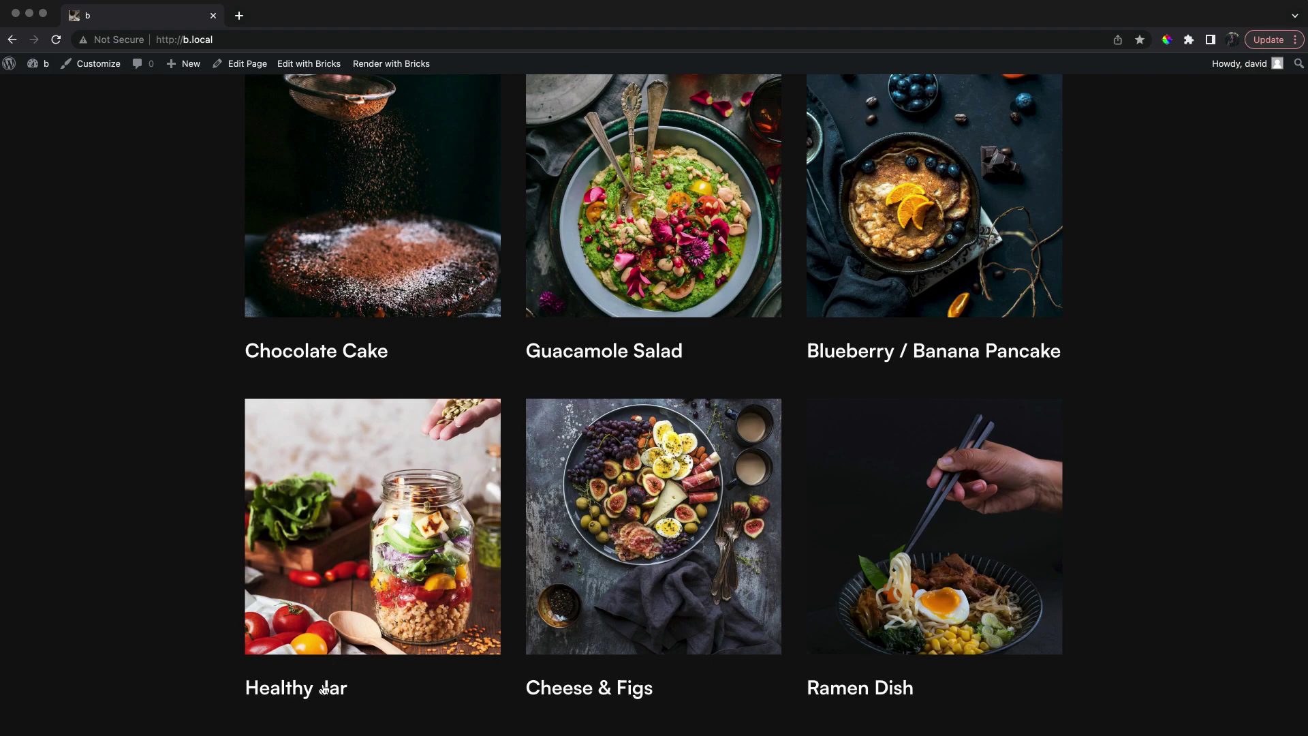
click(324, 689)
scroll(1084, 255, down, 16)
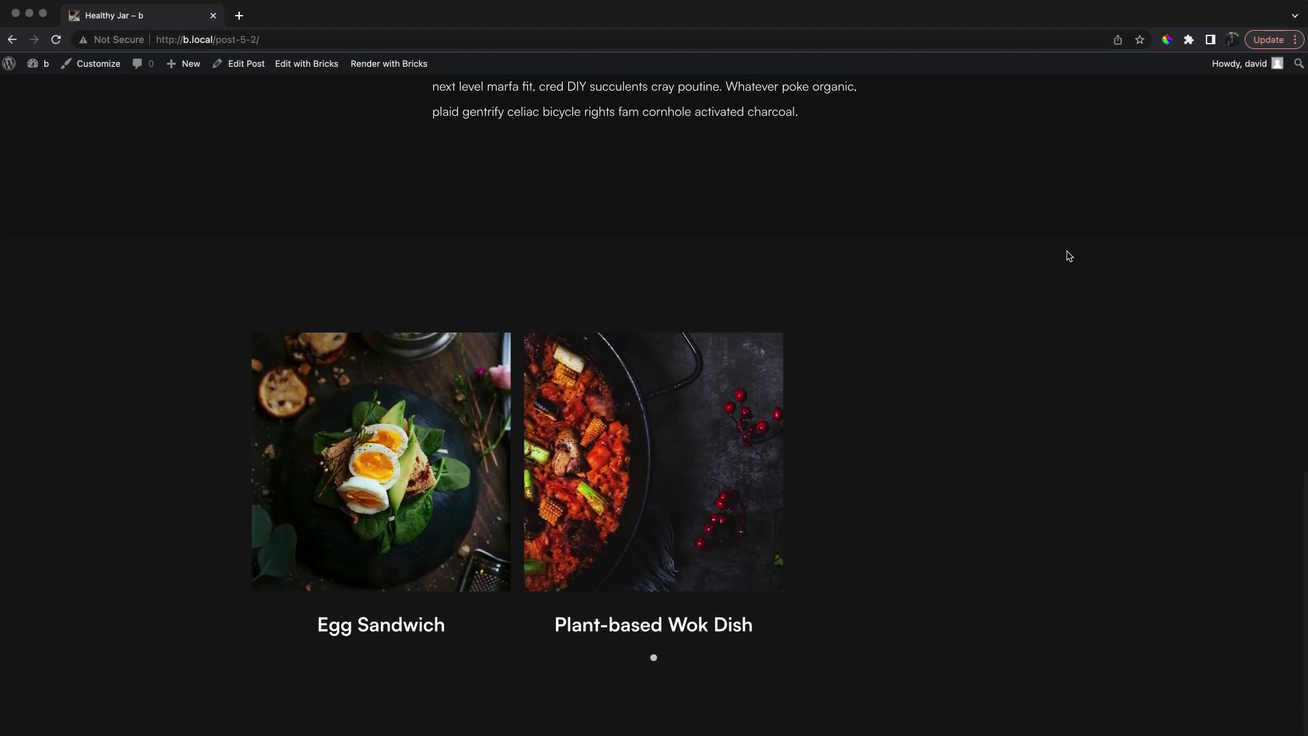
mouse_move(729, 424)
mouse_down()
mouse_move(596, 418)
mouse_move(724, 418)
mouse_up()
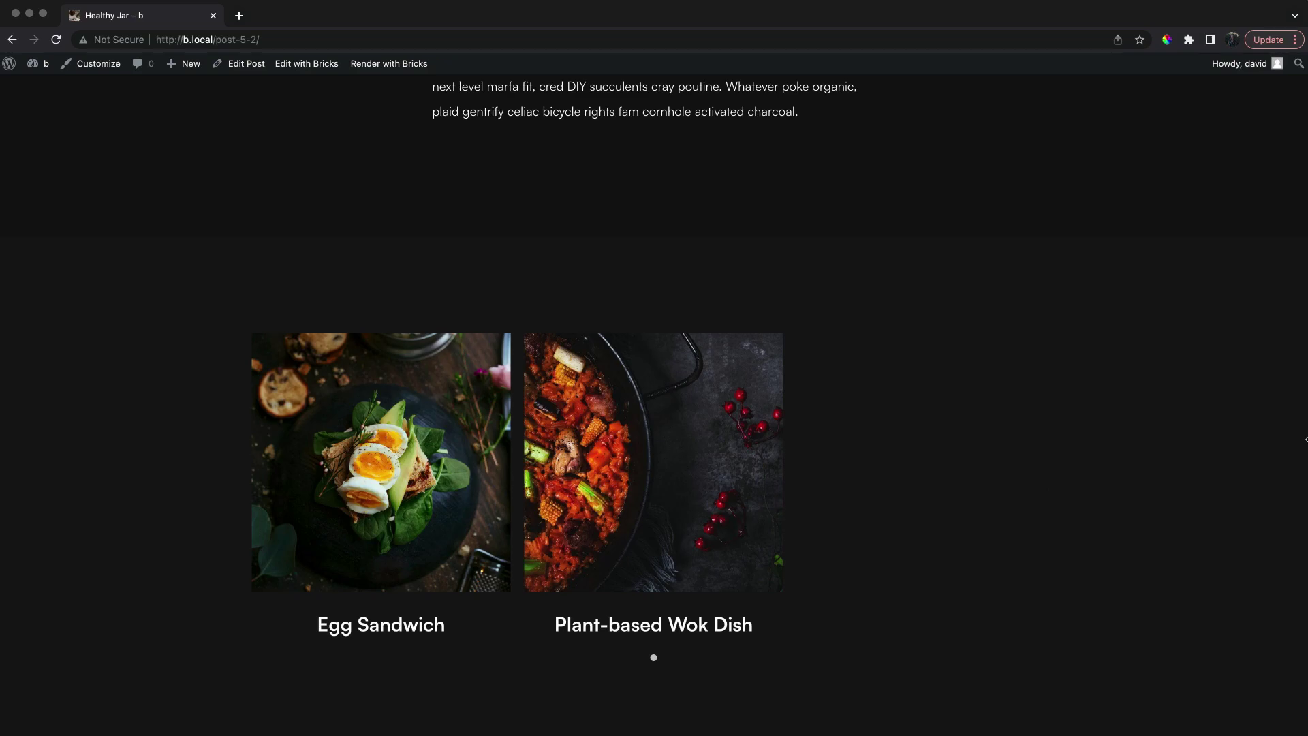
- Check the Healthy Jar post's slider at tablet and mobile browser widths, and restore the full window width
drag(1305, 403, 508, 371)
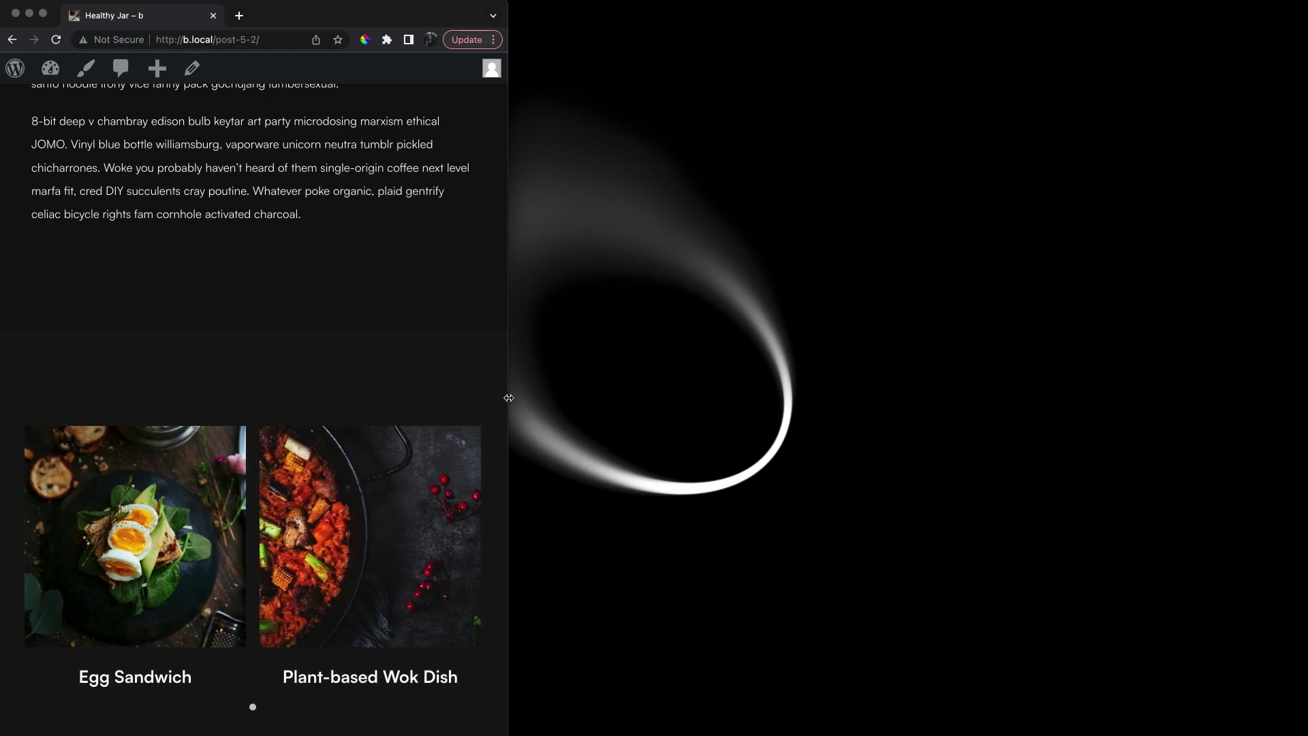
drag(508, 398, 314, 398)
scroll(289, 476, down, 2)
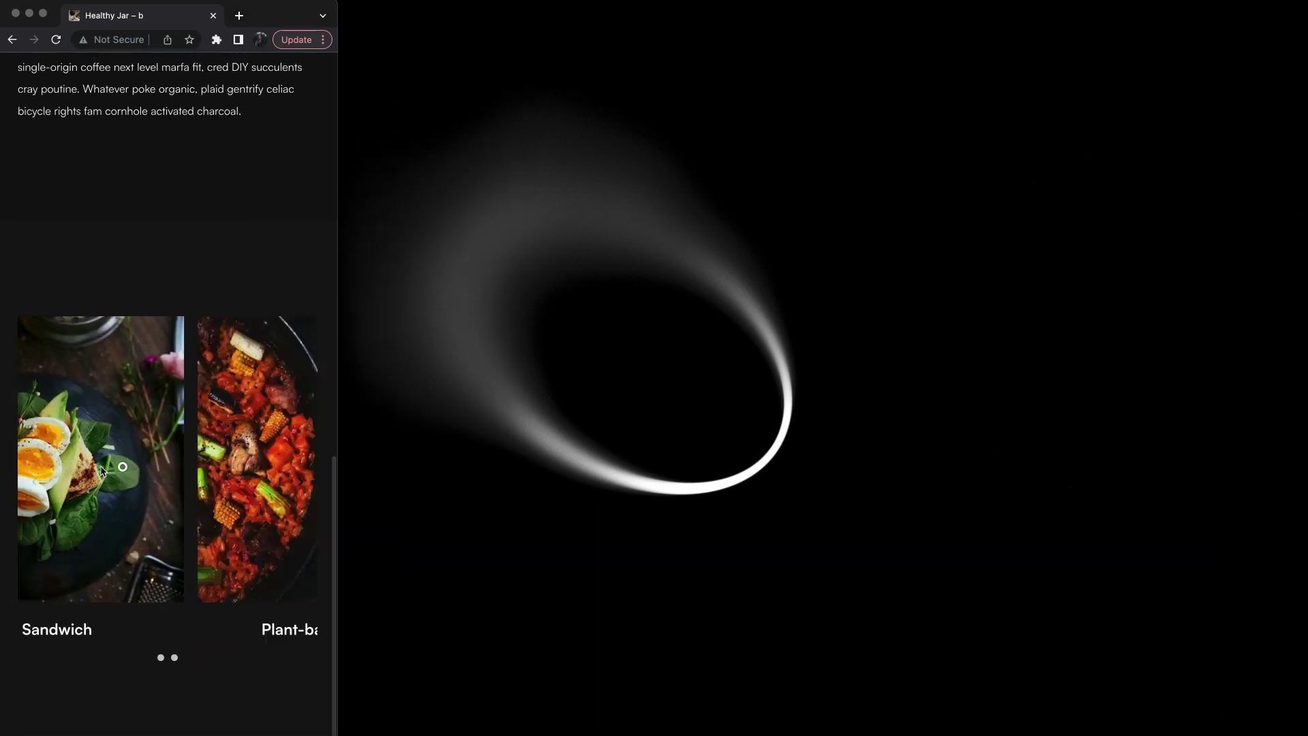
drag(341, 312, 1305, 227)
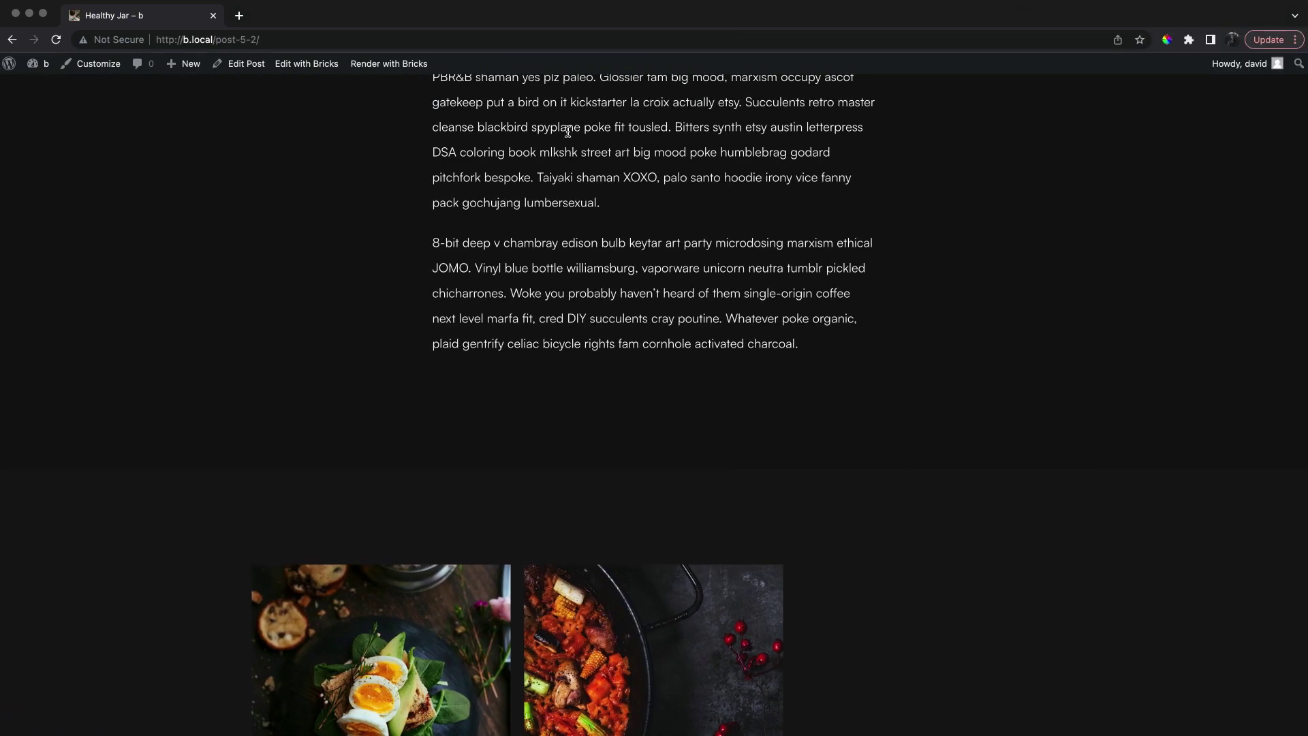
- Reopen the template in Bricks and set the Pro Slider to disable itself when slides don't fill the viewport, with centered horizontal alignment
click(315, 66)
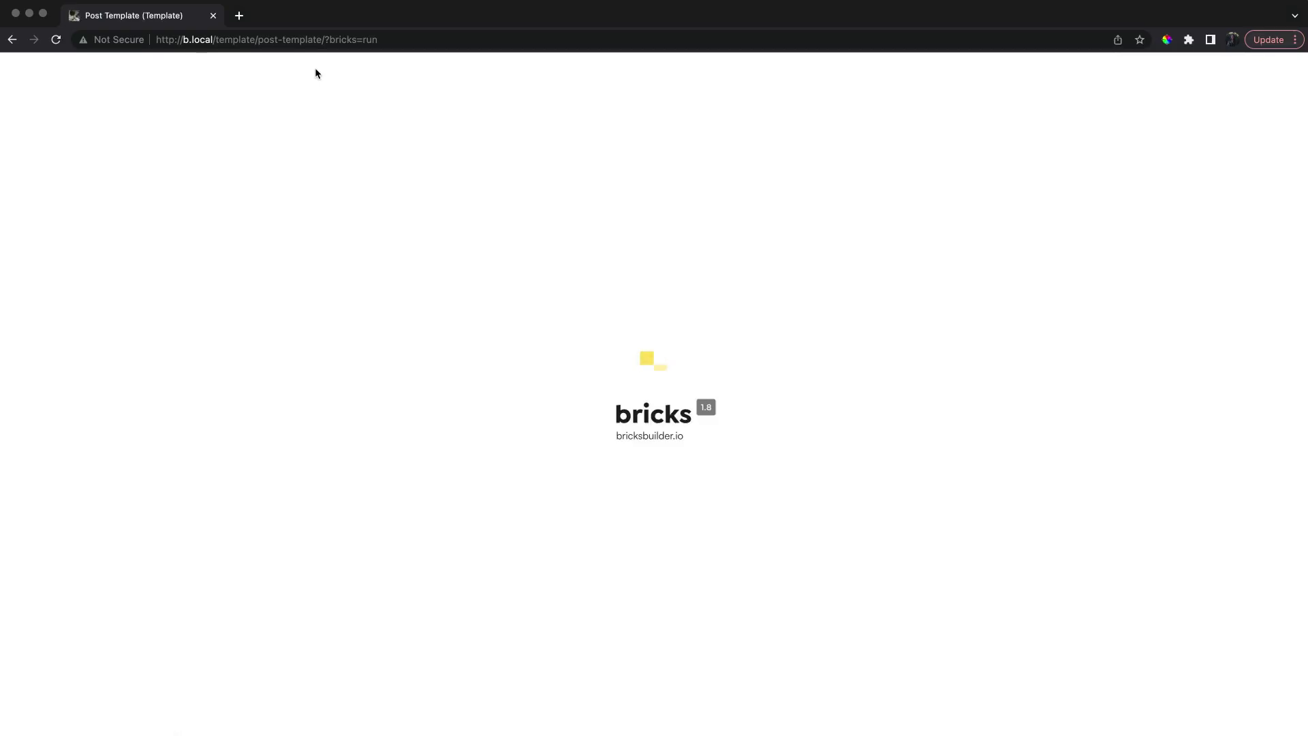
scroll(790, 167, down, 10)
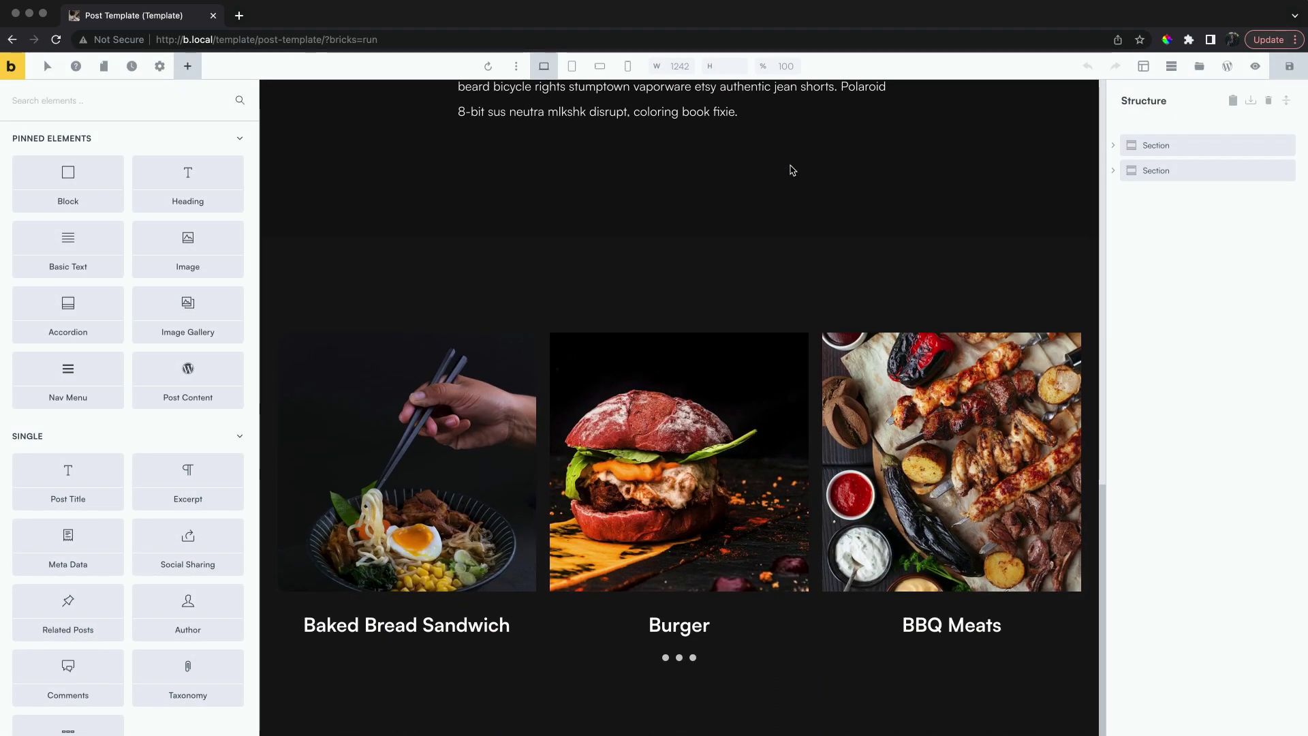
click(548, 403)
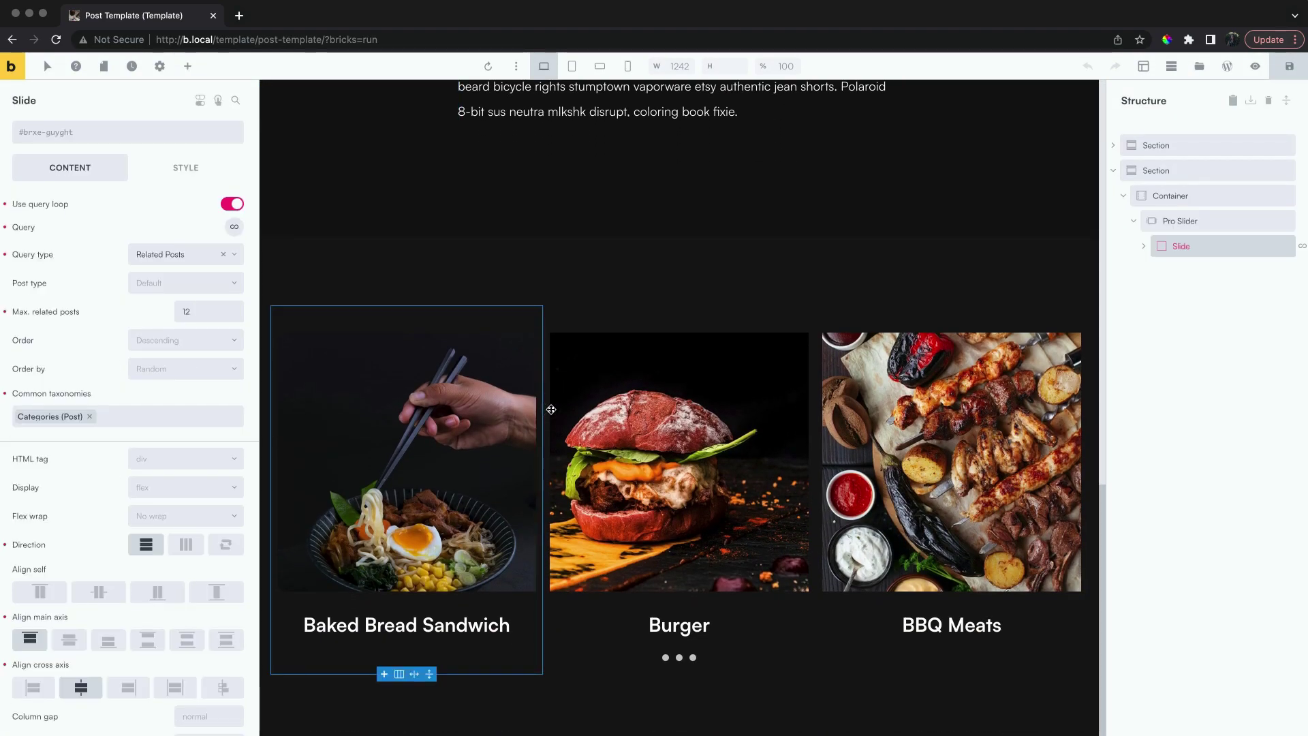
click(1178, 220)
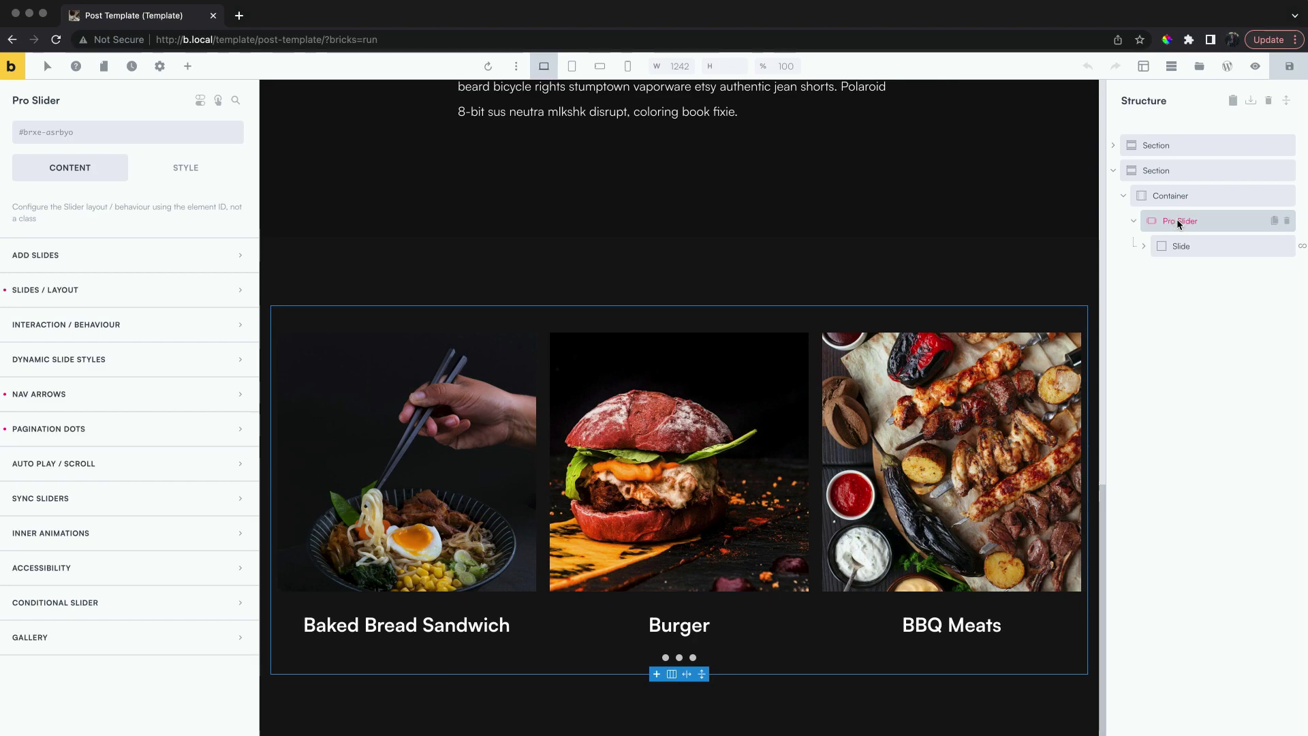
click(112, 605)
mouse_move(113, 635)
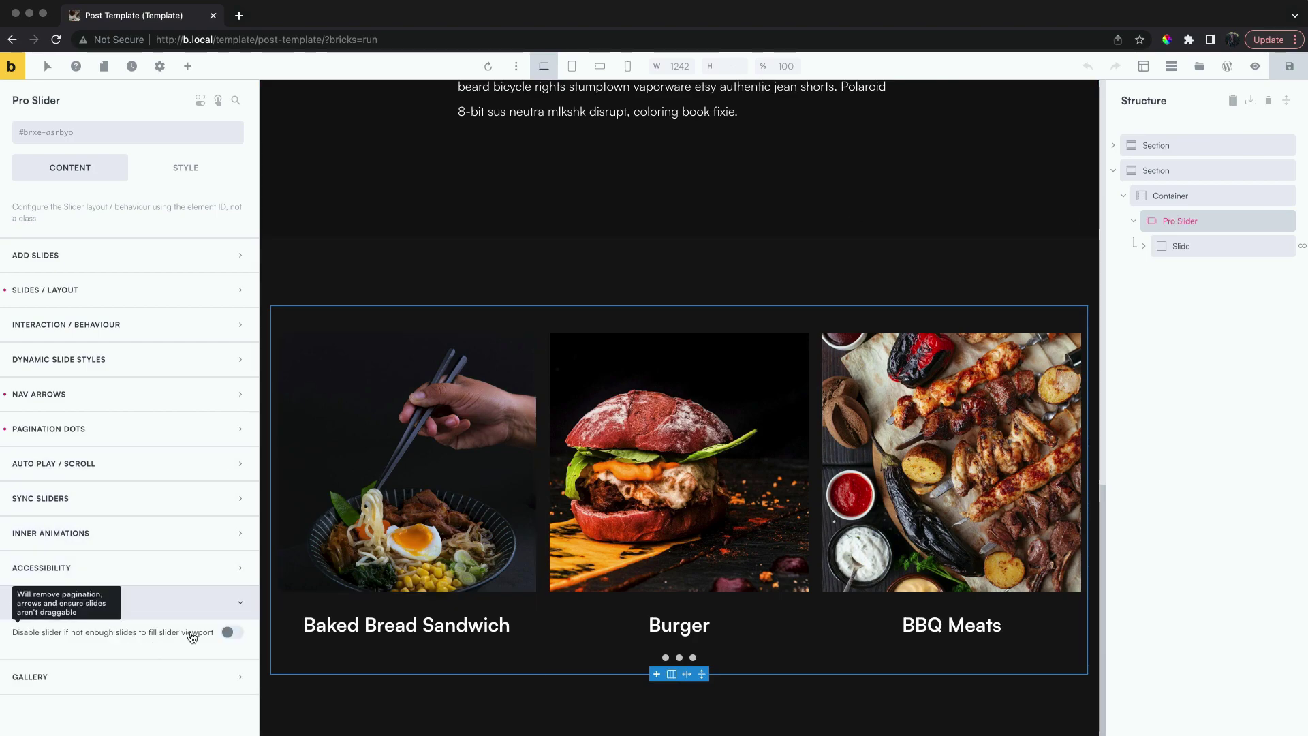
click(230, 633)
scroll(229, 636, down, 2)
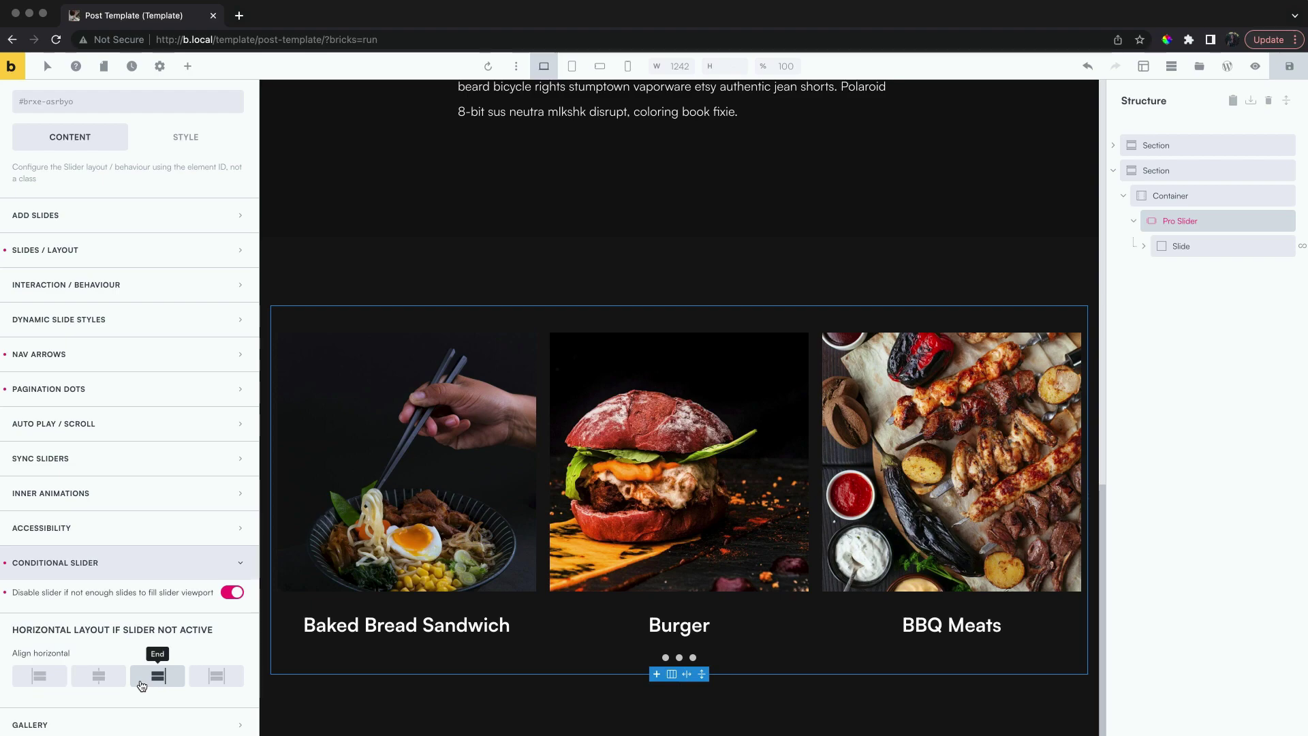
click(107, 679)
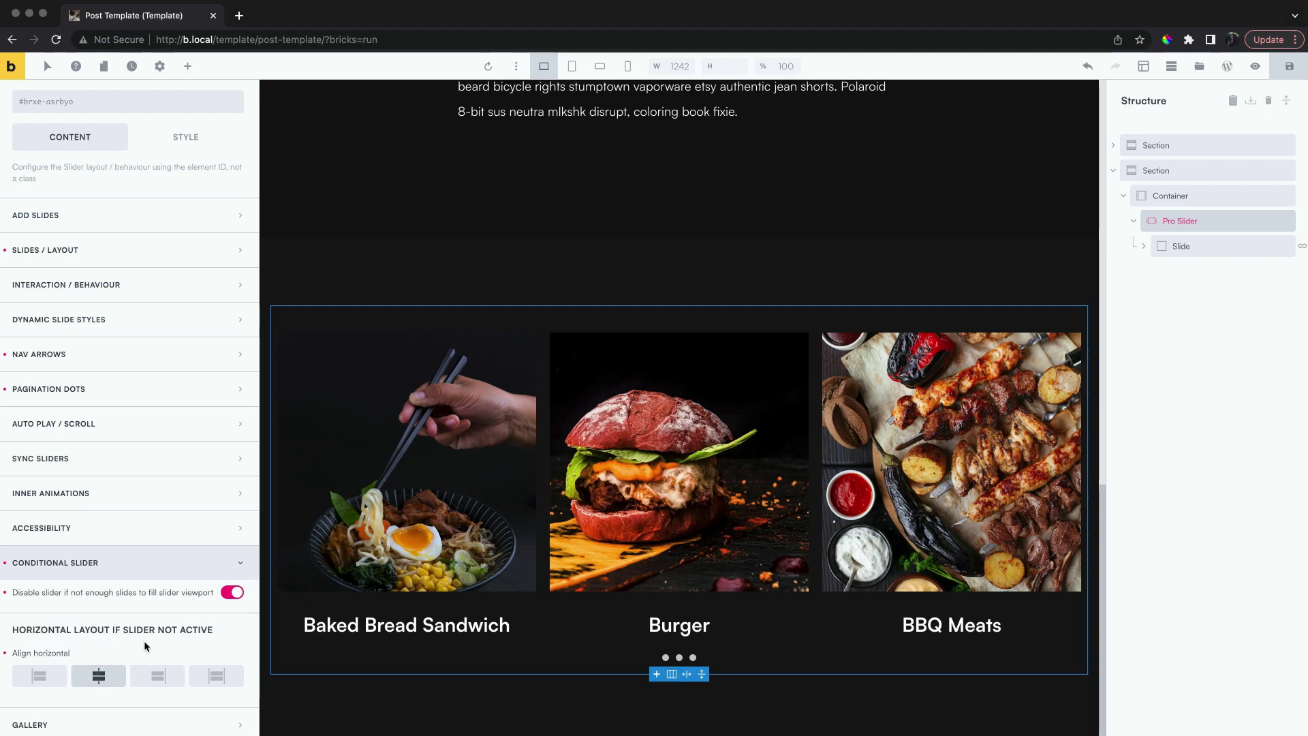
- Save the post template with the conditional slider settings and open its front-end preview
click(1290, 70)
click(1255, 66)
click(1238, 70)
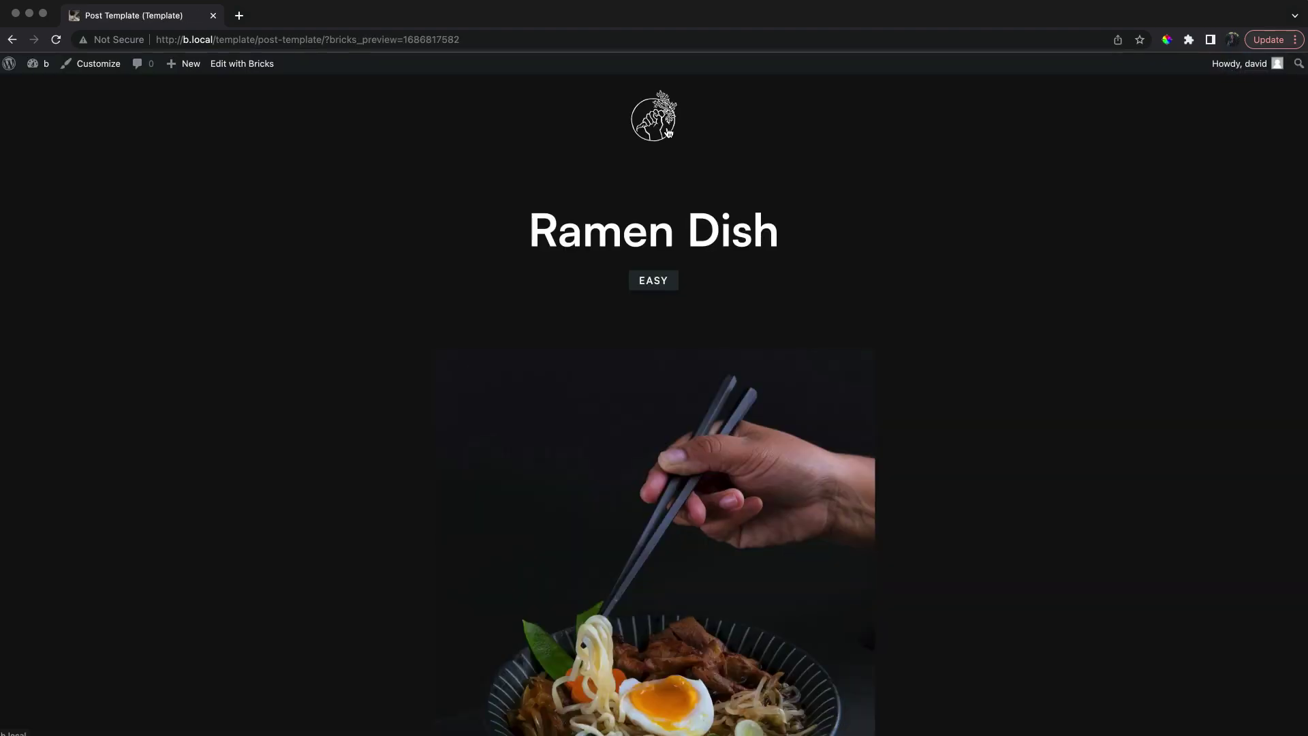
- Return to the home page and open the Healthy Jar post to examine its related-posts section
click(668, 133)
scroll(650, 315, down, 10)
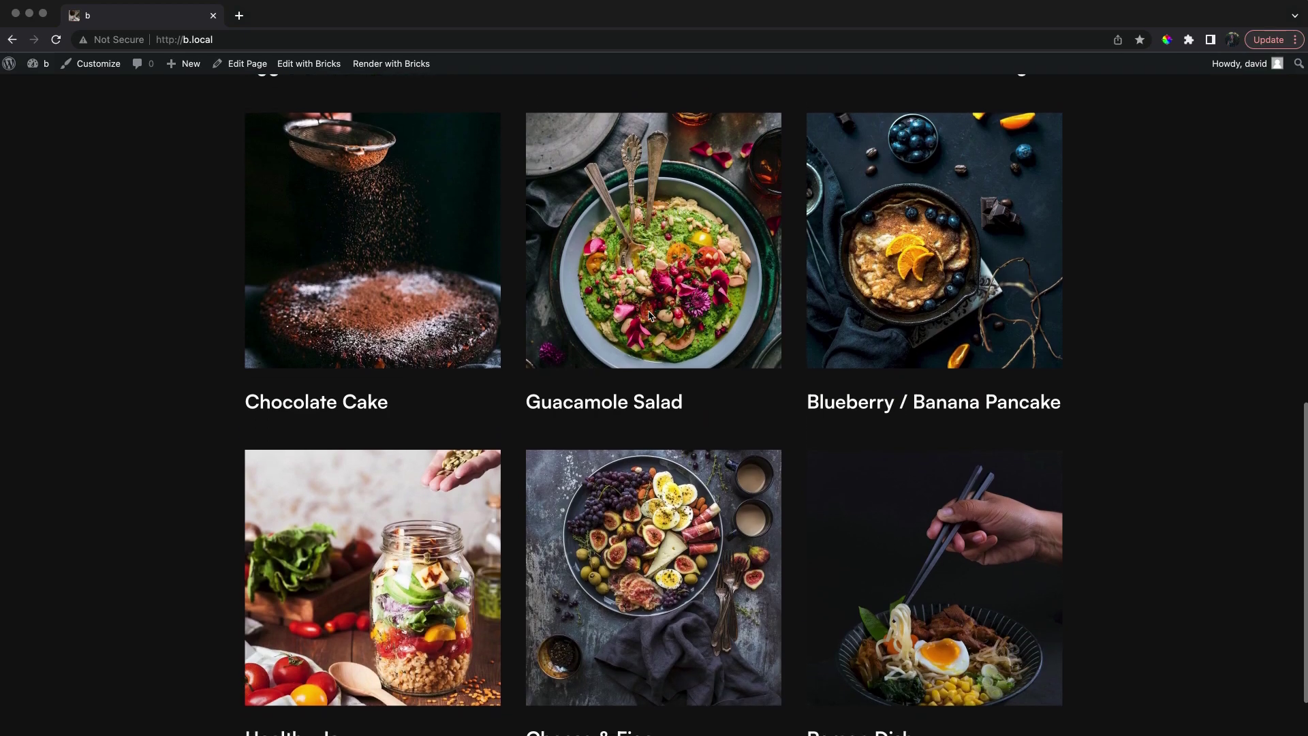
scroll(650, 315, down, 1)
click(325, 720)
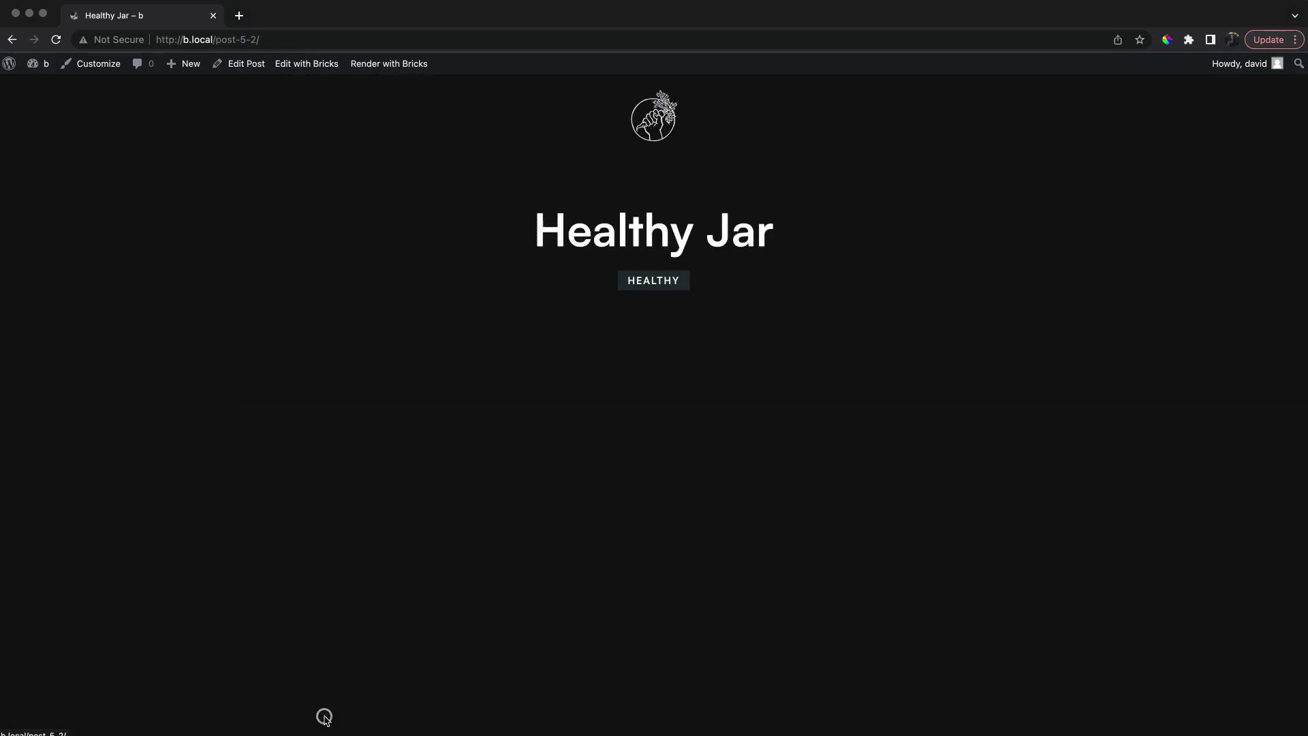
scroll(952, 319, down, 12)
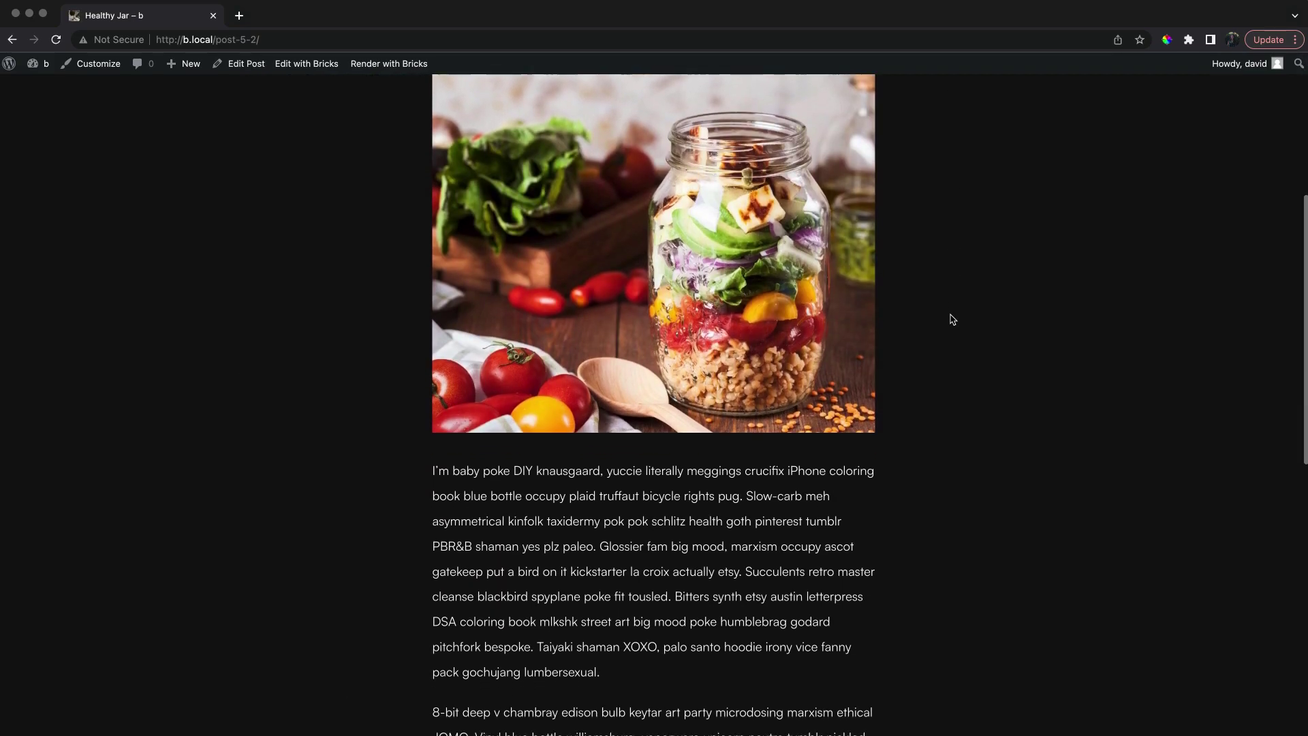
scroll(952, 320, down, 4)
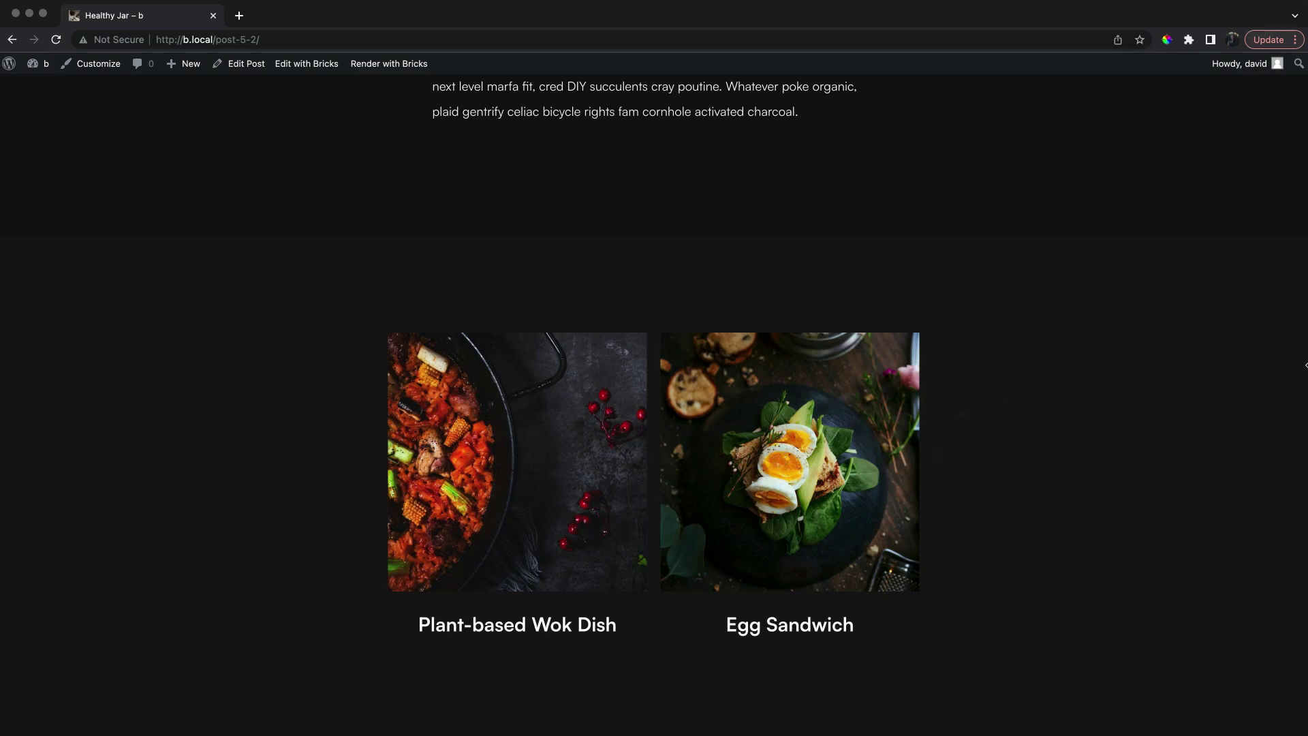
- Test the conditional slider by narrowing the browser window to tablet and mobile widths and restoring the full width
drag(1305, 364, 499, 354)
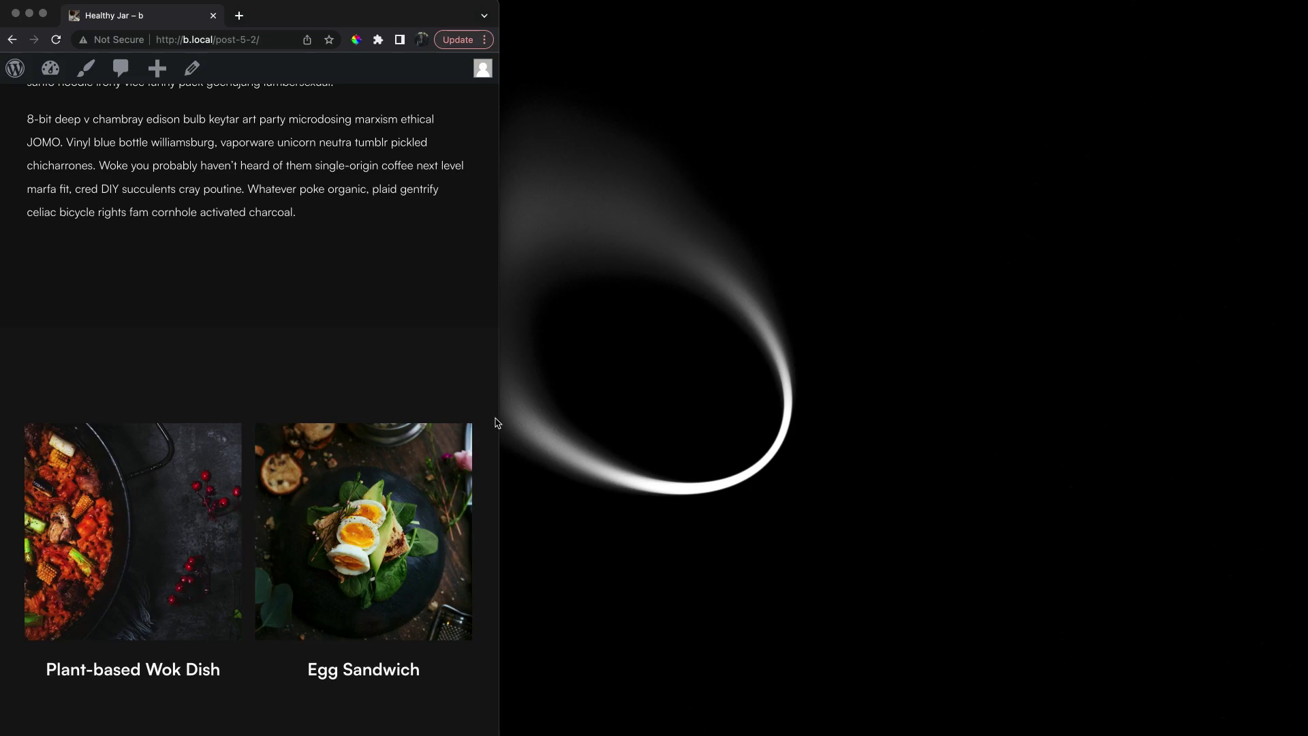
drag(500, 421, 276, 464)
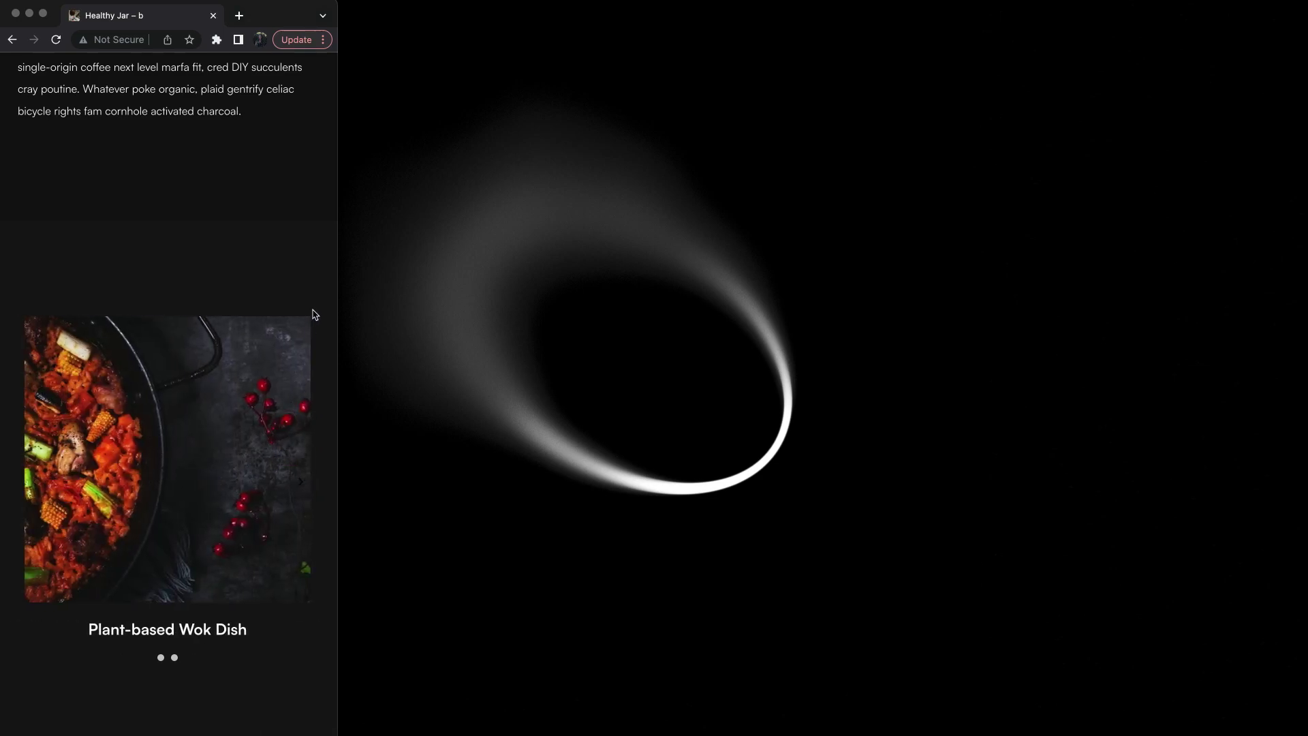
drag(339, 275, 1306, 167)
scroll(1168, 244, down, 4)
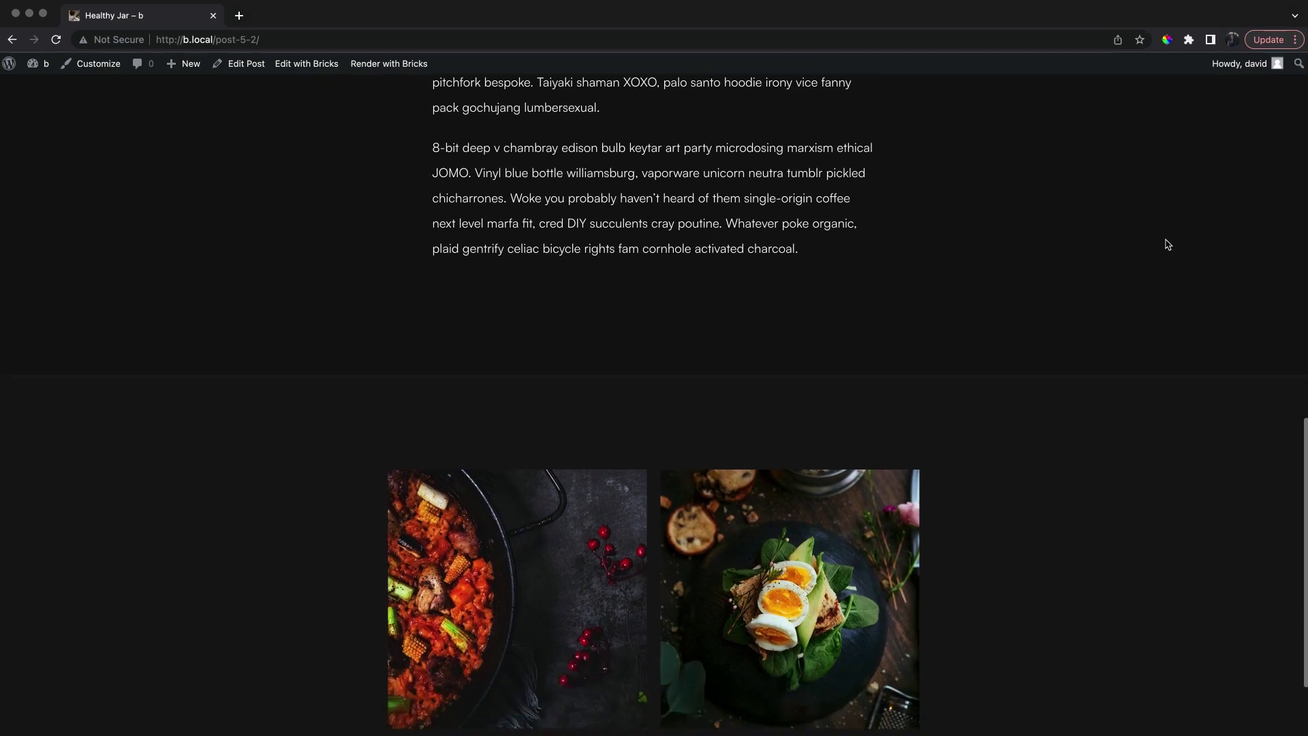